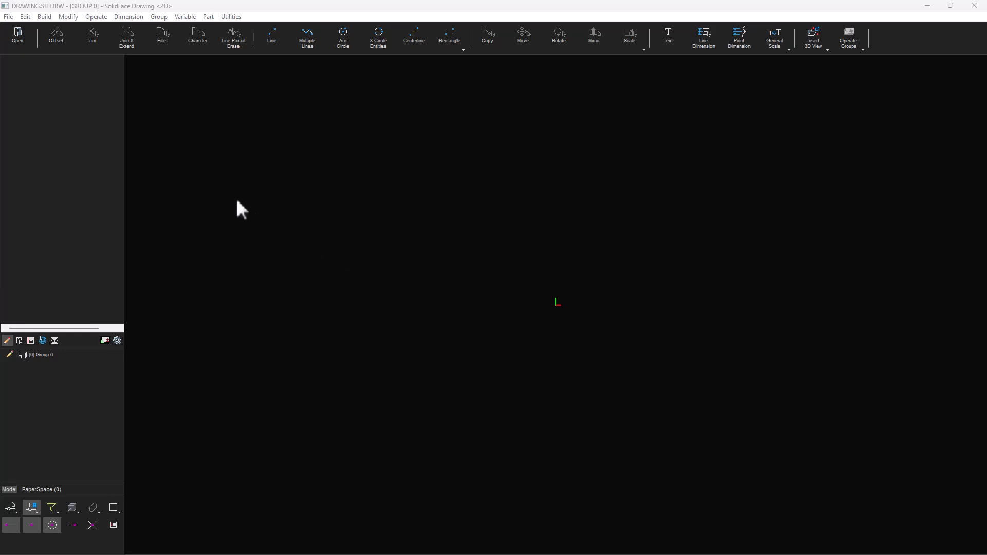
{"action": "left_click", "coordinate": [44, 17]}
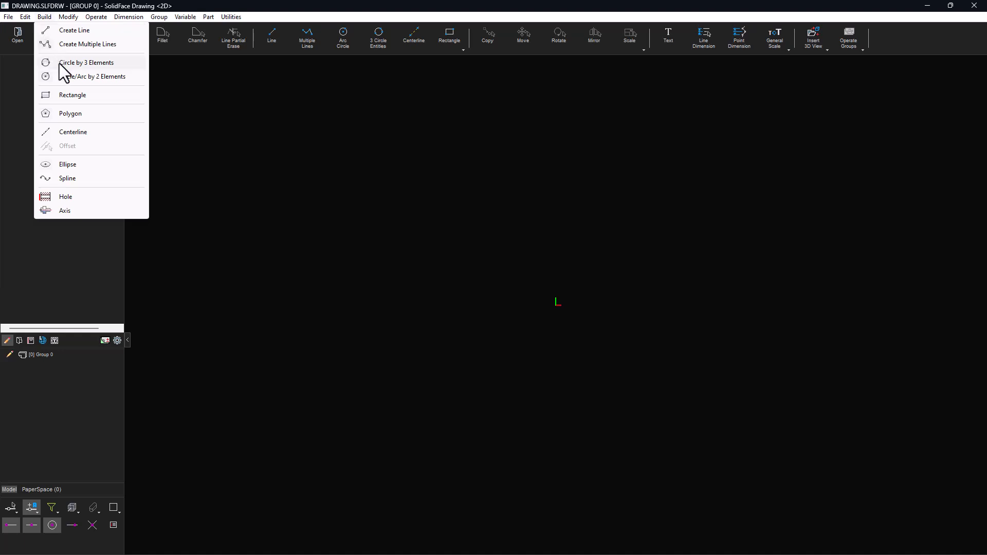
{"action": "mouse_move", "coordinate": [73, 17]}
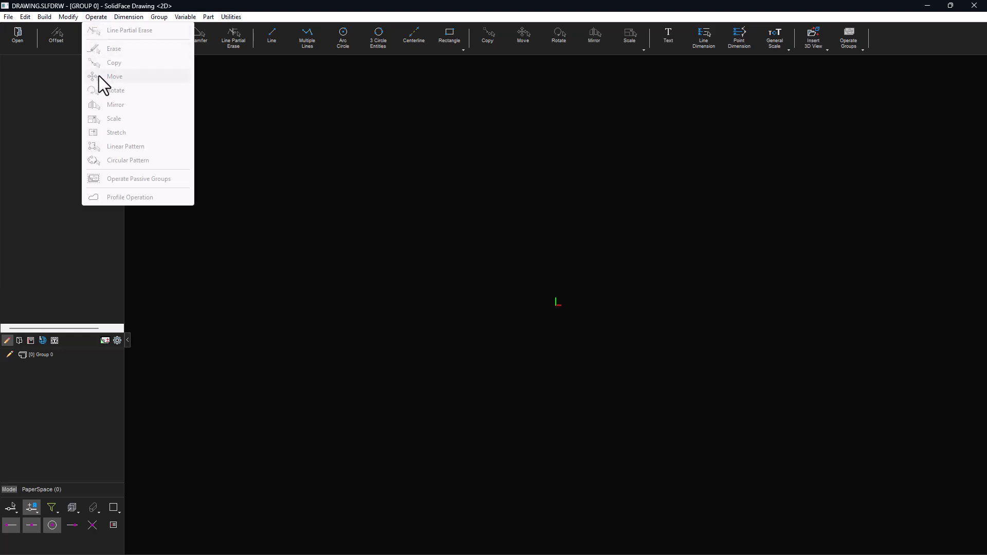
{"action": "left_click", "coordinate": [130, 16]}
{"action": "left_click", "coordinate": [129, 16]}
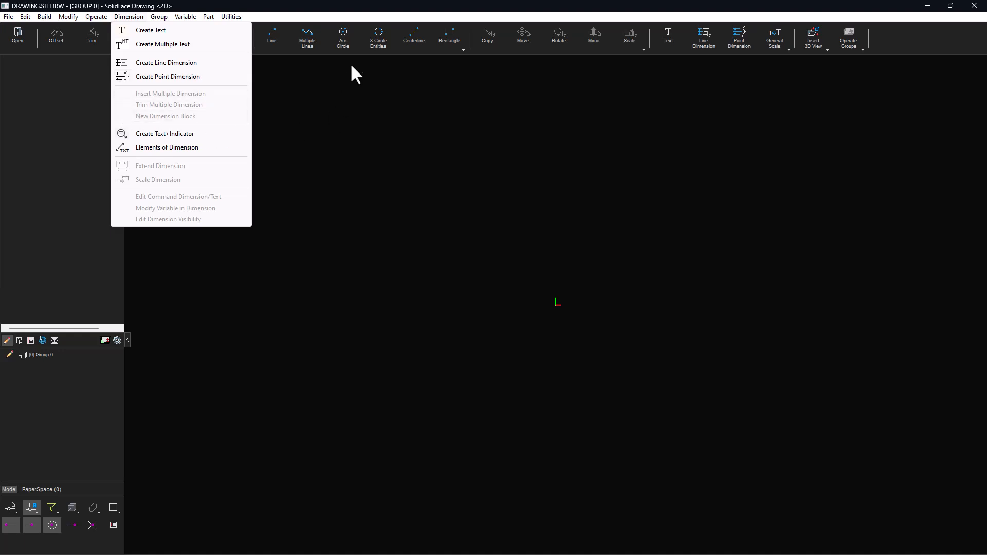
- Draw a circle centred on the origin, about 30.5 mm in diameter, with the Arc Circle tool
{"action": "left_click", "coordinate": [345, 37]}
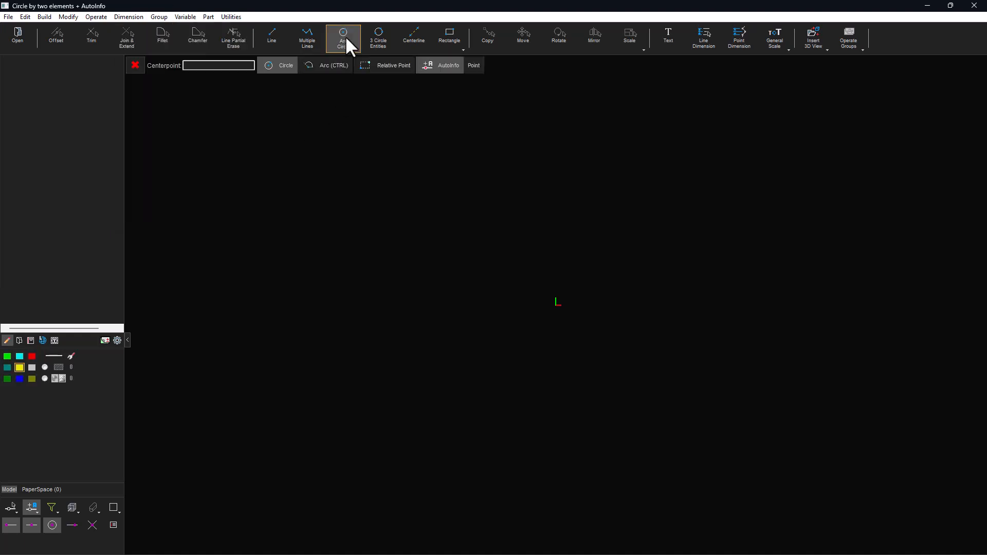
{"action": "left_click", "coordinate": [557, 305]}
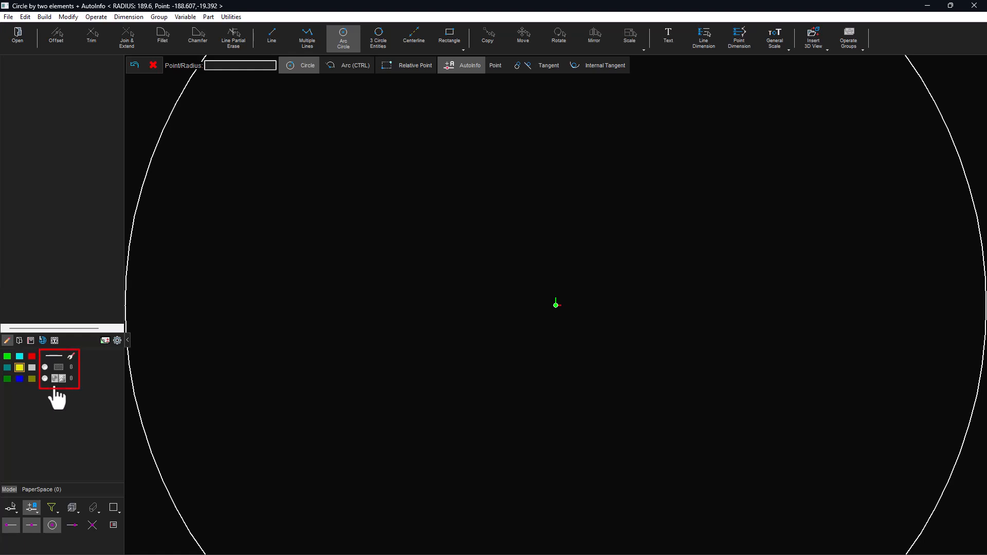
{"action": "left_click", "coordinate": [574, 276]}
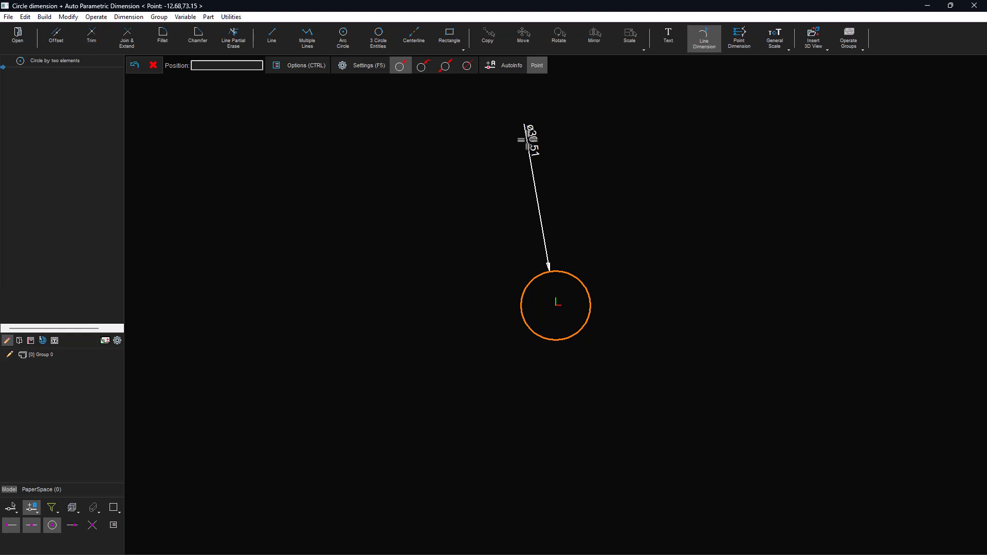
- Place a diameter dimension on the circle above its upper right side
{"action": "left_click", "coordinate": [422, 66]}
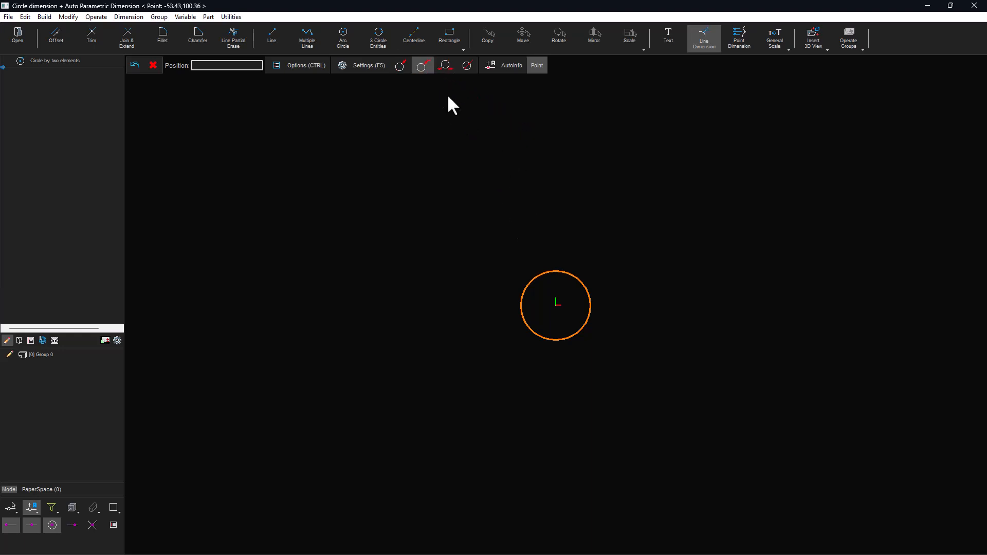
{"action": "left_click", "coordinate": [589, 254]}
{"action": "left_click", "coordinate": [655, 544]}
{"action": "scroll", "coordinate": [536, 383], "scroll_direction": "down", "scroll_amount": 3}
{"action": "middle_click_drag", "start_coordinate": [503, 348], "coordinate": [452, 330]}
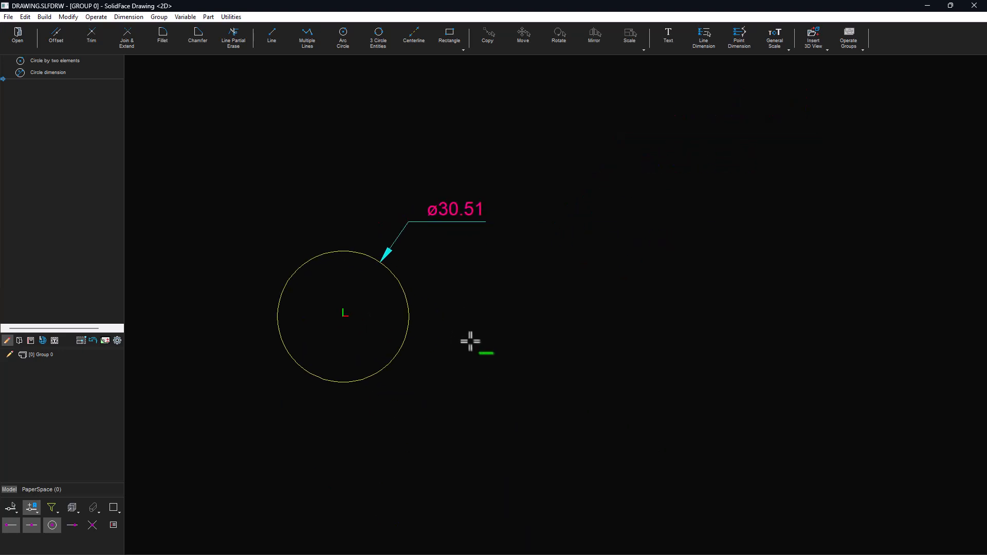
{"action": "left_click", "coordinate": [411, 319]}
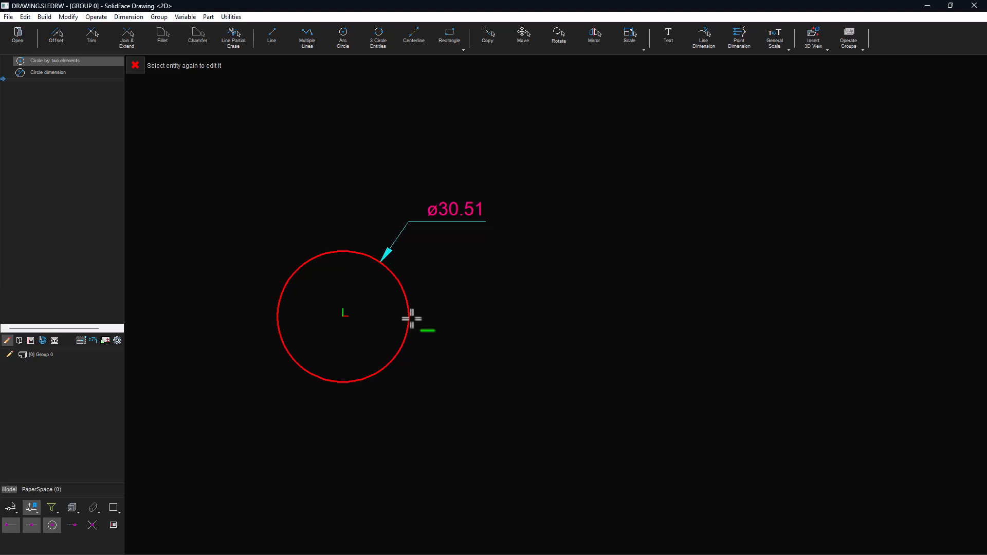
{"action": "right_click", "coordinate": [411, 318]}
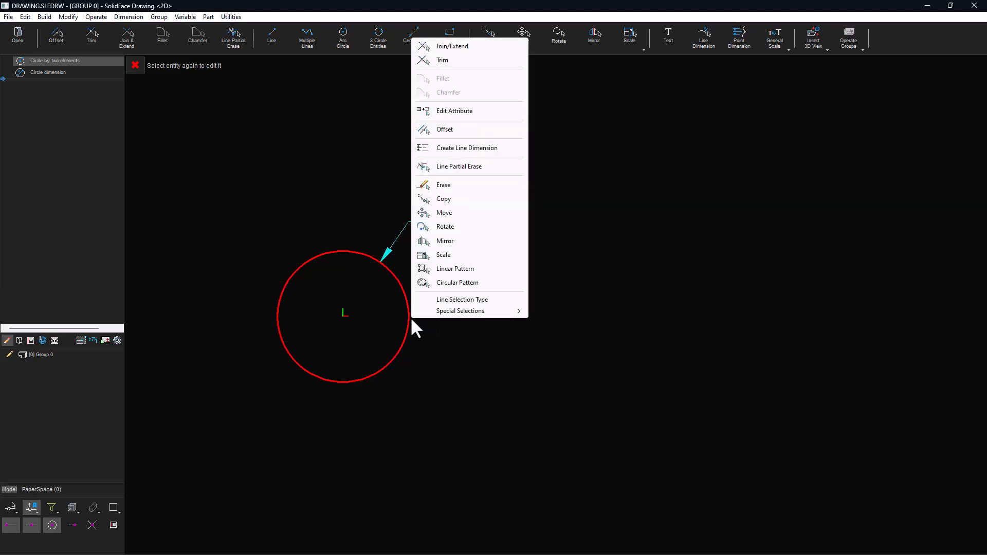
{"action": "left_click", "coordinate": [454, 111]}
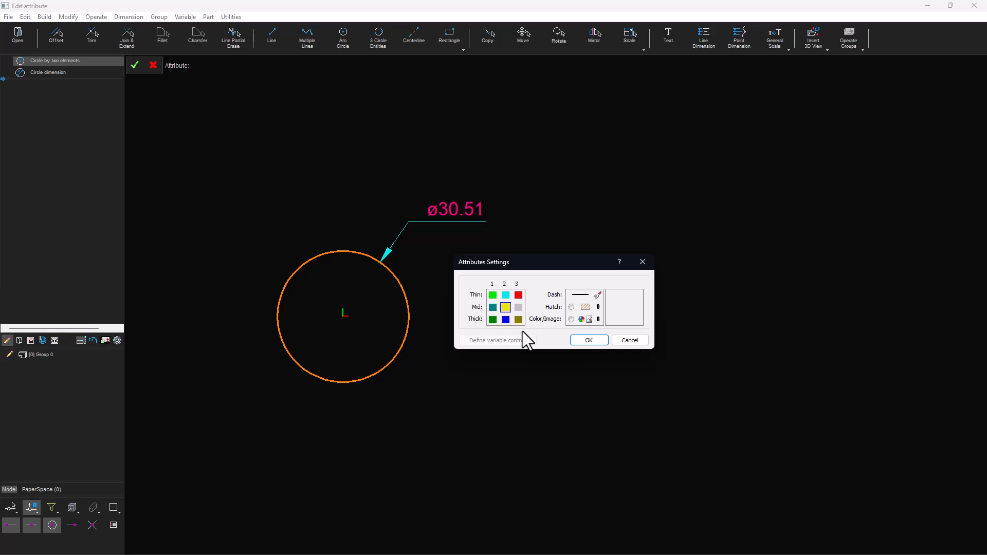
{"action": "left_click", "coordinate": [635, 260]}
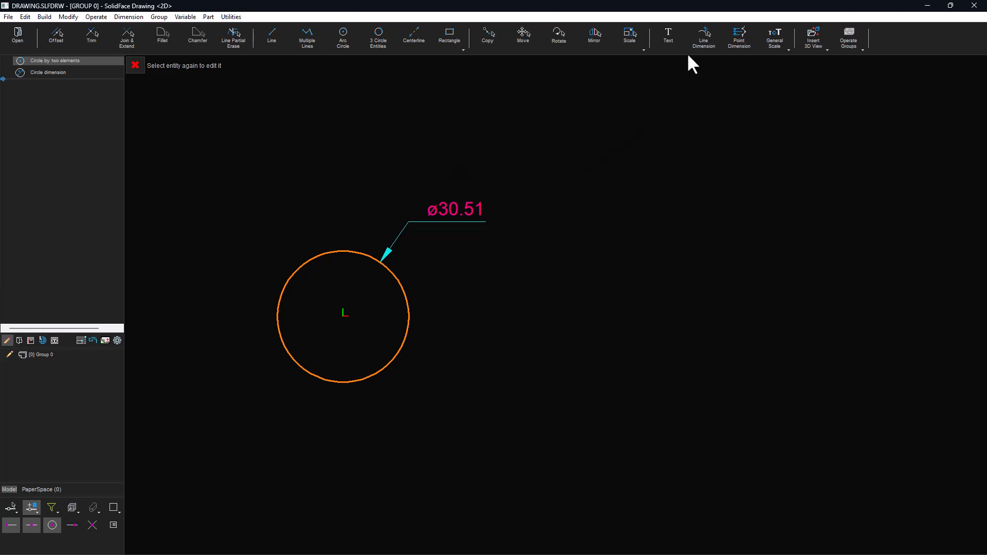
- Add a second diameter dimension to the circle, placed at its upper left
{"action": "left_click", "coordinate": [702, 37]}
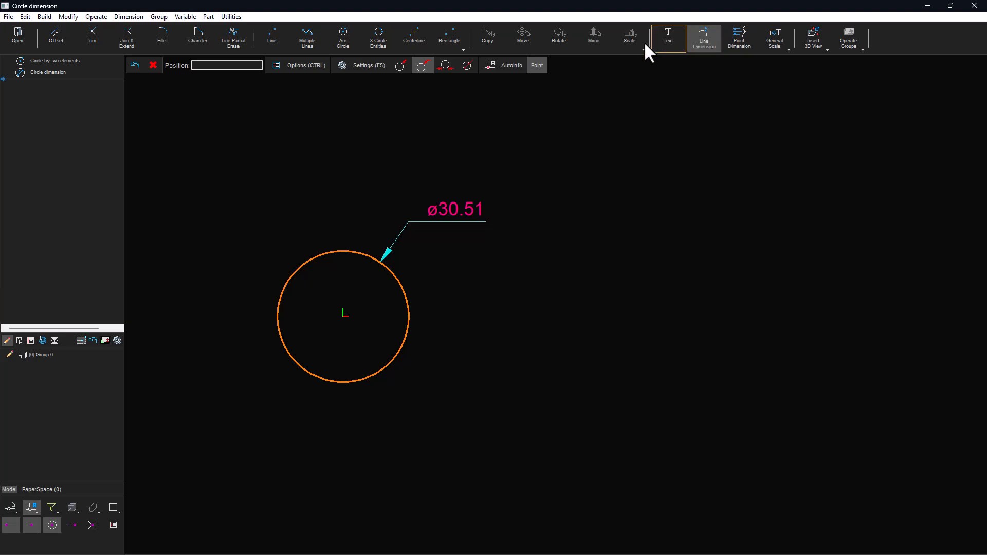
{"action": "left_click", "coordinate": [272, 226]}
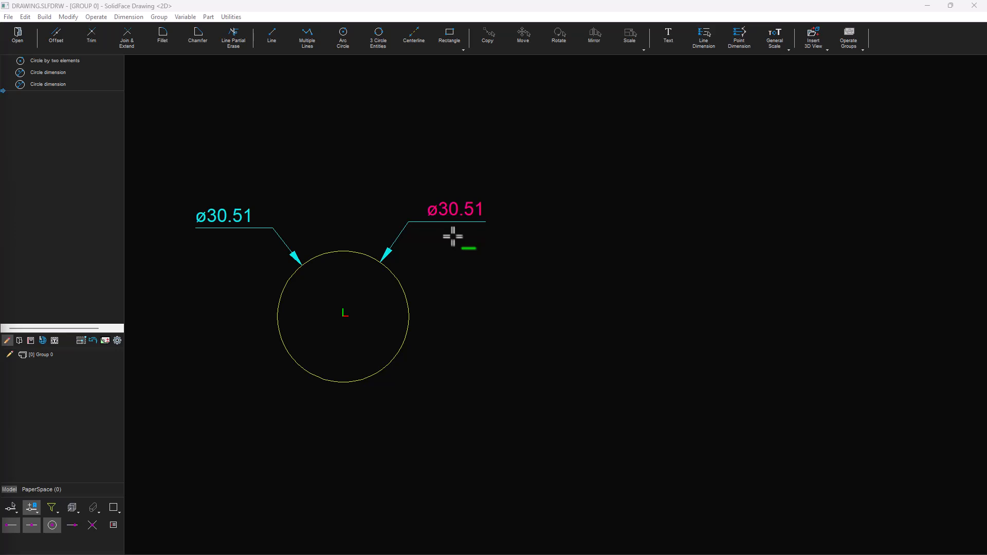
- Edit the upper-right diameter dimension to set the circle's radius to 12
{"action": "left_click", "coordinate": [464, 214]}
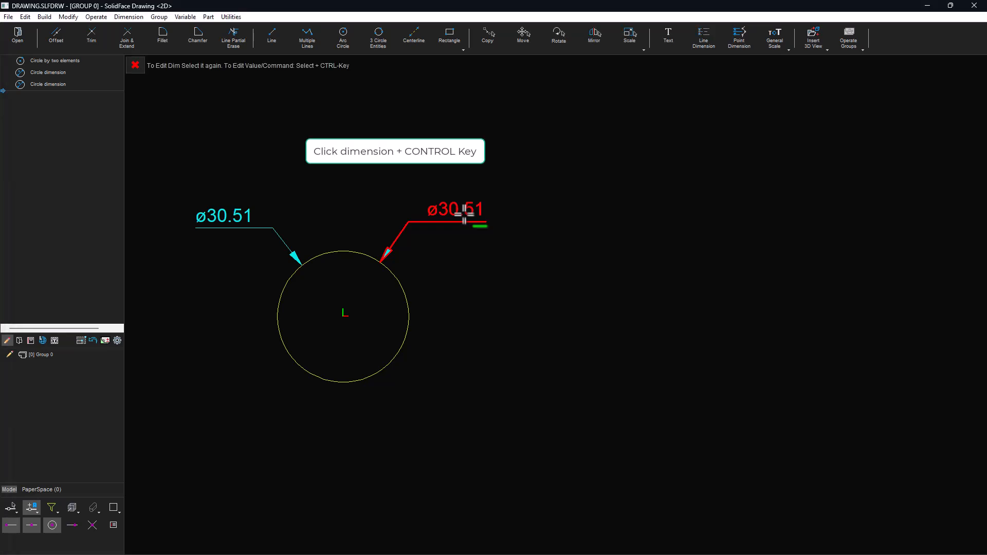
{"action": "left_click", "coordinate": [464, 214], "text": "ctrl"}
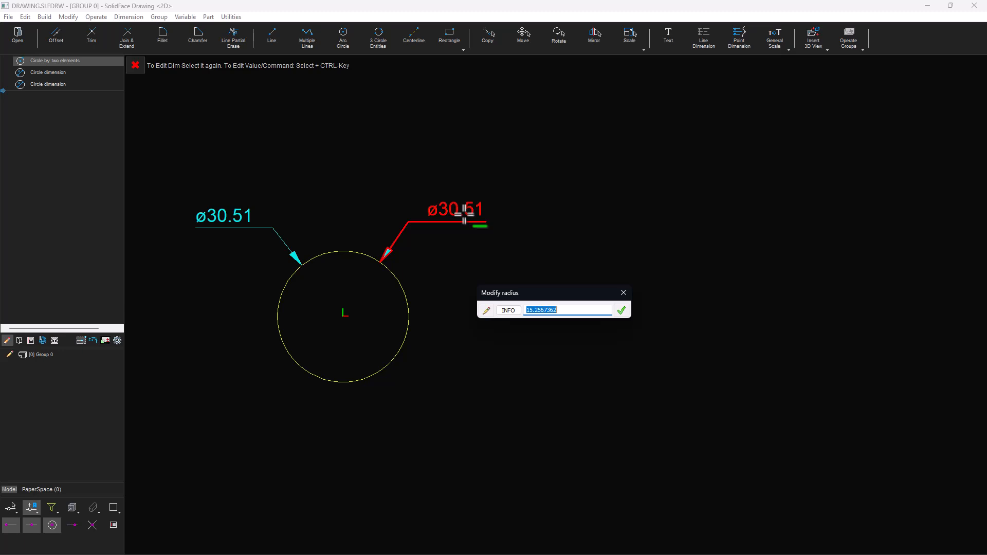
{"action": "type", "text": "12"}
{"action": "left_click", "coordinate": [621, 310]}
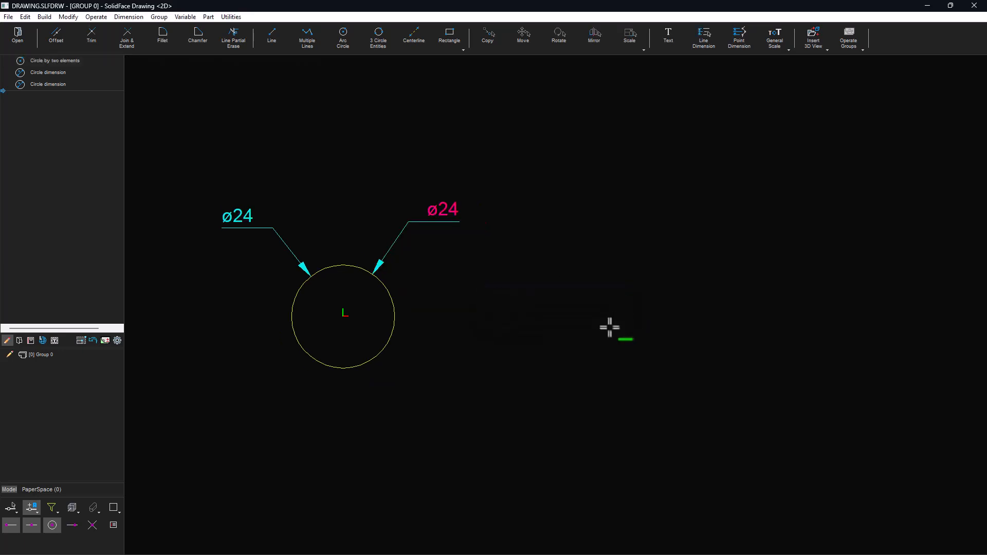
- Open the circle's definition parameters, review the radius and centre values, and close them
{"action": "double_click", "coordinate": [246, 225]}
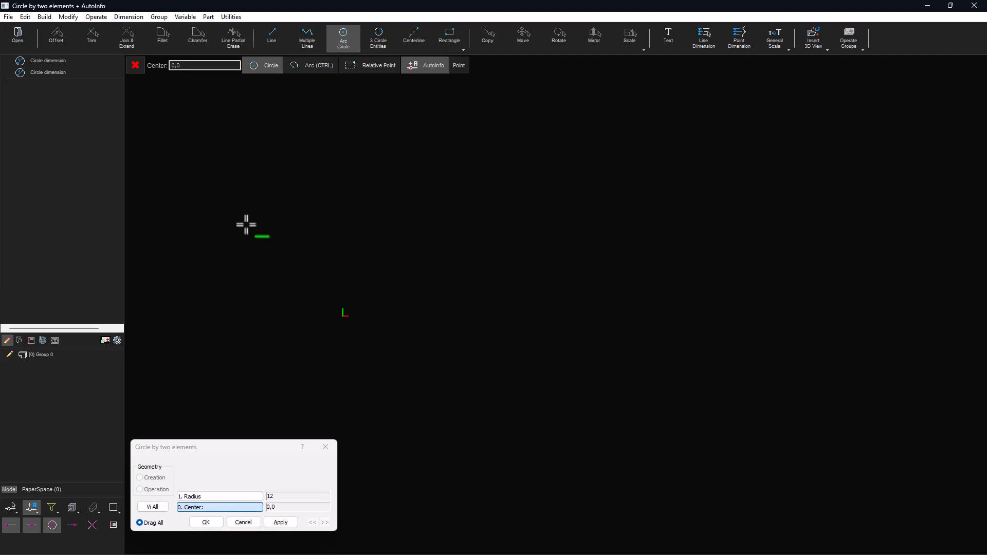
{"action": "left_click", "coordinate": [233, 497]}
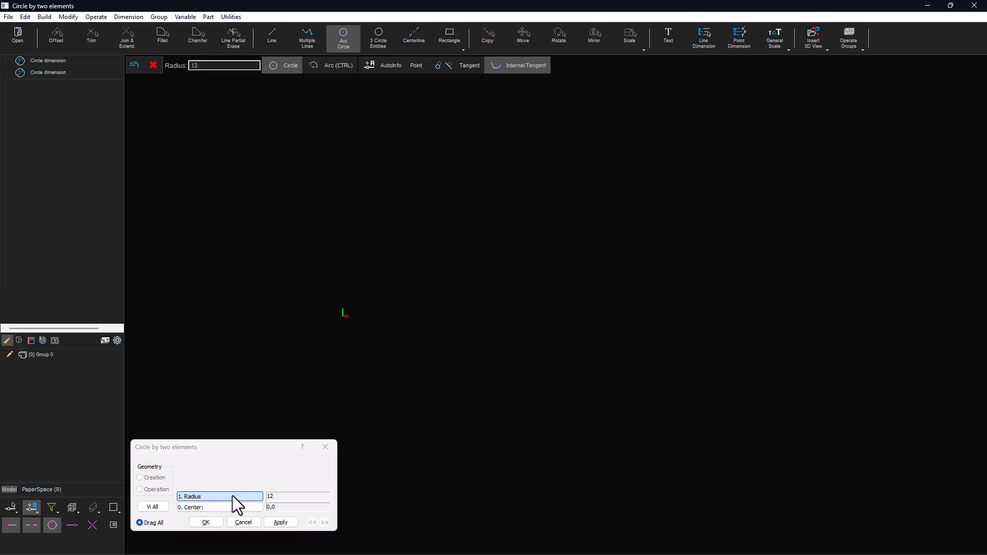
{"action": "left_click", "coordinate": [280, 523]}
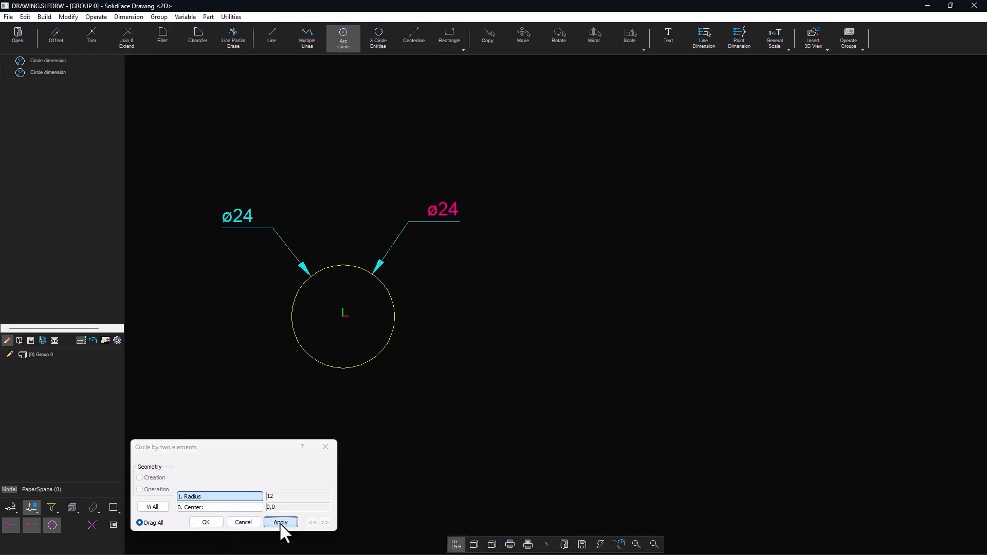
{"action": "left_click", "coordinate": [205, 522]}
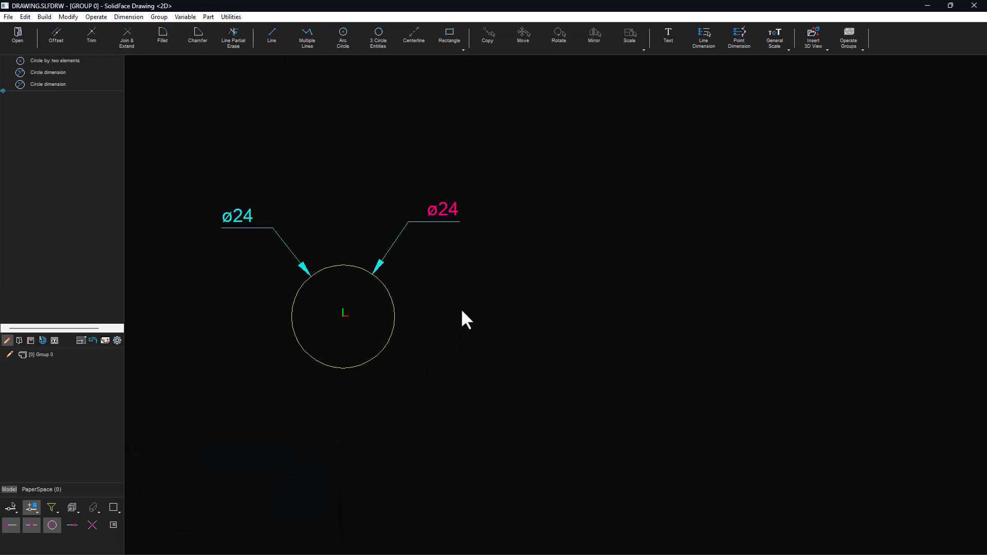
- Add a double centerline at the circle's centre, sized by the circle's diameter
{"action": "left_click", "coordinate": [414, 39]}
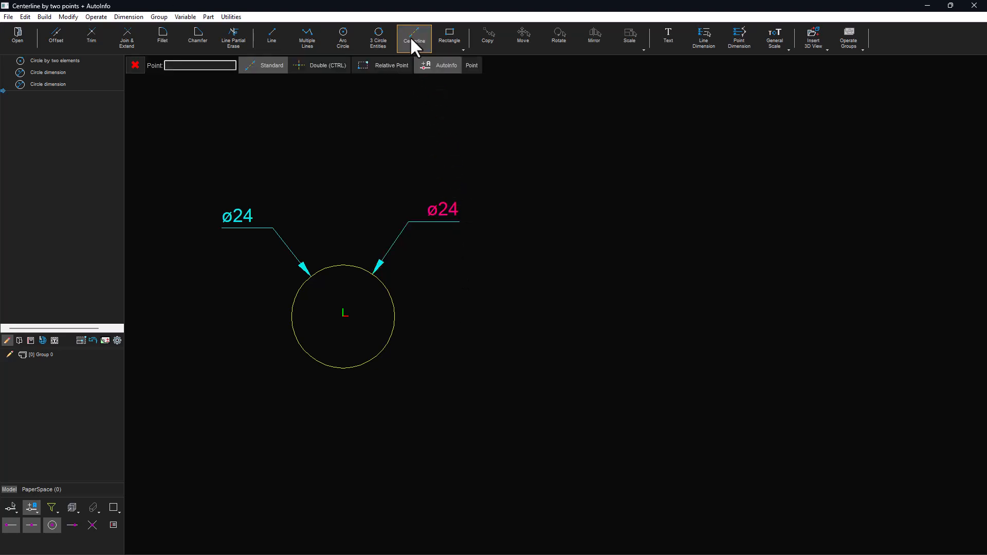
{"action": "left_click", "coordinate": [313, 66]}
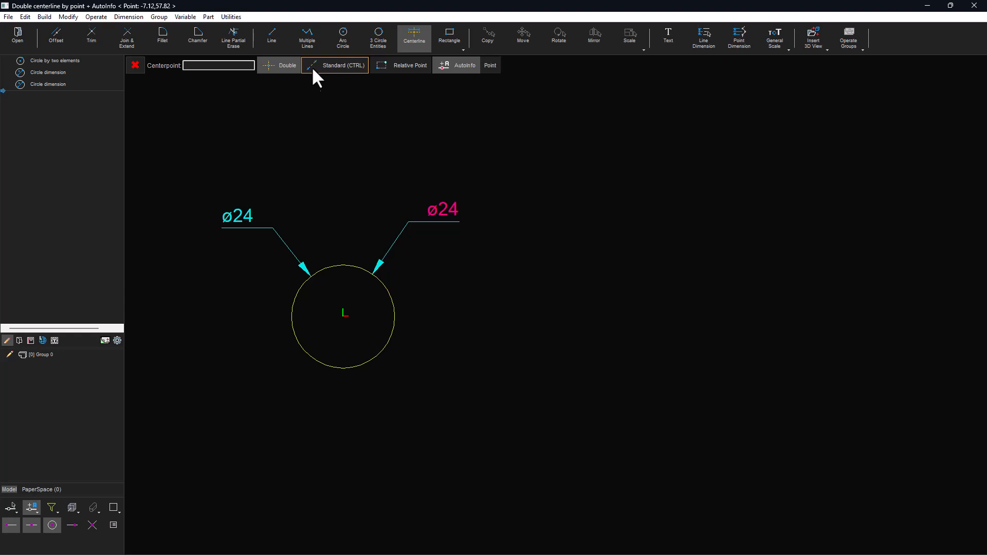
{"action": "left_click", "coordinate": [48, 507]}
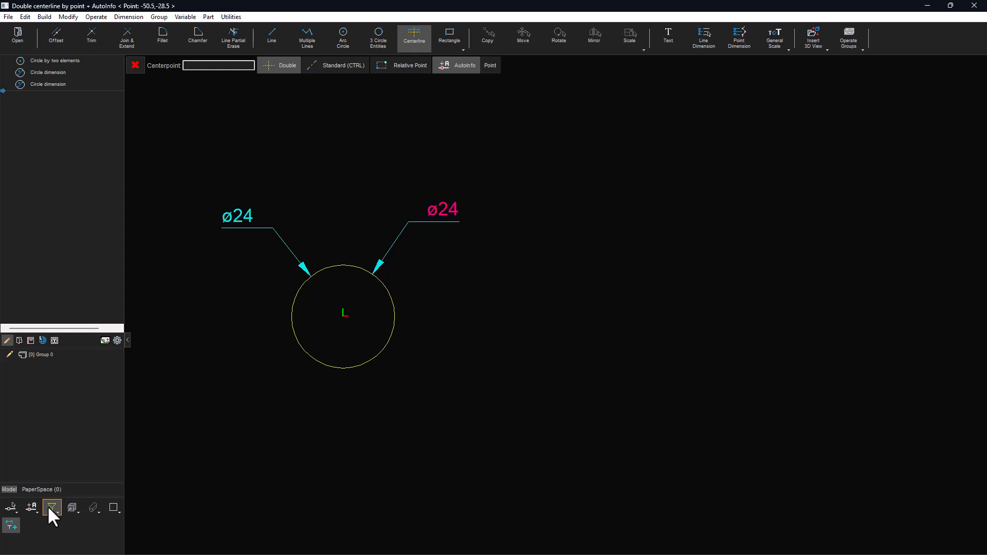
{"action": "left_click", "coordinate": [112, 509]}
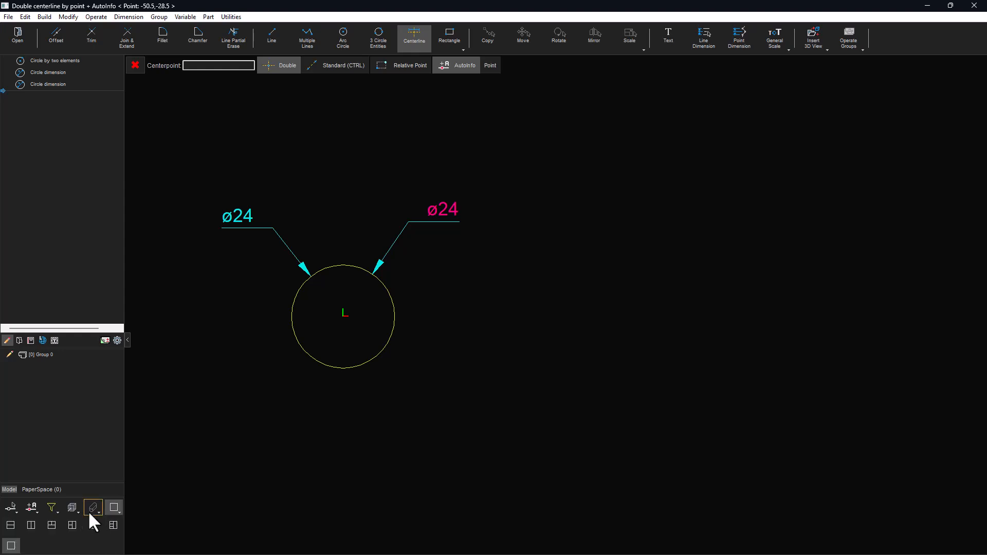
{"action": "left_click", "coordinate": [11, 510]}
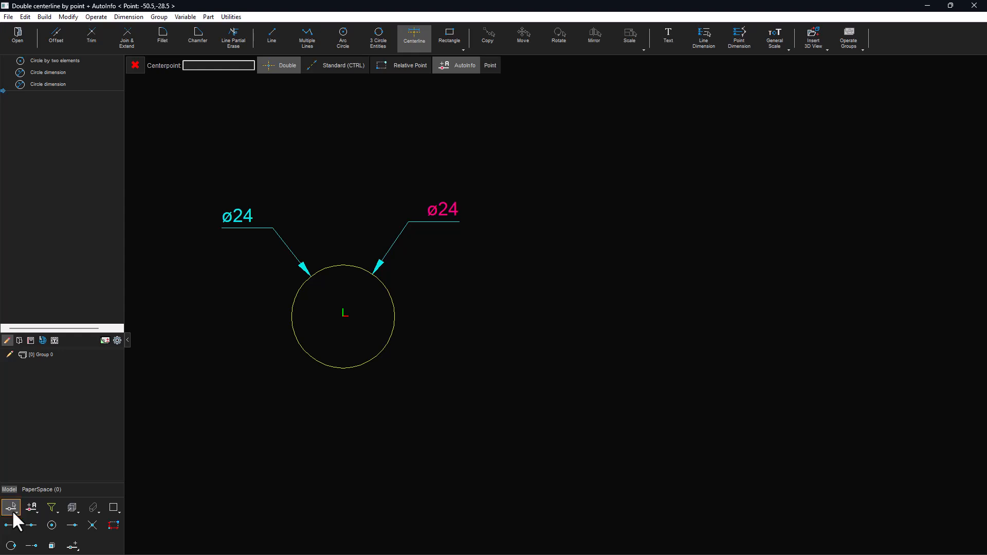
{"action": "left_click", "coordinate": [36, 509]}
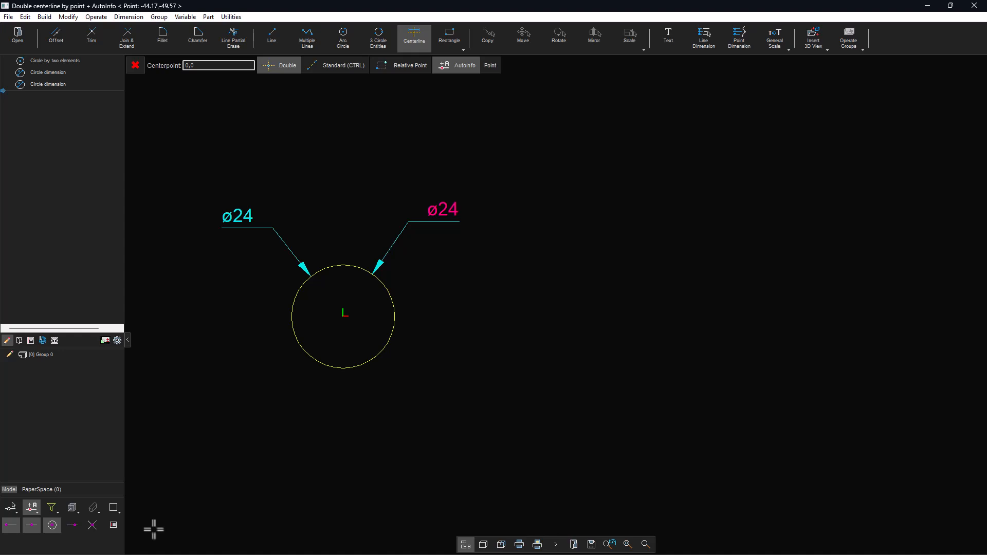
{"action": "left_click", "coordinate": [317, 363]}
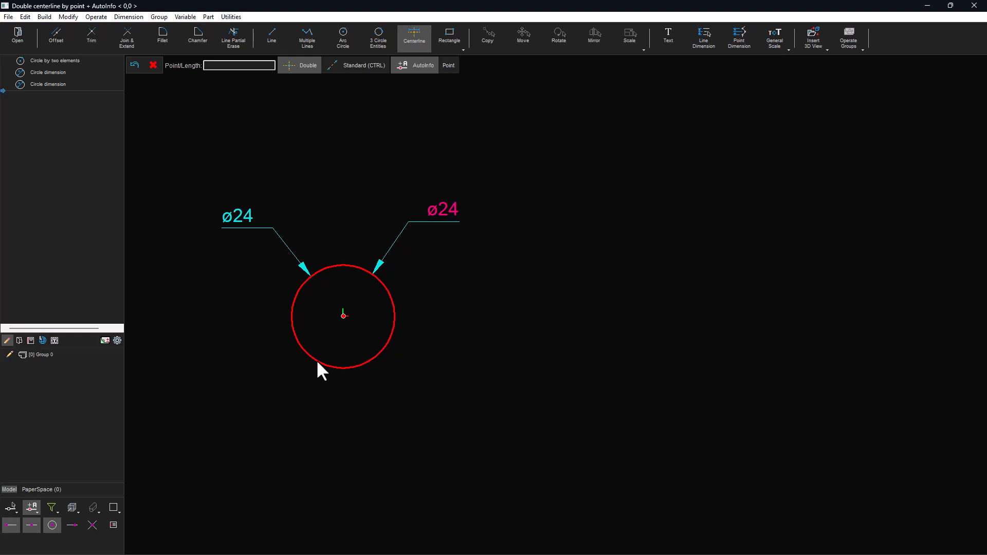
{"action": "right_click", "coordinate": [318, 362]}
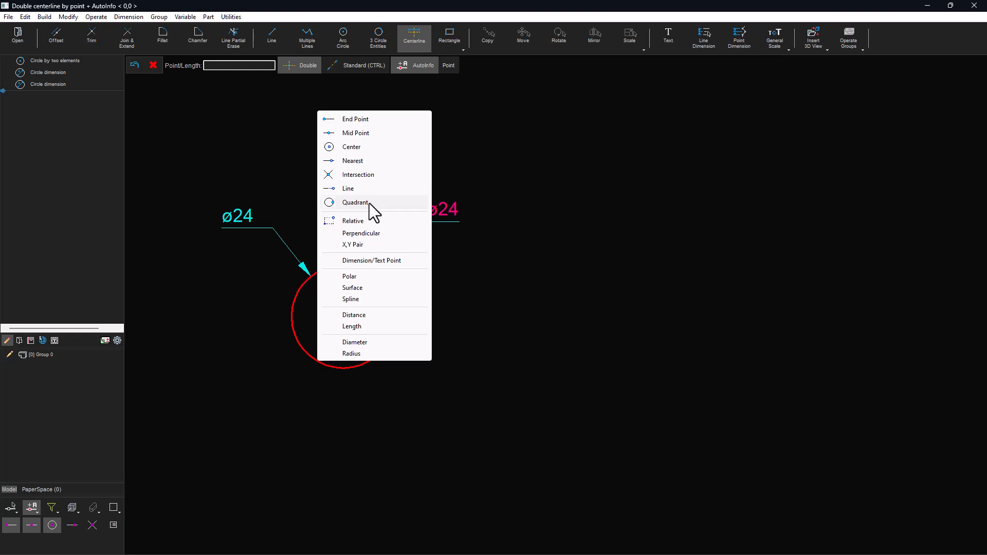
{"action": "left_click", "coordinate": [375, 341]}
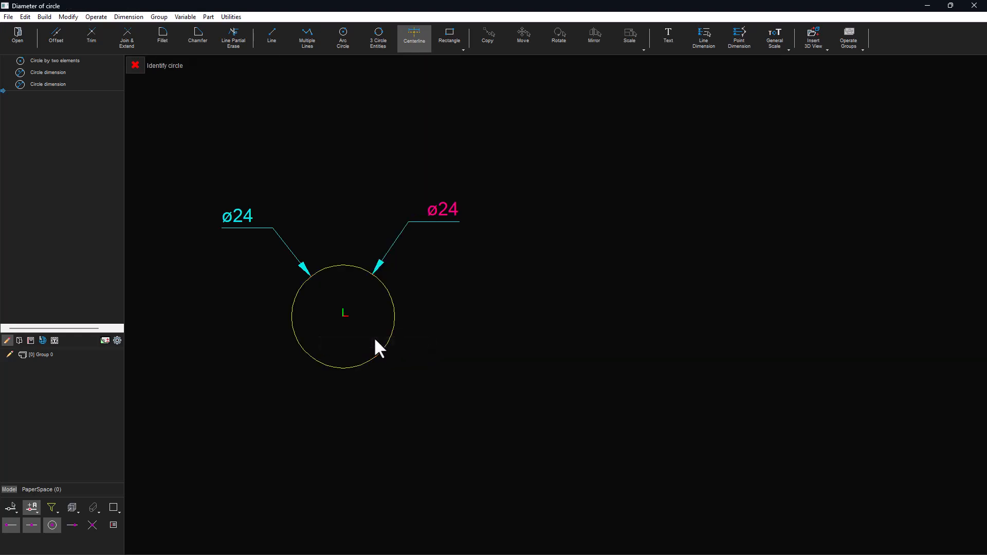
{"action": "left_click", "coordinate": [390, 333]}
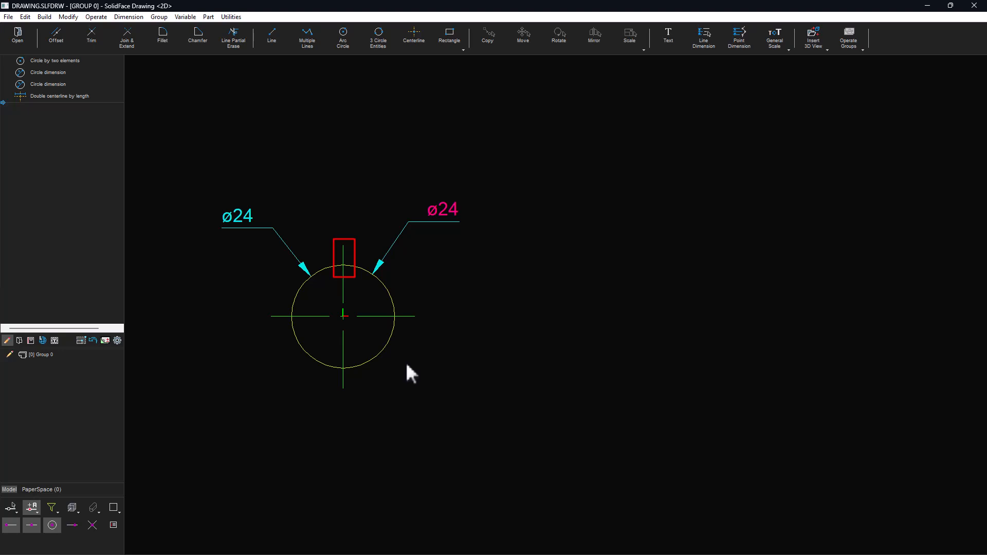
- Change the double centerline's line attribute to a dashed style with length 2, dash 1 and space 1
{"action": "left_click", "coordinate": [371, 318]}
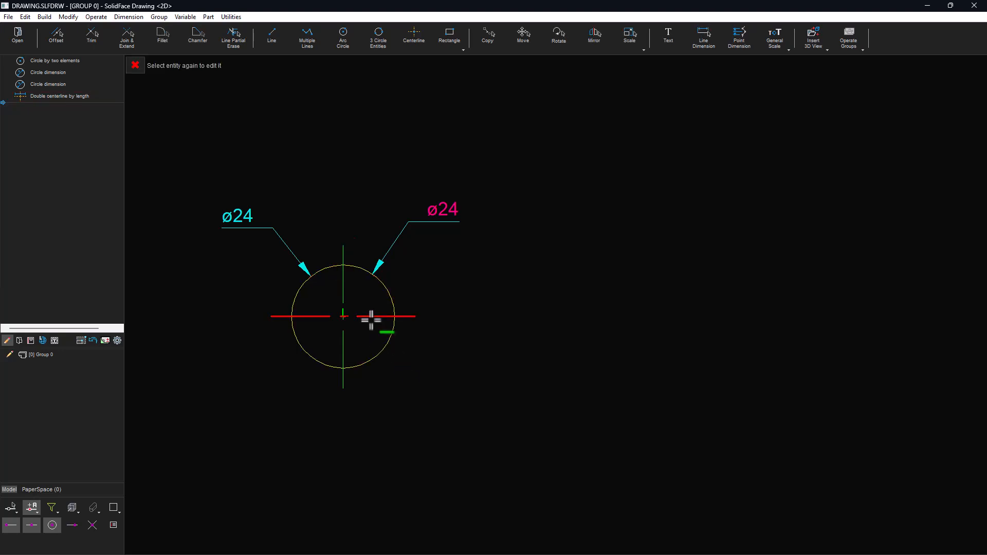
{"action": "right_click", "coordinate": [371, 319]}
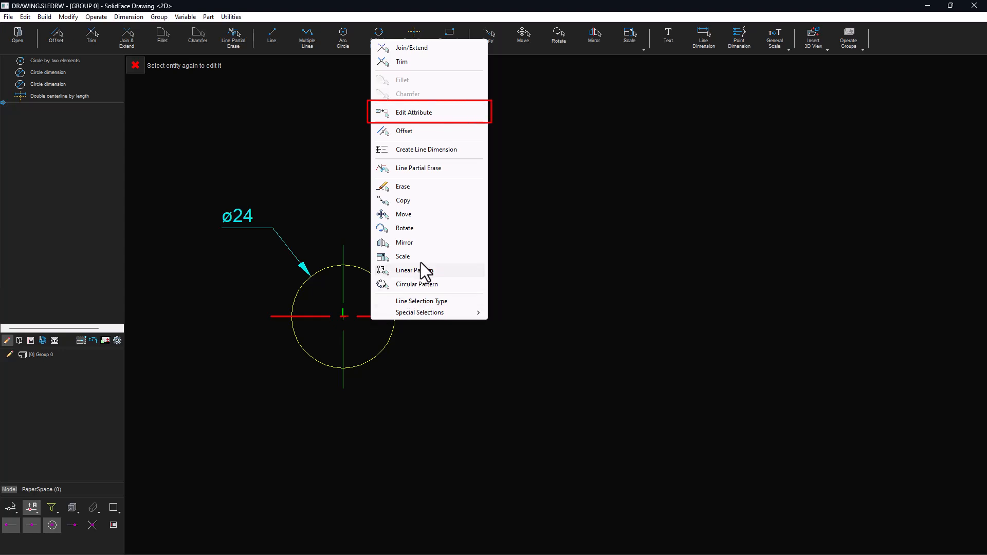
{"action": "left_click", "coordinate": [418, 112]}
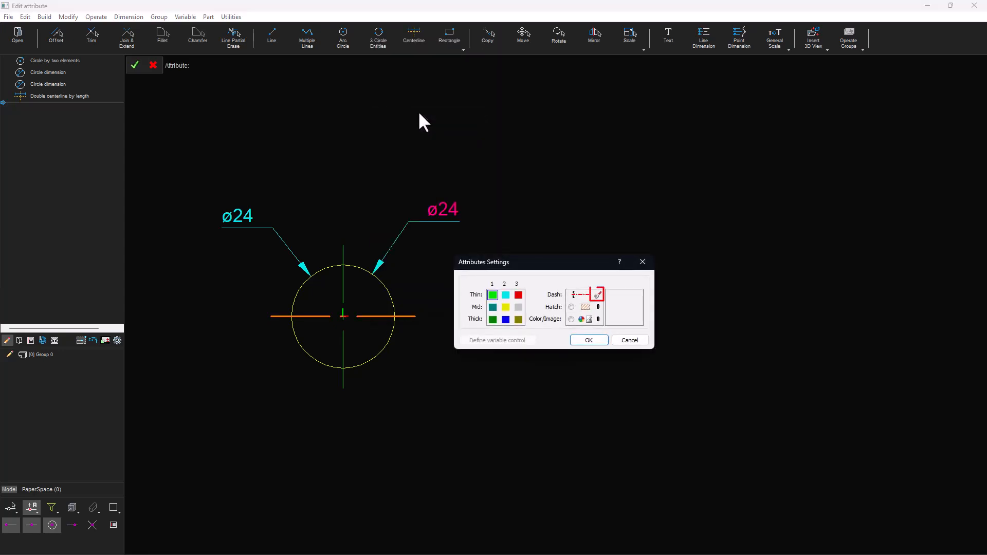
{"action": "left_click", "coordinate": [596, 296]}
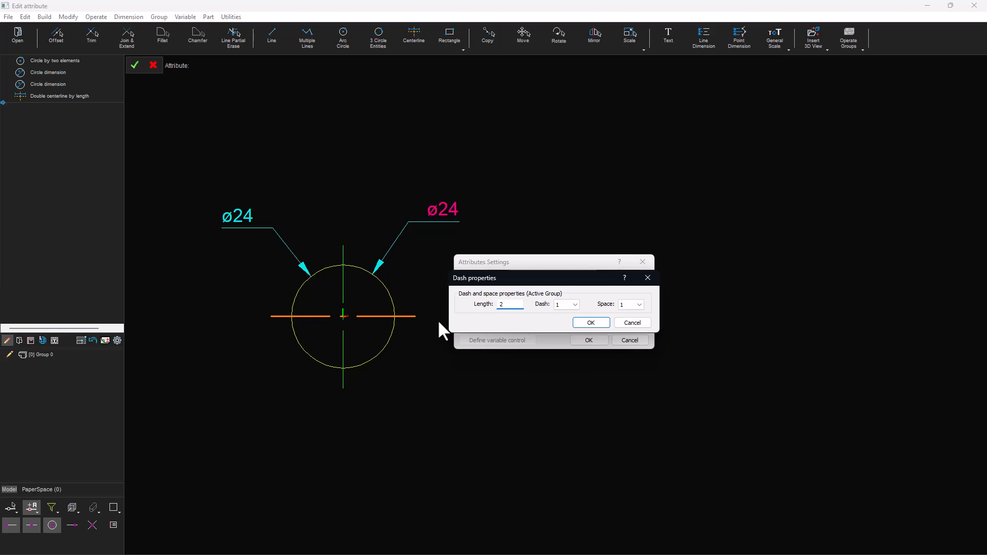
{"action": "left_click", "coordinate": [592, 323]}
{"action": "left_click", "coordinate": [589, 340]}
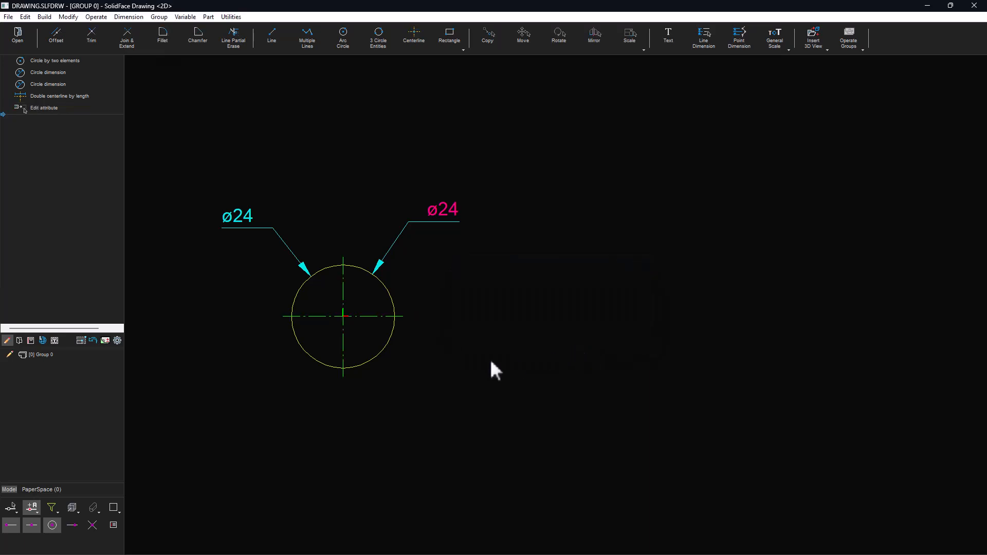
- Offset the vertical centerline about 60 mm to the right and place its distance dimension below the circle
{"action": "left_click", "coordinate": [343, 303]}
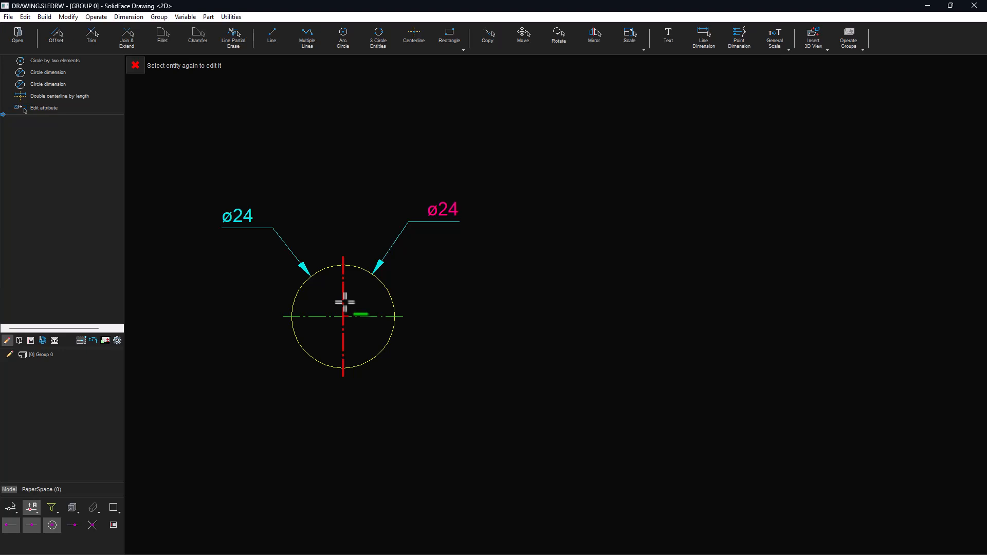
{"action": "left_click", "coordinate": [55, 35]}
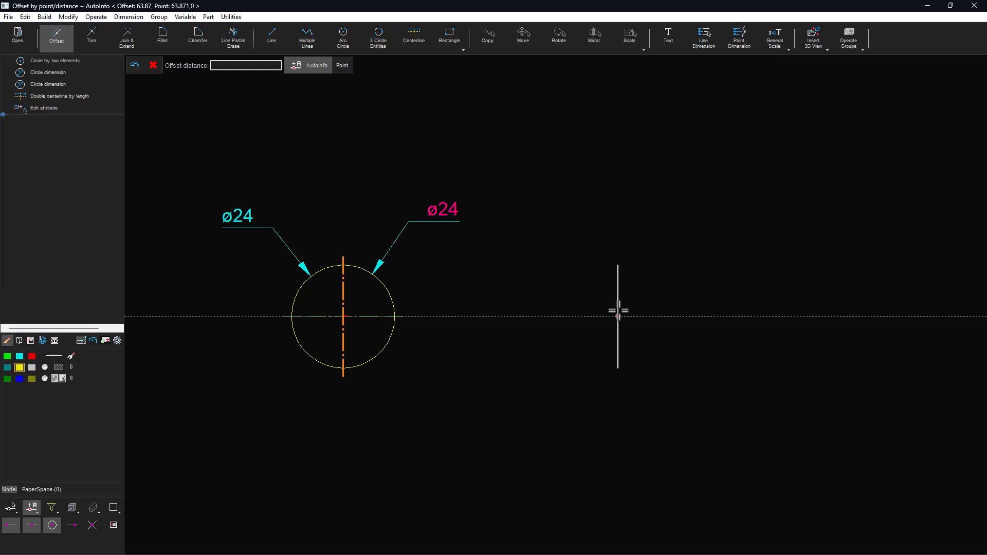
{"action": "left_click", "coordinate": [602, 315]}
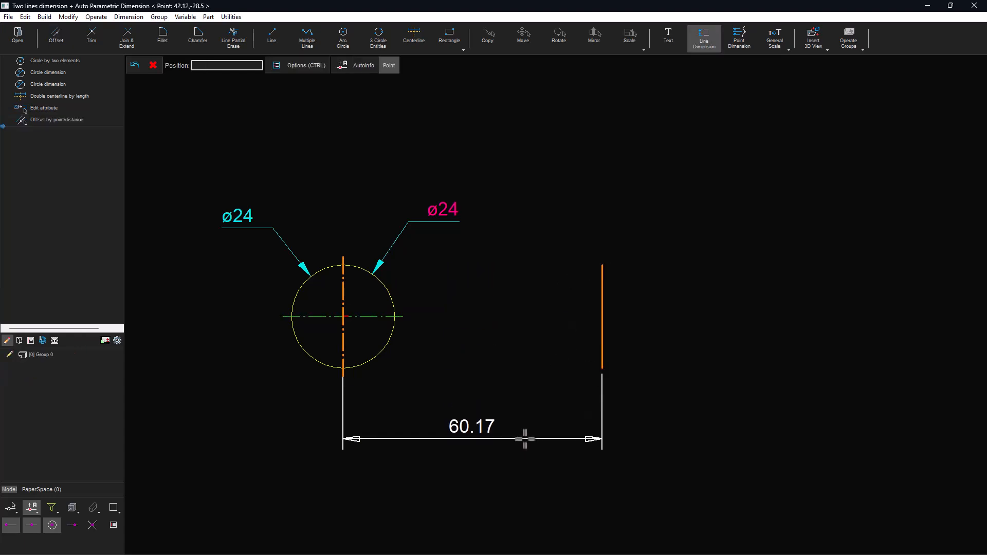
{"action": "left_click", "coordinate": [525, 438]}
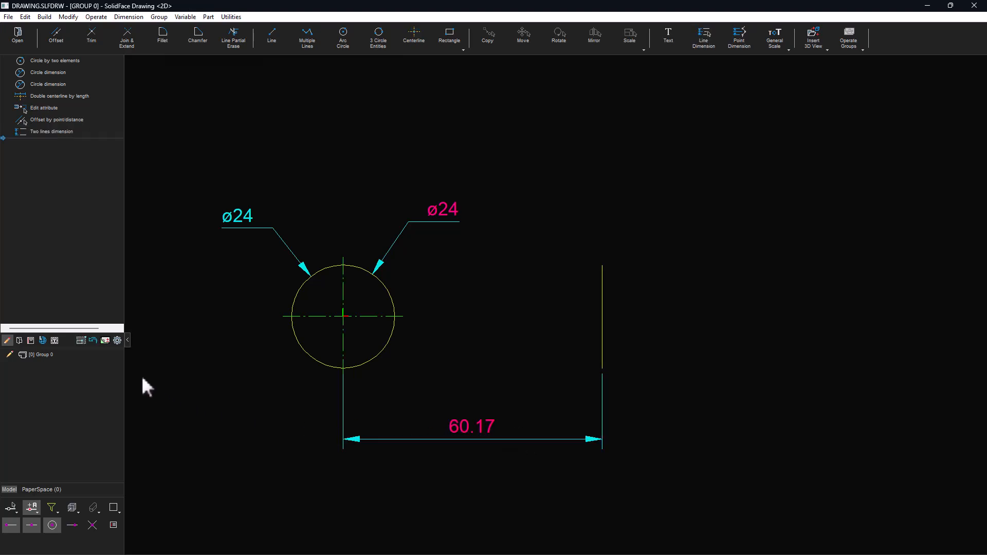
- Toggle automatic dimension creation with geometry, and set the offset line's distance dimension to 58
{"action": "left_click", "coordinate": [117, 340]}
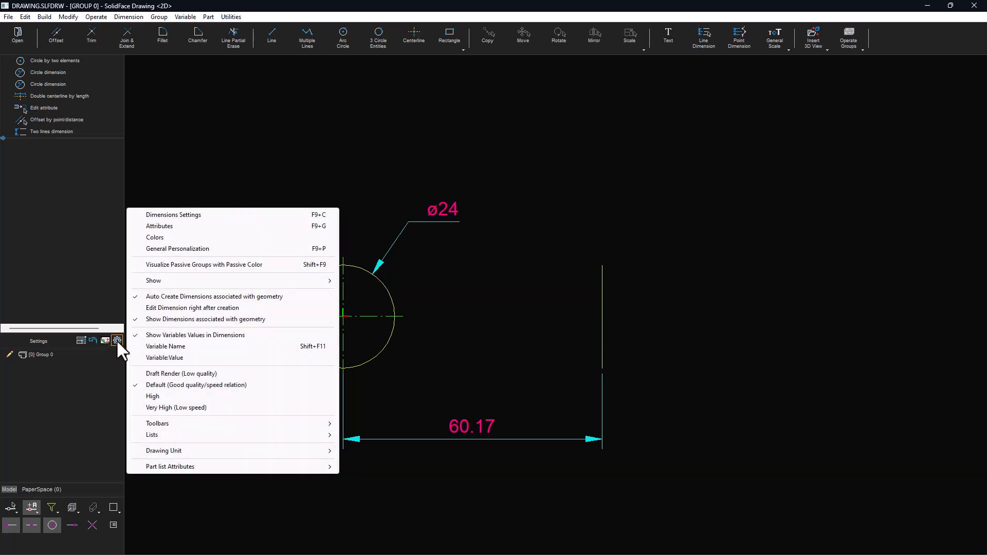
{"action": "left_click", "coordinate": [294, 298]}
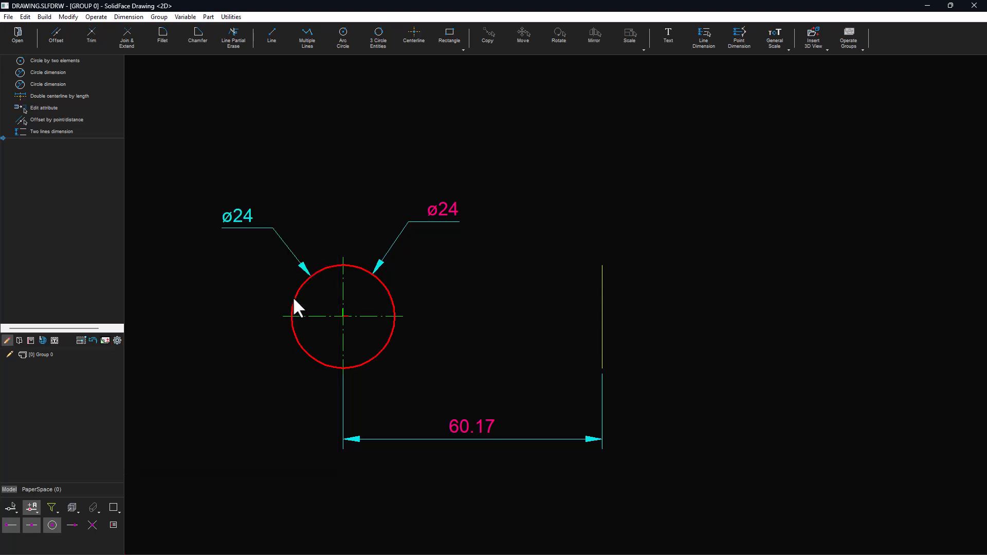
{"action": "double_click", "coordinate": [466, 428]}
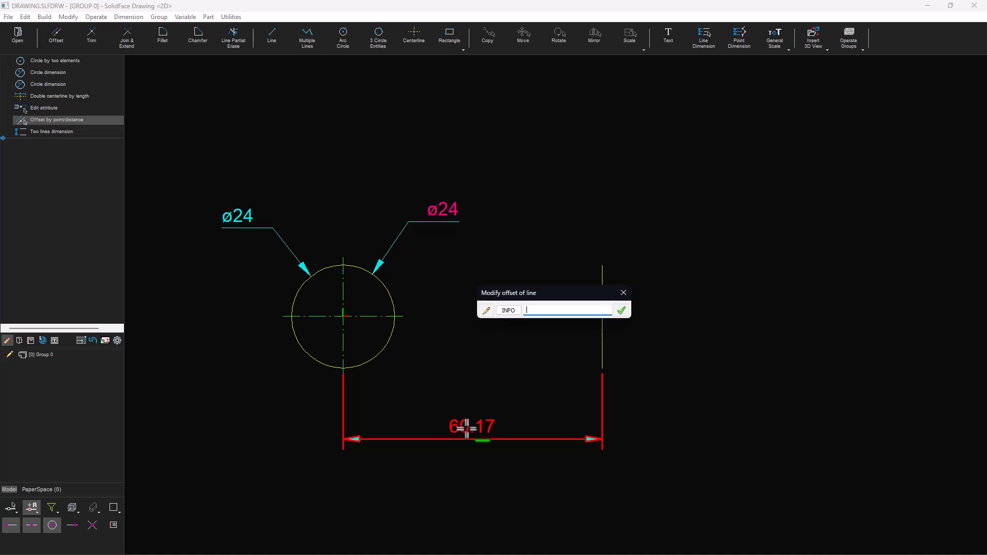
{"action": "type", "text": "58"}
{"action": "left_click", "coordinate": [621, 310]}
- Open the offset line's definition parameters, review the offset value, and close them
{"action": "left_click", "coordinate": [595, 320]}
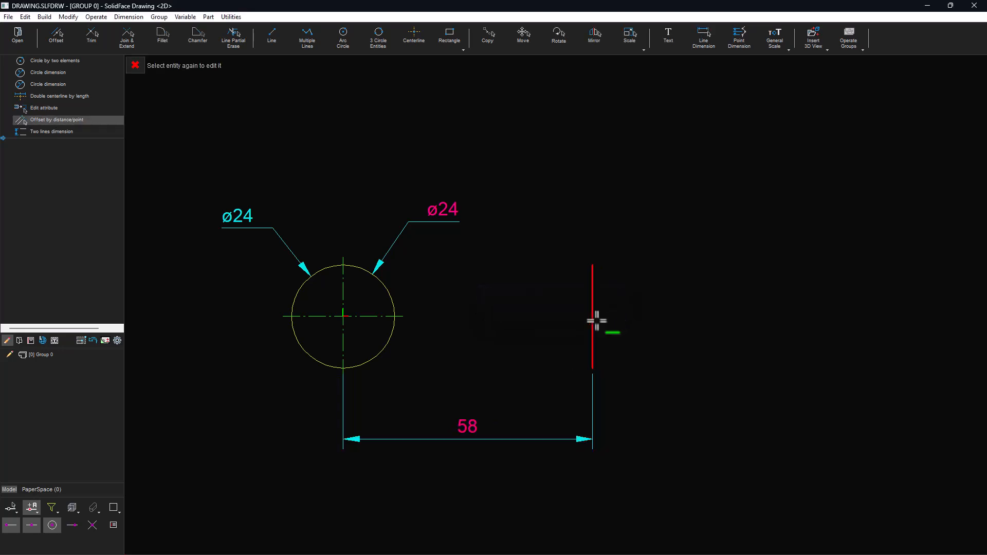
{"action": "left_click", "coordinate": [596, 320]}
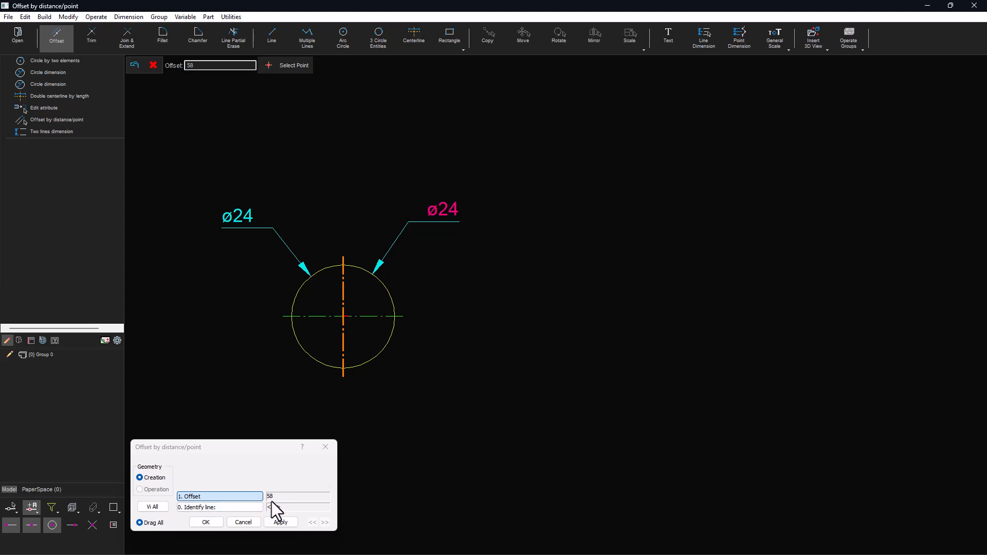
{"action": "left_click", "coordinate": [200, 65]}
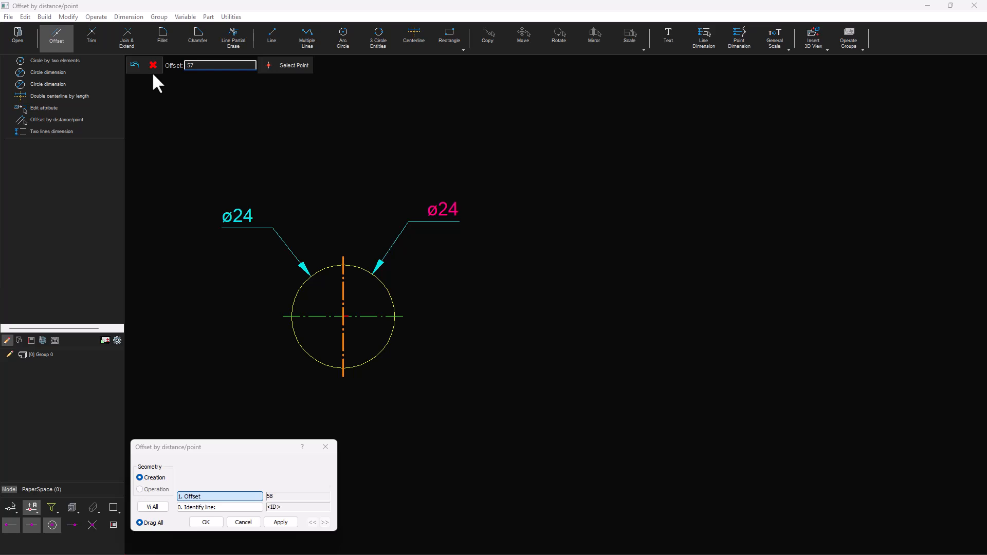
{"action": "left_click", "coordinate": [213, 522]}
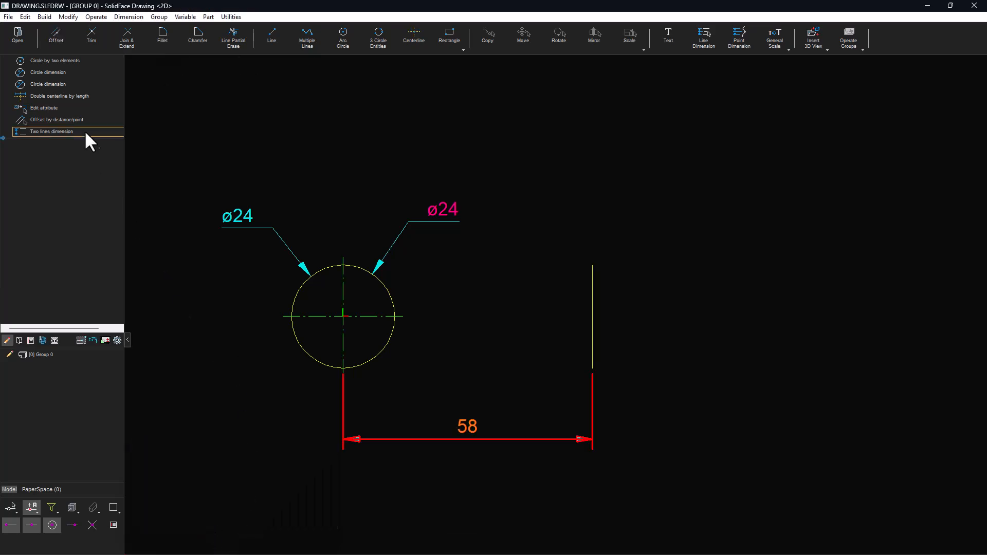
{"action": "double_click", "coordinate": [75, 122]}
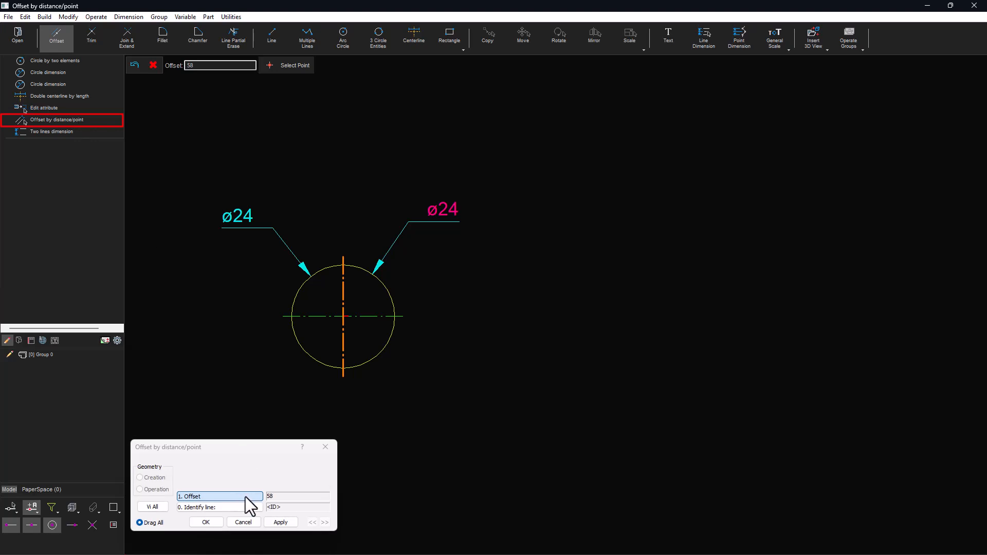
{"action": "key", "text": "Return"}
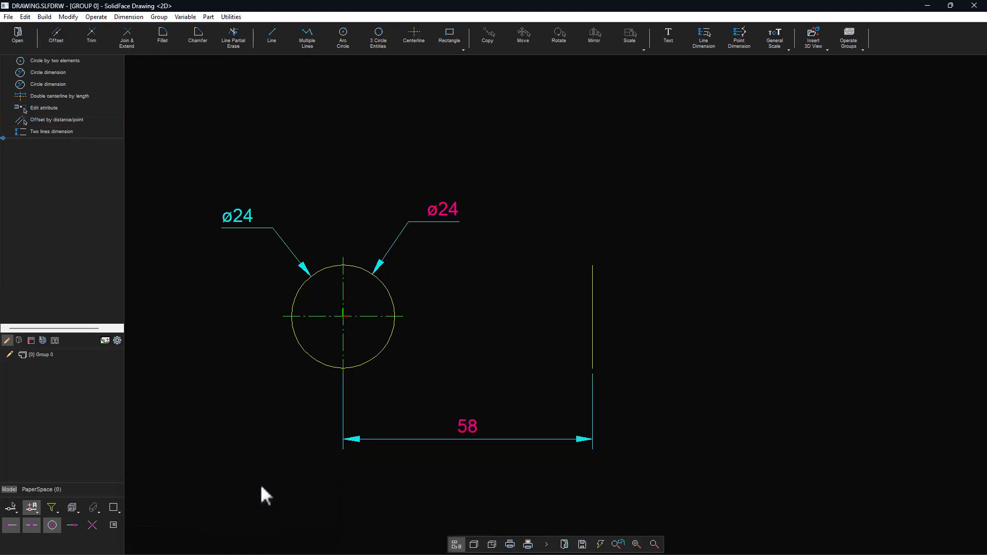
- Shorten the offset line to a length of 15 using Join & Extend by value
{"action": "left_click", "coordinate": [587, 309]}
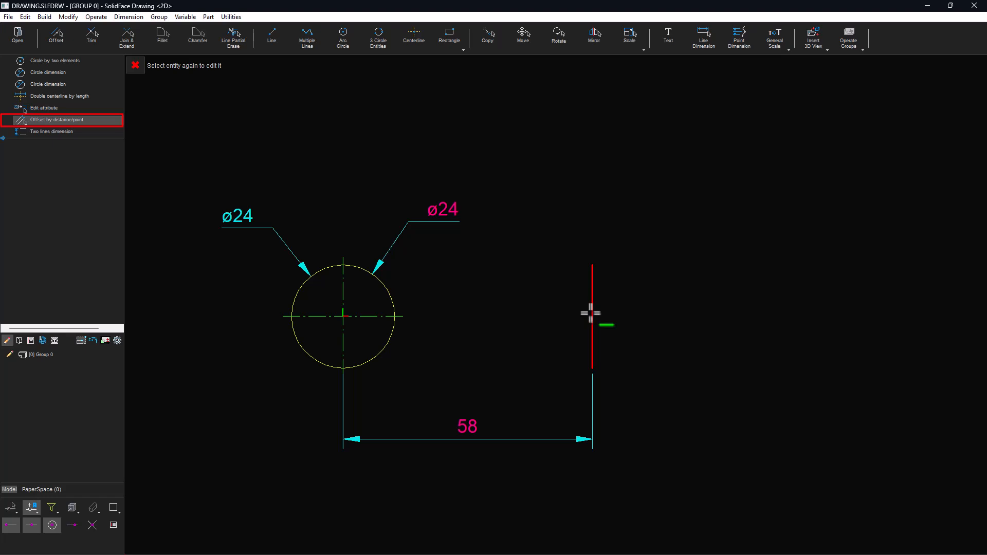
{"action": "left_click", "coordinate": [126, 37]}
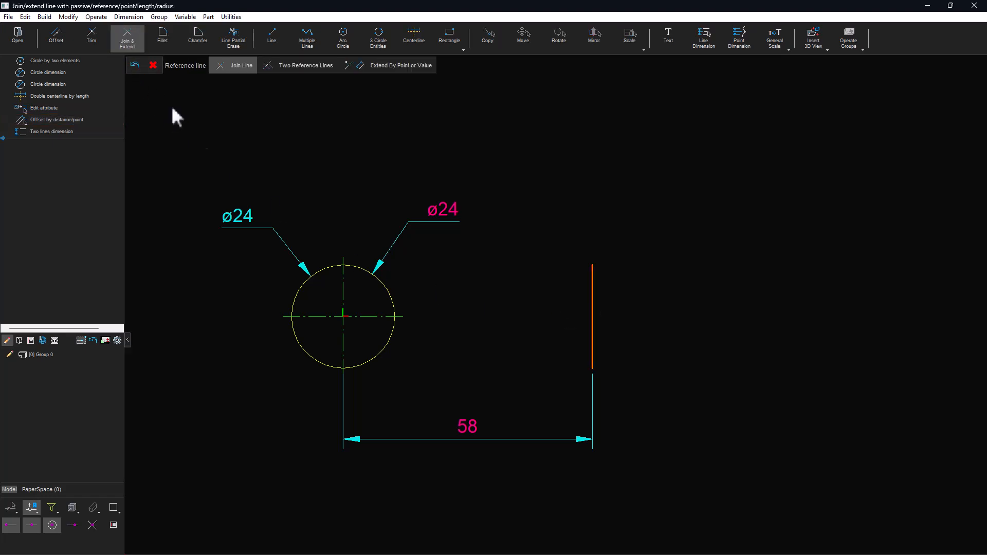
{"action": "left_click", "coordinate": [417, 67]}
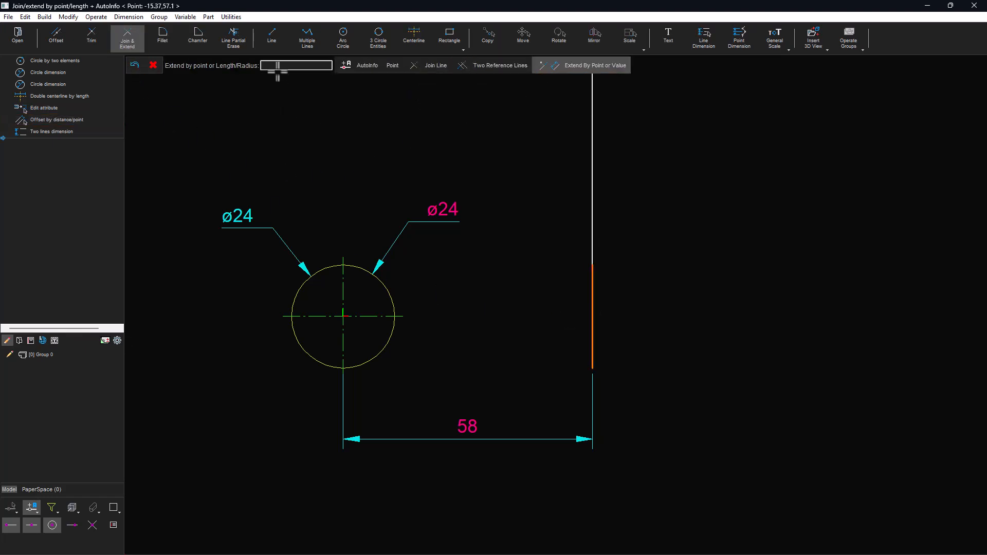
{"action": "type", "text": "15"}
{"action": "key", "text": "Return"}
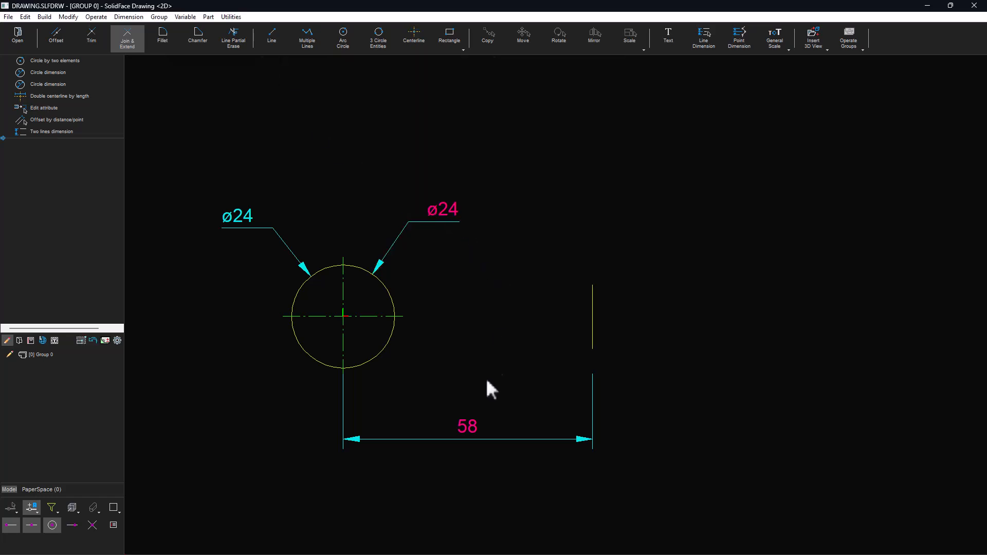
- Set the horizontal offset distance dimension to 54
{"action": "double_click", "coordinate": [472, 425]}
{"action": "type", "text": "54"}
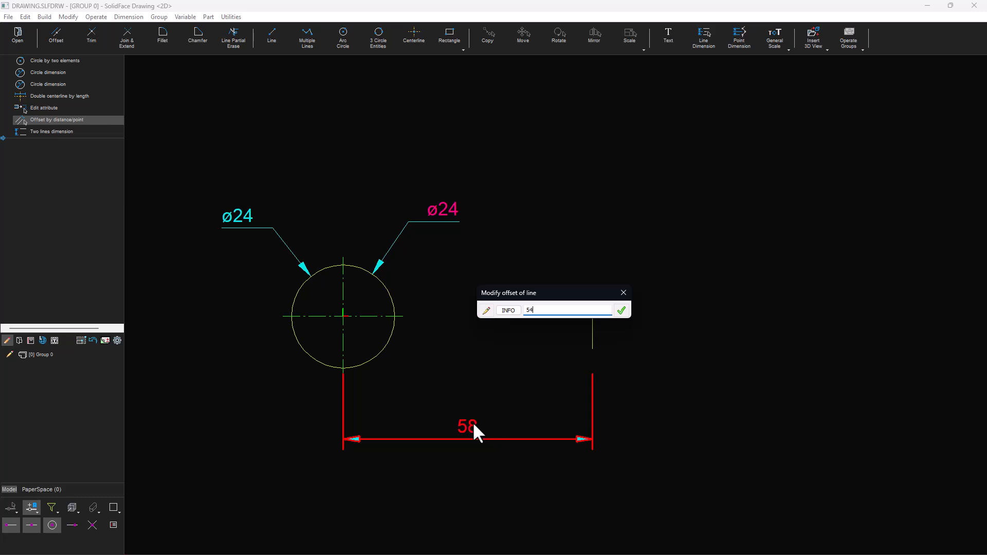
{"action": "left_click", "coordinate": [621, 310]}
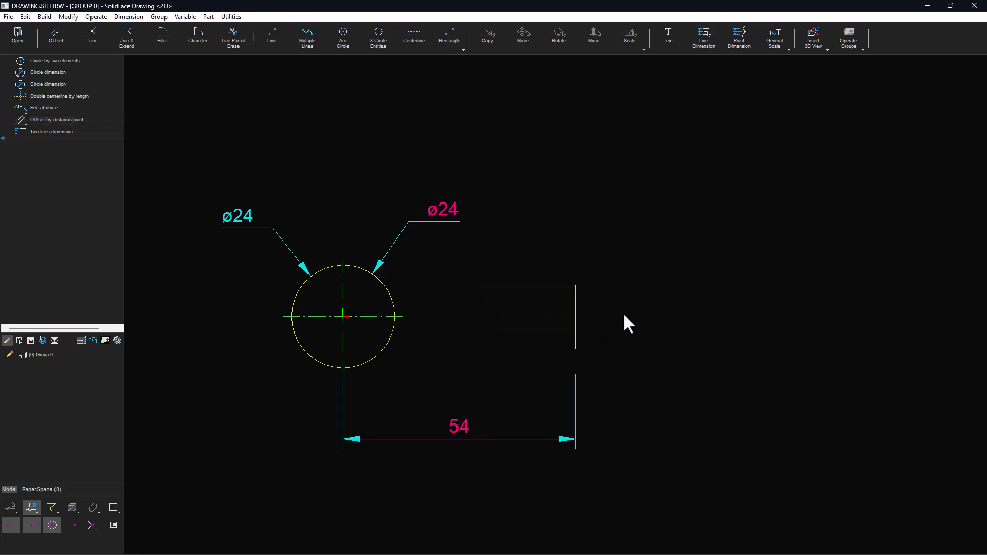
- Add a length dimension to the vertical 15 line, placed to its right
{"action": "right_click", "coordinate": [579, 312]}
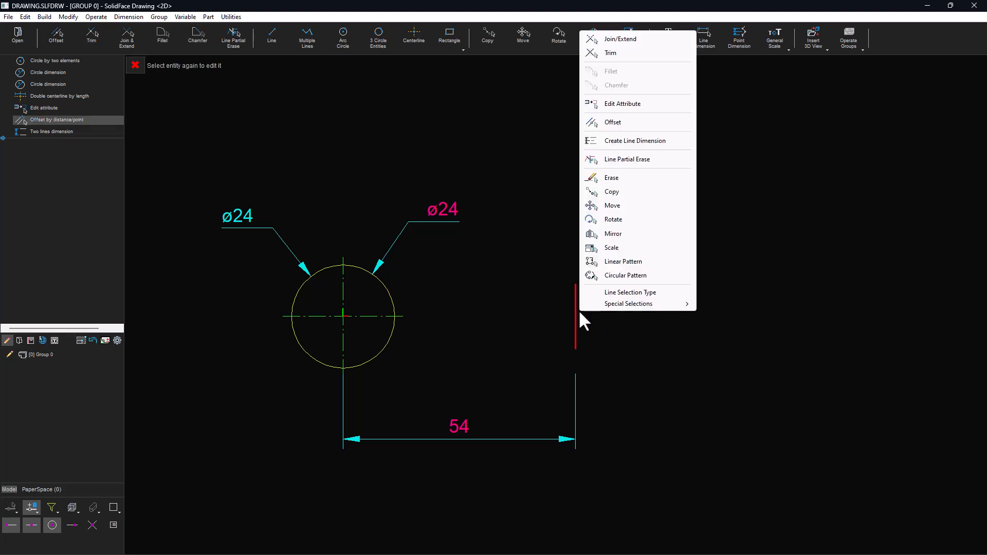
{"action": "left_click", "coordinate": [600, 148]}
{"action": "left_click", "coordinate": [624, 313]}
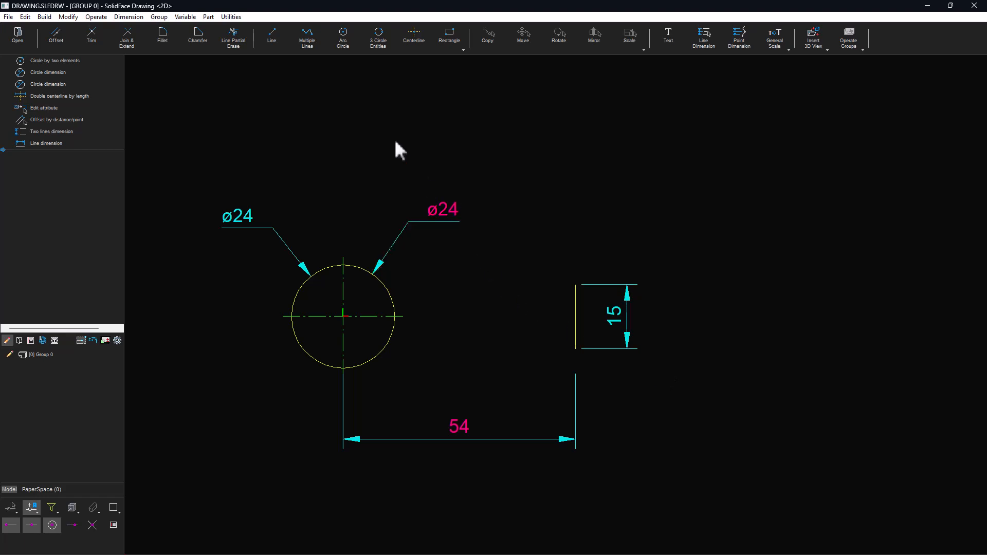
- Draw a line tangent to the circle's top, ending at the vertical line's upper end
{"action": "left_click", "coordinate": [275, 45]}
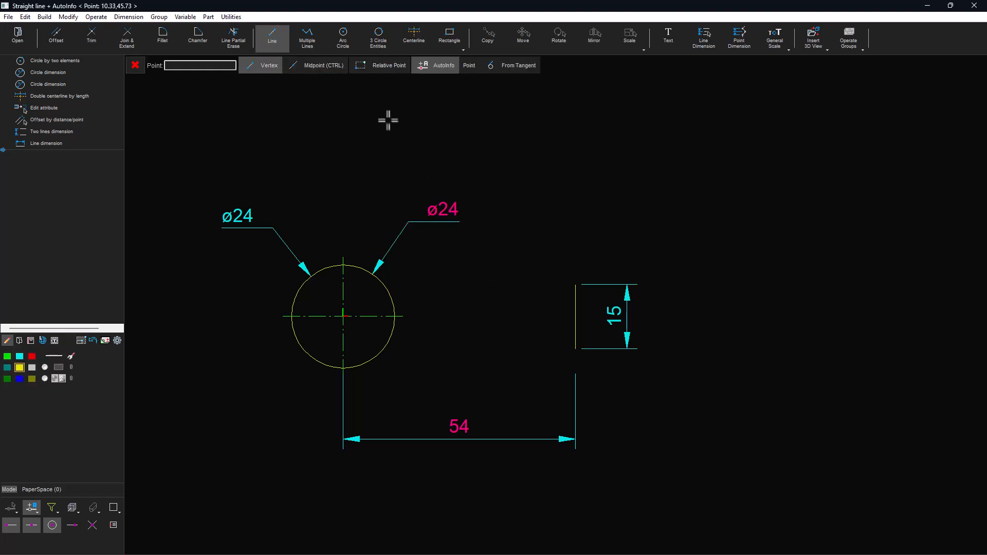
{"action": "left_click", "coordinate": [506, 67]}
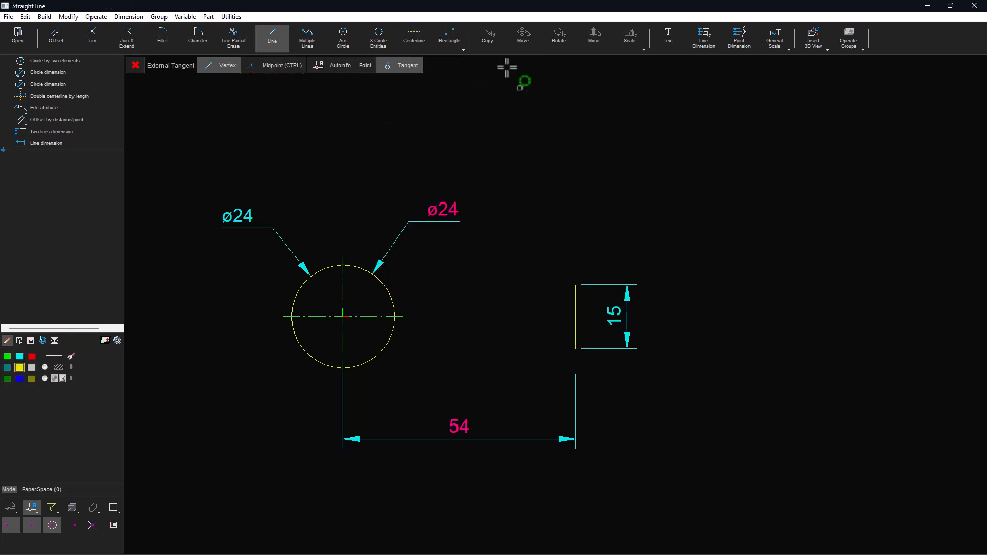
{"action": "left_click", "coordinate": [362, 267]}
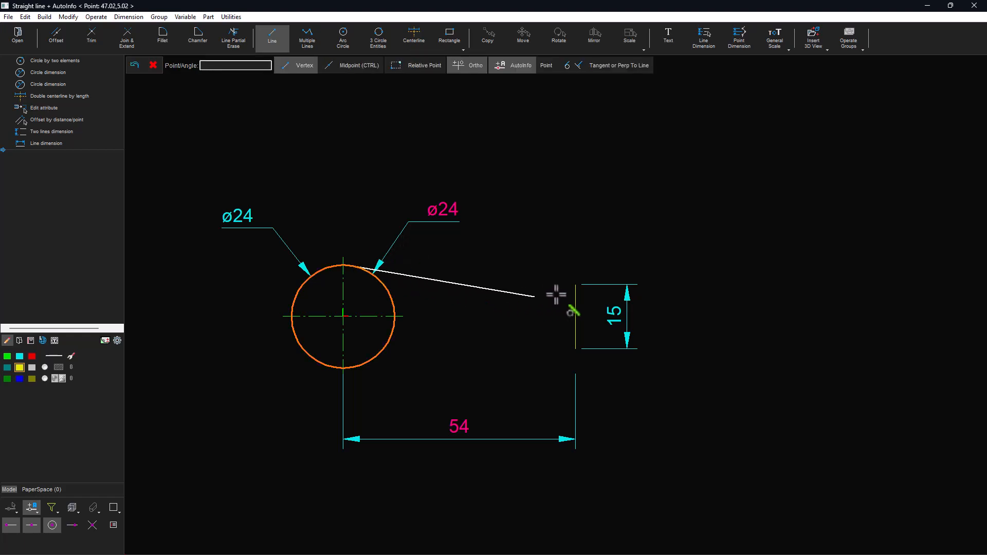
{"action": "left_click", "coordinate": [576, 284]}
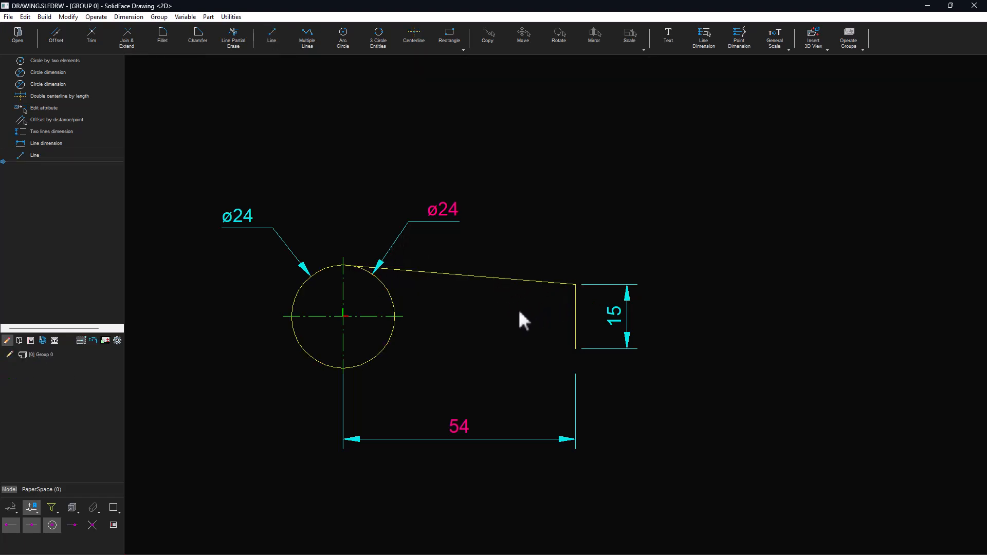
- Mirror the tangent line about the horizontal centerline, keeping the original
{"action": "left_click", "coordinate": [509, 278]}
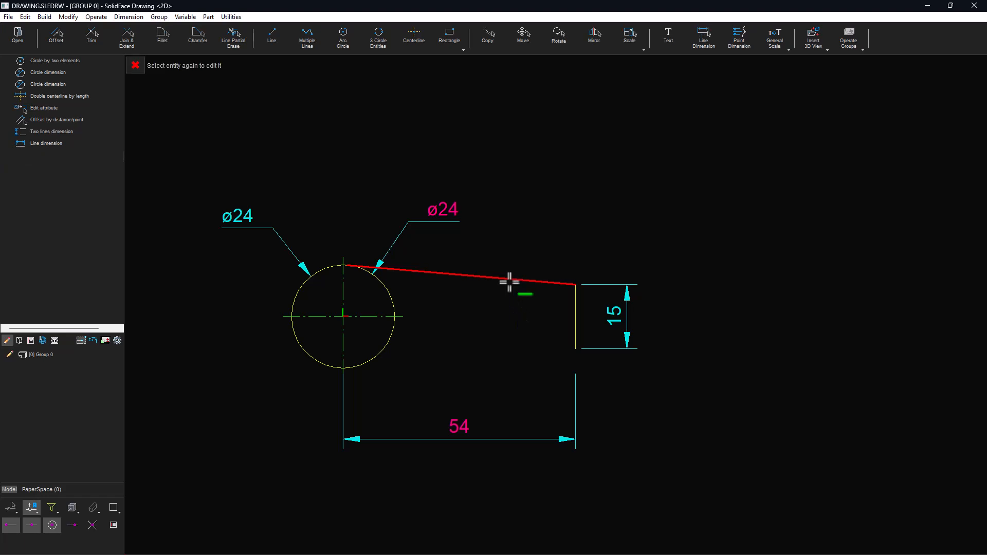
{"action": "left_click", "coordinate": [591, 34]}
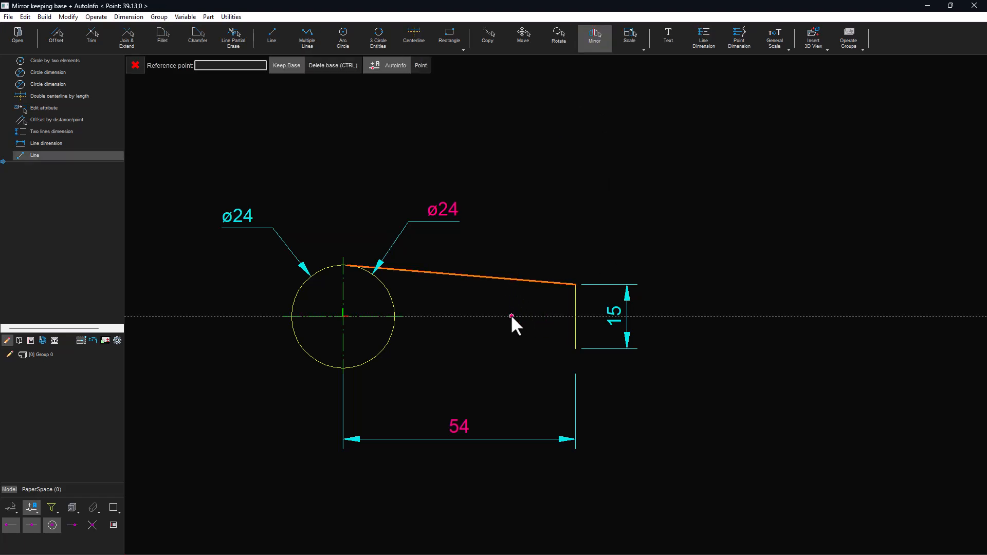
{"action": "left_click", "coordinate": [356, 316]}
{"action": "left_click", "coordinate": [473, 316]}
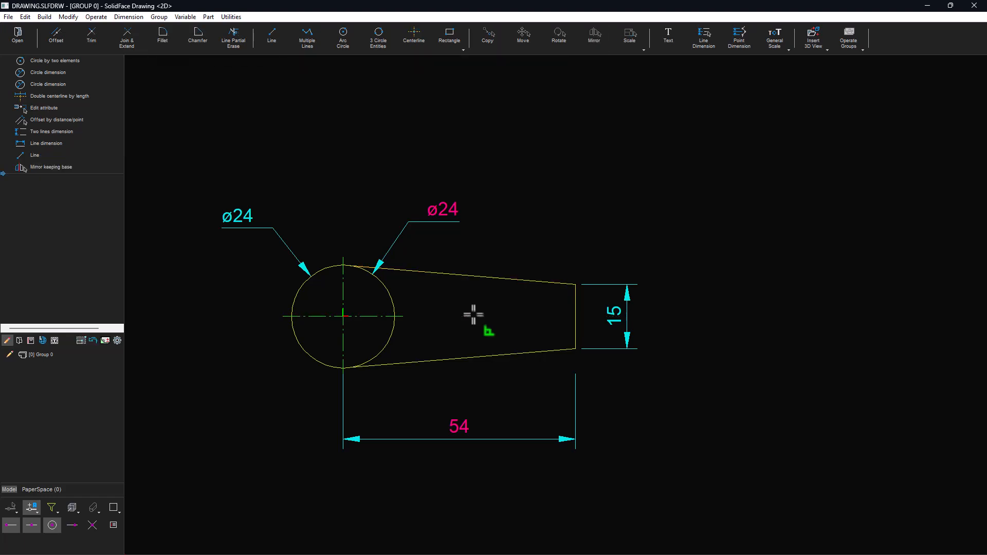
- Save the drawing over the existing file Basic Concepts
{"action": "key", "text": "ctrl+s"}
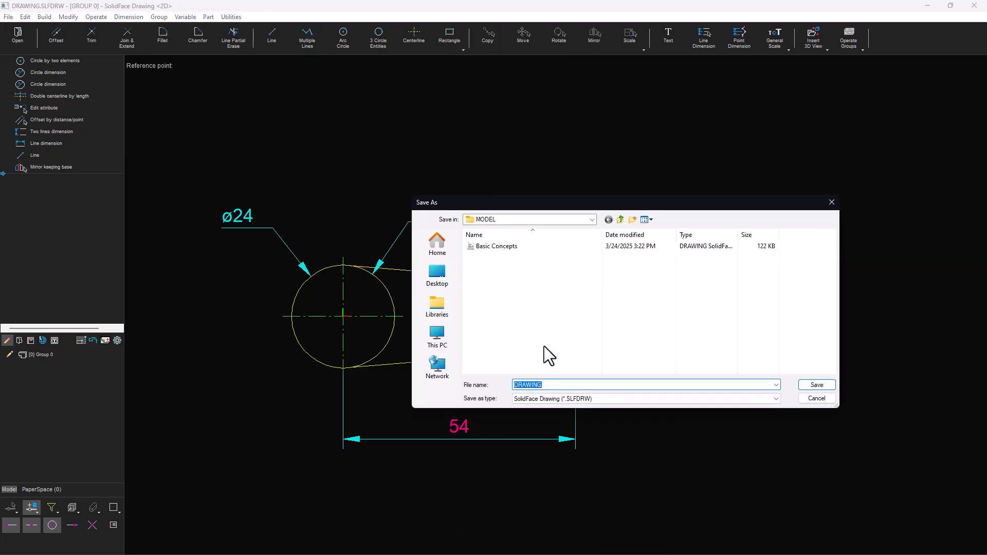
{"action": "left_click", "coordinate": [507, 250]}
{"action": "left_click", "coordinate": [816, 386]}
- Hatch the closed region between the tangent lines, the vertical line and the circle's right arc with a 45° pattern at distance 2
{"action": "left_click", "coordinate": [453, 45]}
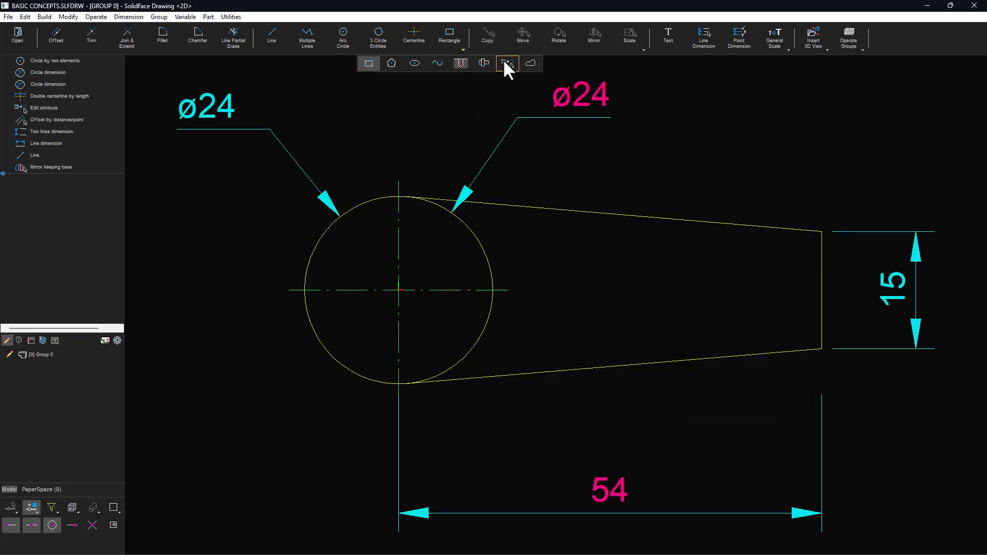
{"action": "left_click", "coordinate": [486, 62]}
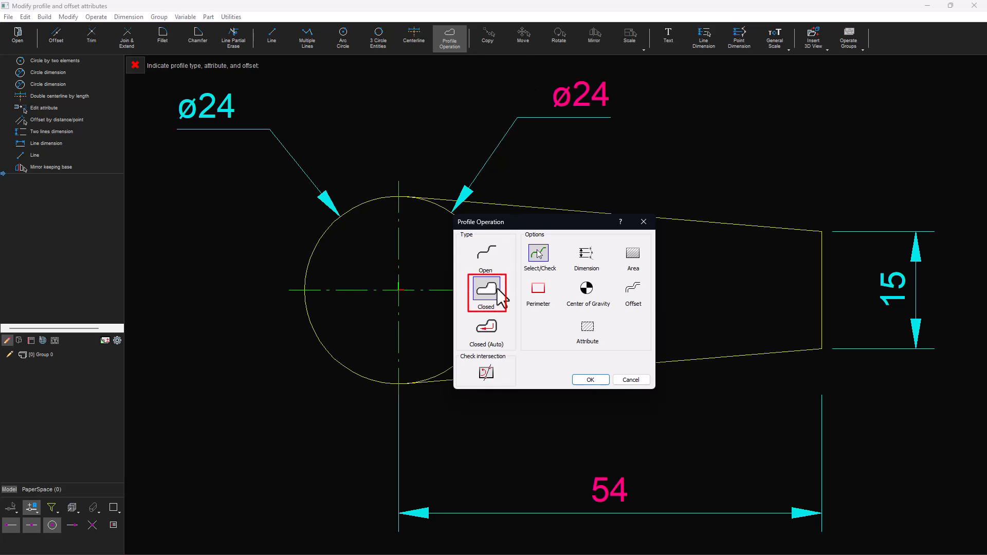
{"action": "left_click", "coordinate": [589, 329]}
{"action": "left_click", "coordinate": [486, 374]}
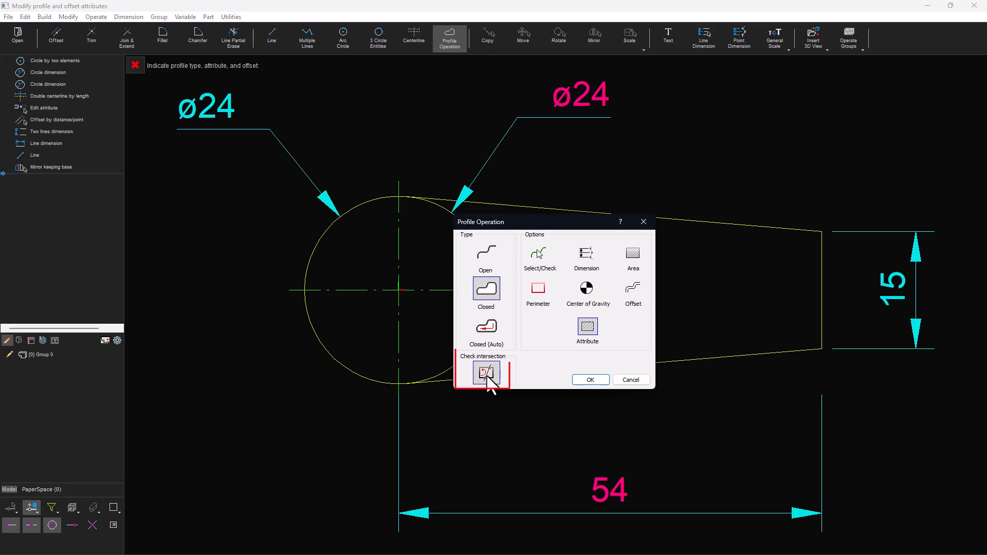
{"action": "left_click", "coordinate": [590, 379]}
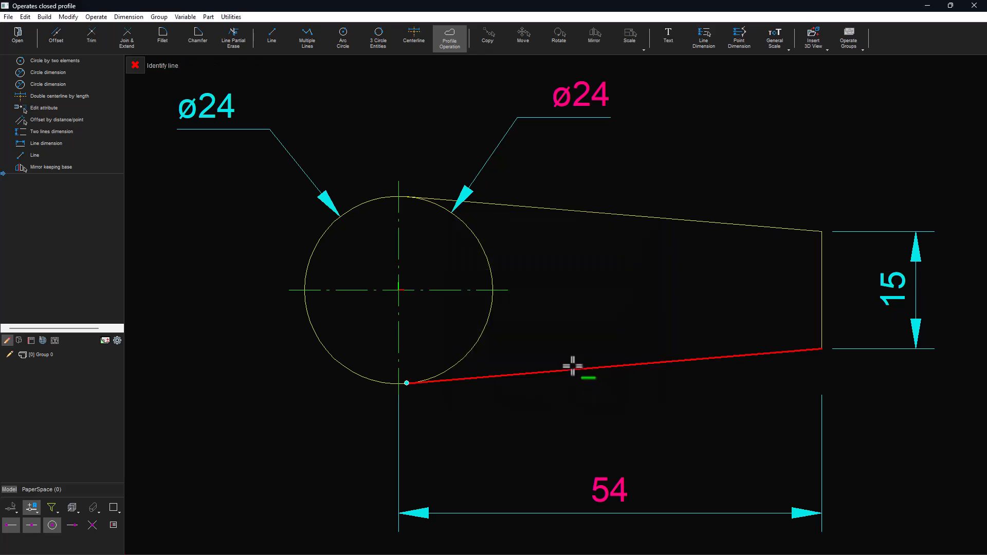
{"action": "left_click", "coordinate": [536, 365]}
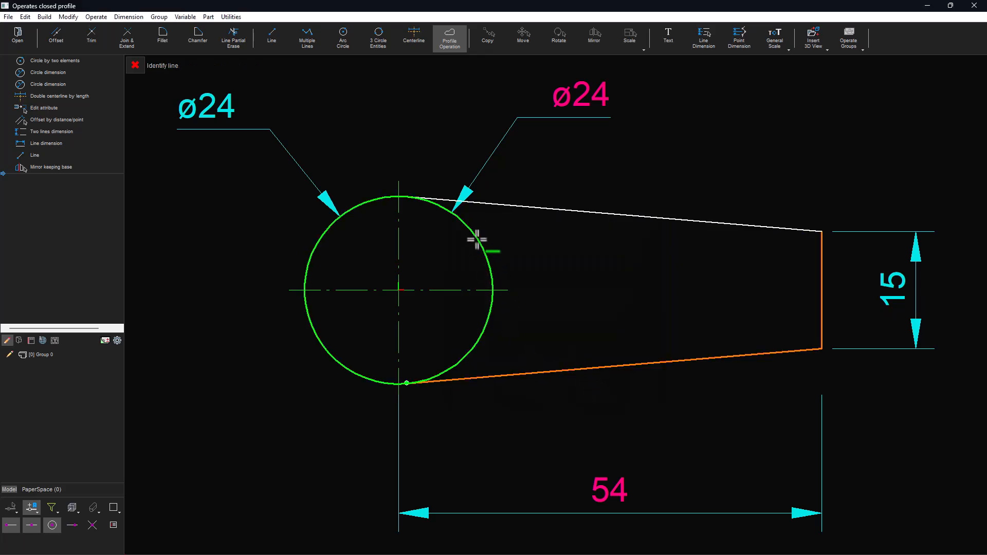
{"action": "left_click", "coordinate": [486, 258]}
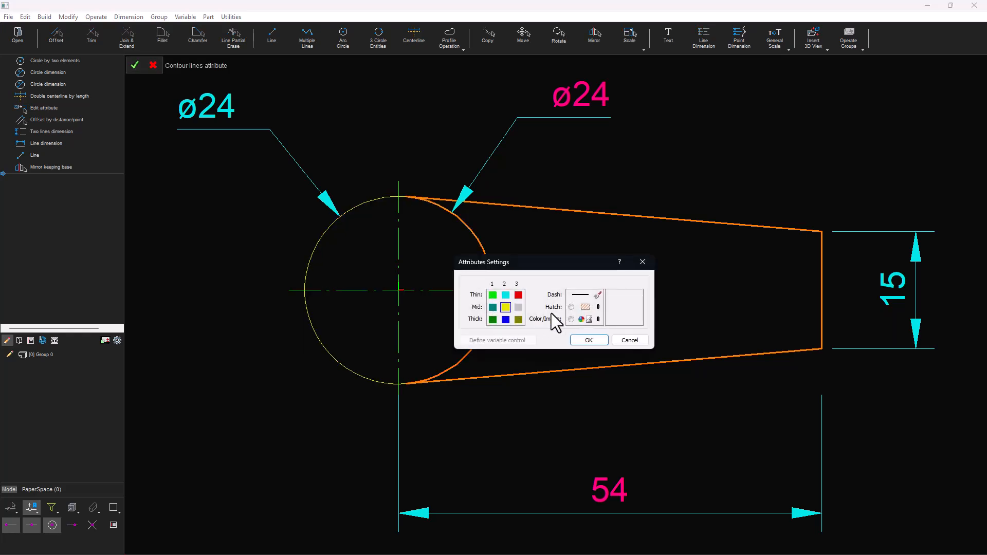
{"action": "left_click", "coordinate": [571, 307]}
{"action": "left_click", "coordinate": [586, 308]}
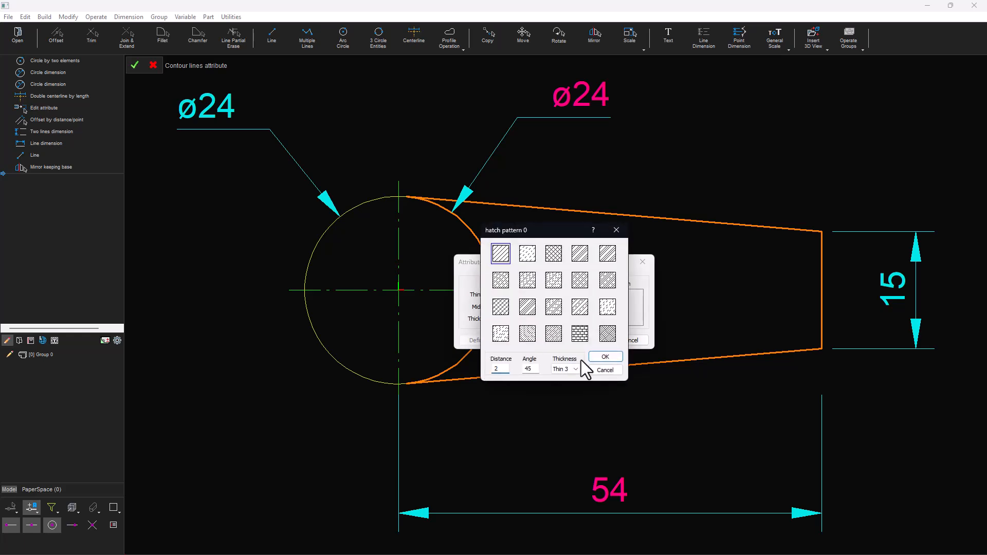
{"action": "left_click", "coordinate": [605, 356]}
{"action": "left_click", "coordinate": [595, 340]}
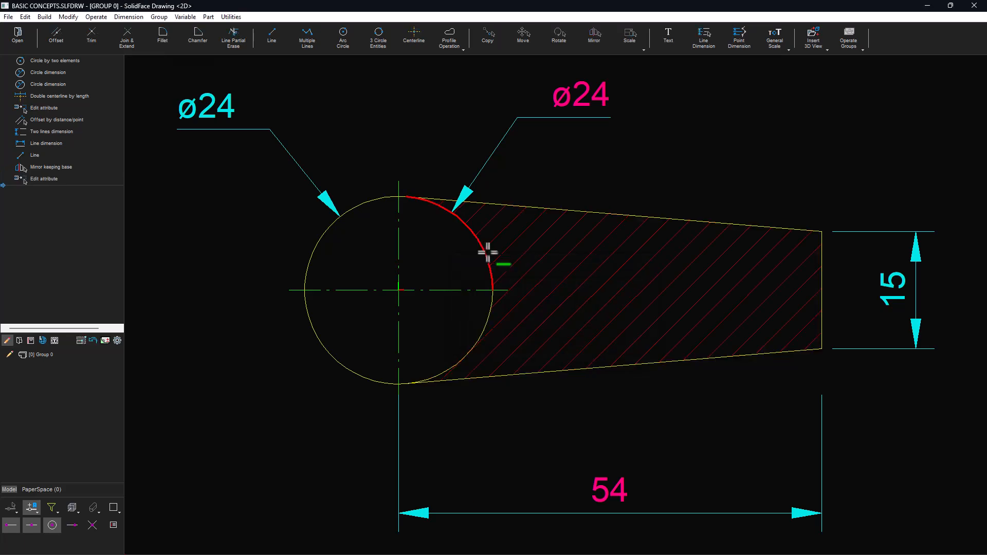
{"action": "left_click", "coordinate": [489, 314]}
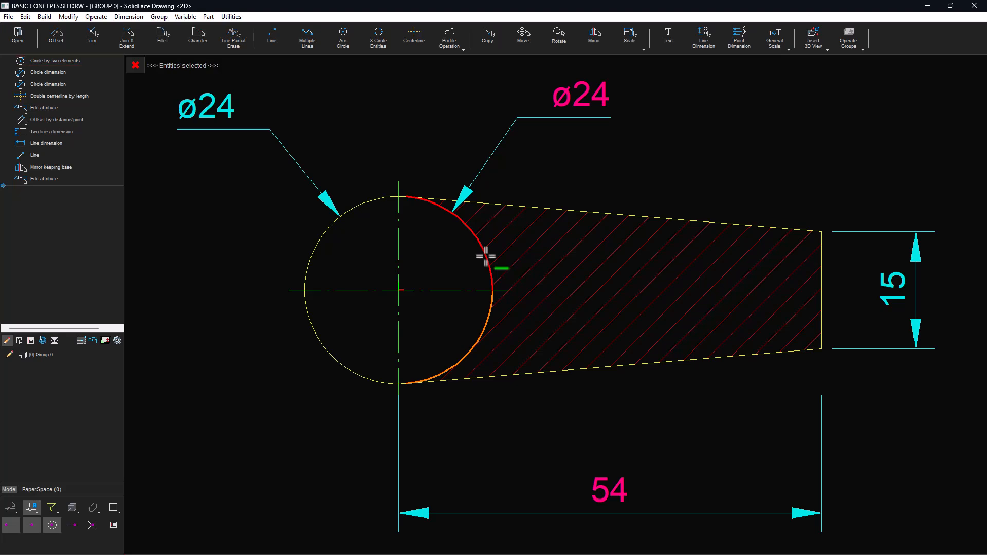
{"action": "left_click", "coordinate": [134, 41]}
{"action": "left_click", "coordinate": [469, 230]}
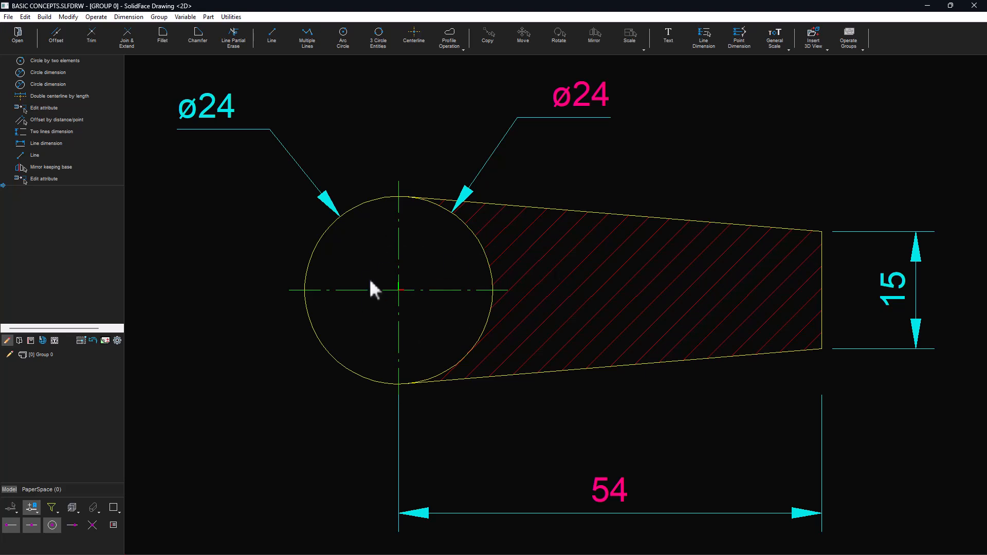
- Hatch the circle's interior with a pattern at angle 135 and distance 2
{"action": "left_click", "coordinate": [455, 49]}
{"action": "left_click", "coordinate": [537, 64]}
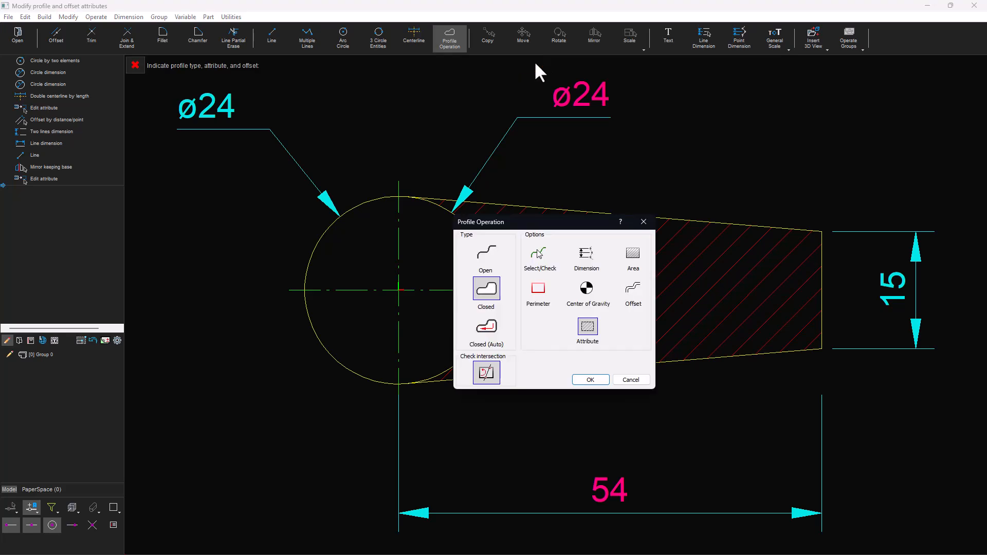
{"action": "left_click", "coordinate": [587, 336]}
{"action": "left_click", "coordinate": [591, 379]}
{"action": "left_click", "coordinate": [347, 210]}
{"action": "left_click", "coordinate": [326, 348]}
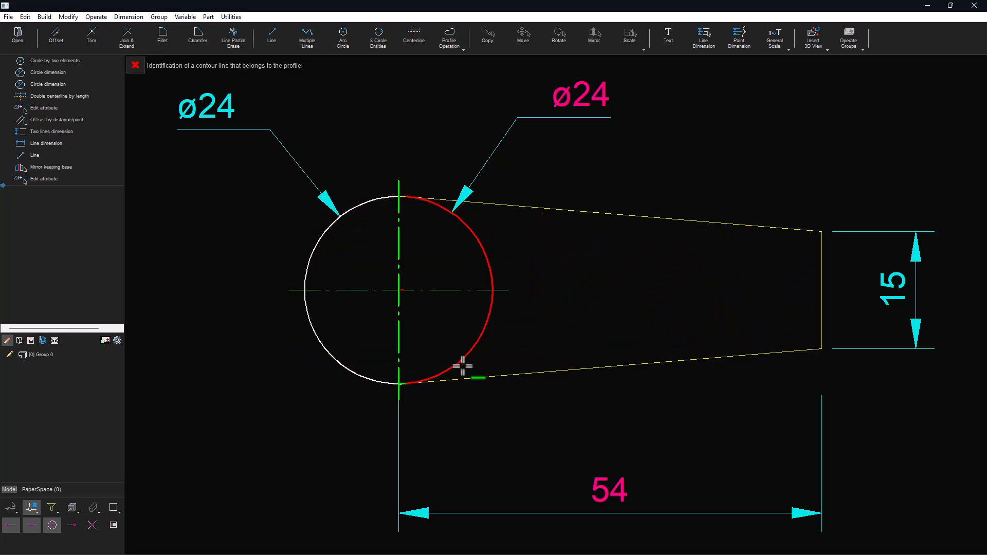
{"action": "scroll", "coordinate": [404, 383], "scroll_direction": "down", "scroll_amount": 1}
{"action": "scroll", "coordinate": [405, 383], "scroll_direction": "up", "scroll_amount": 2}
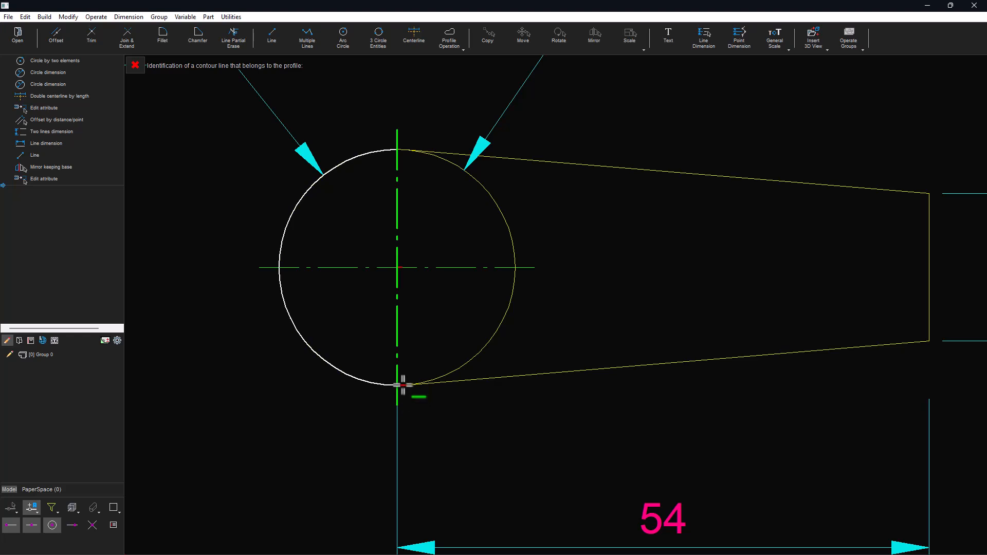
{"action": "left_click", "coordinate": [501, 208]}
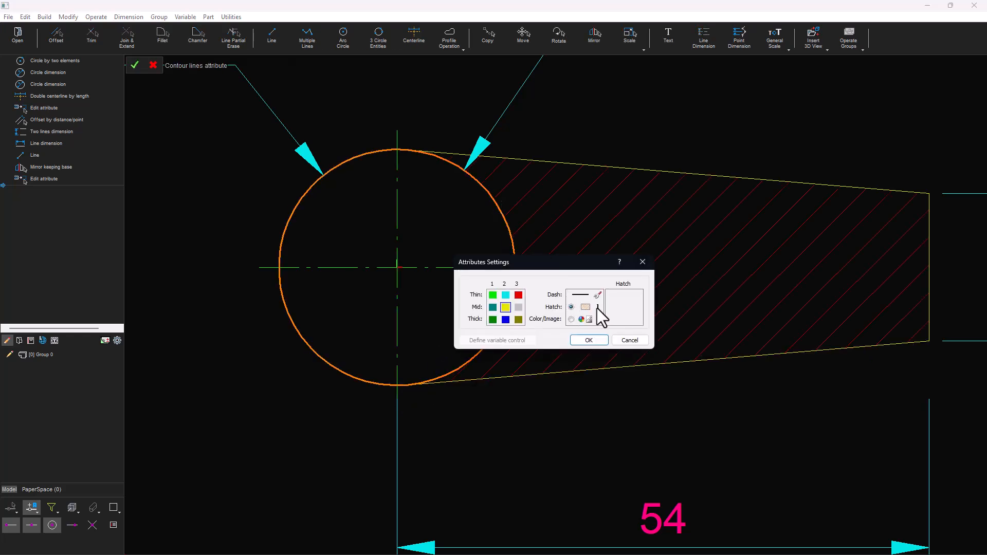
{"action": "left_click", "coordinate": [597, 307]}
{"action": "double_click", "coordinate": [533, 368]}
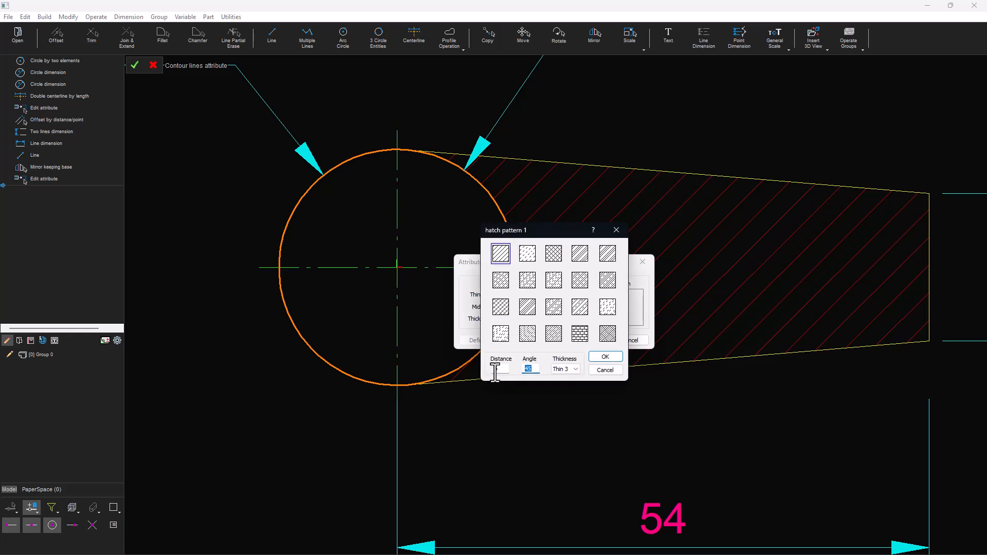
{"action": "type", "text": "135"}
{"action": "double_click", "coordinate": [503, 368]}
{"action": "left_click", "coordinate": [580, 255]}
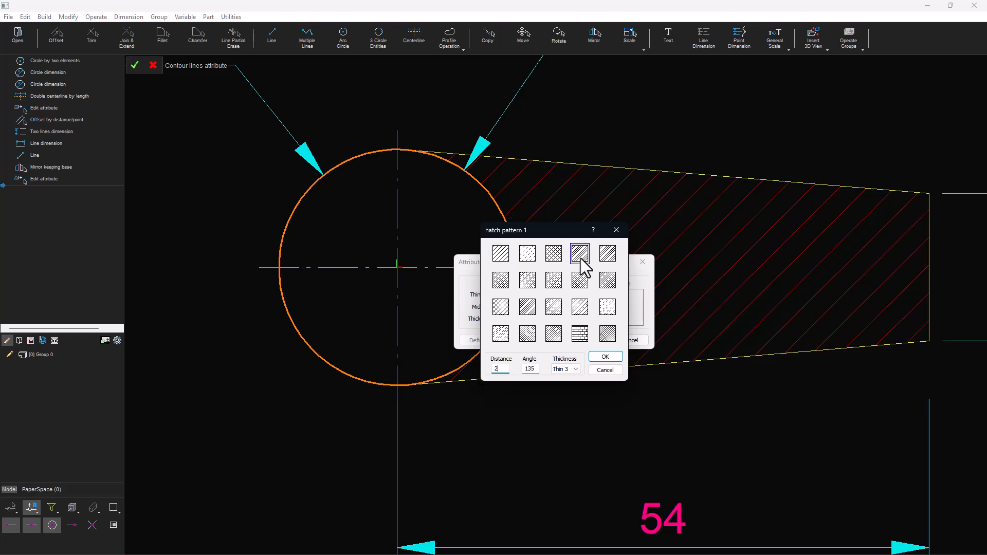
{"action": "left_click", "coordinate": [606, 355]}
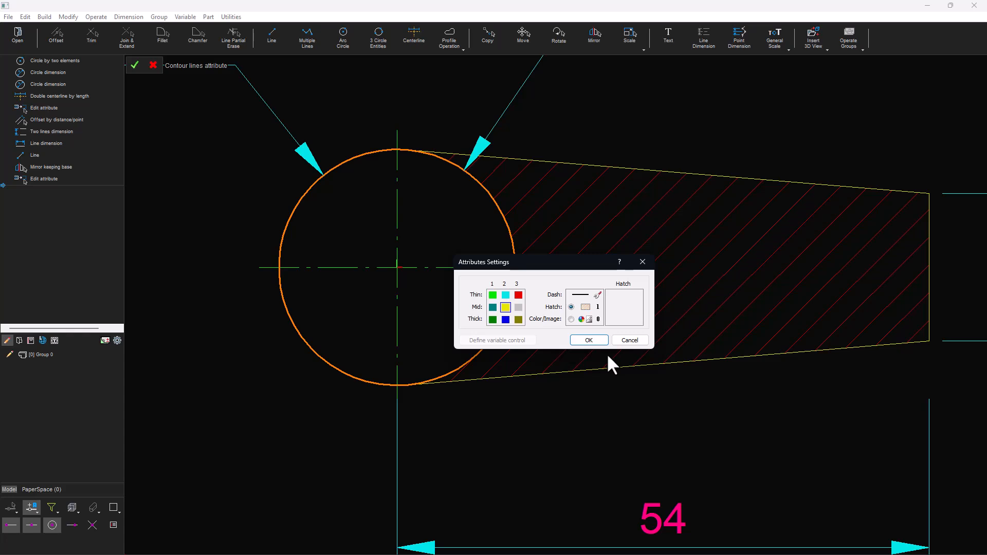
{"action": "left_click", "coordinate": [589, 340]}
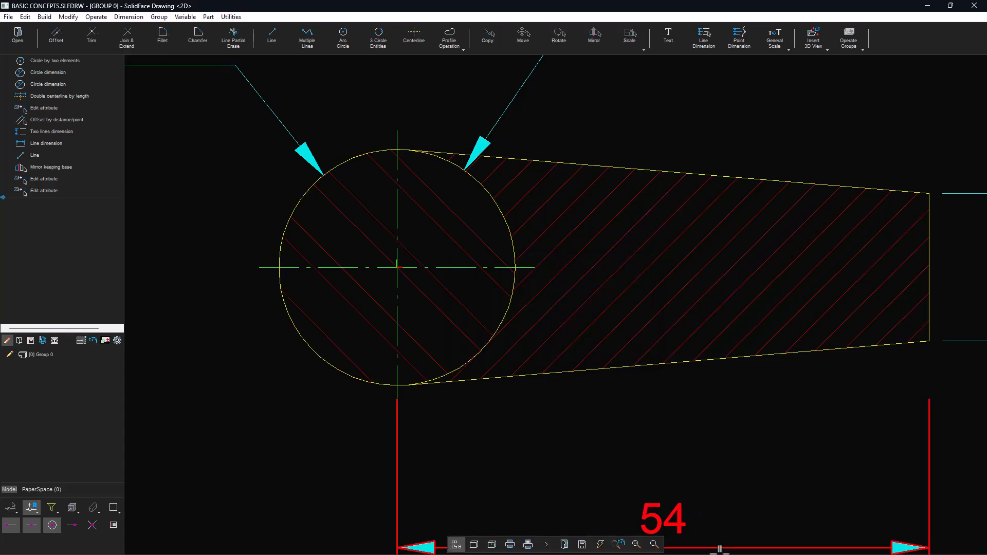
- Delete the duplicate ø24 diameter dimension and move the remaining one to the circle's upper left
{"action": "left_click", "coordinate": [658, 552]}
{"action": "left_click", "coordinate": [645, 548]}
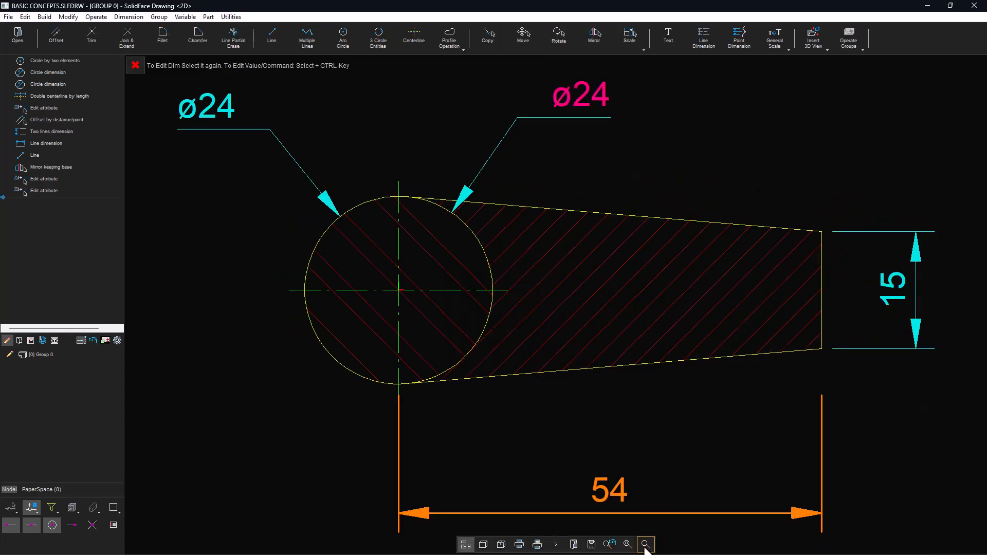
{"action": "key", "text": "Escape"}
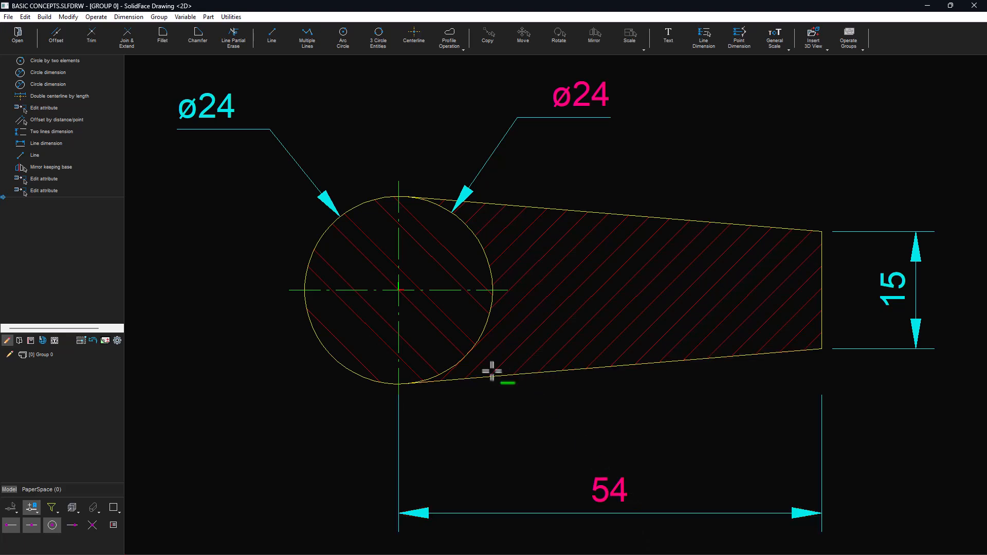
{"action": "left_click_drag", "start_coordinate": [157, 454], "coordinate": [227, 91]}
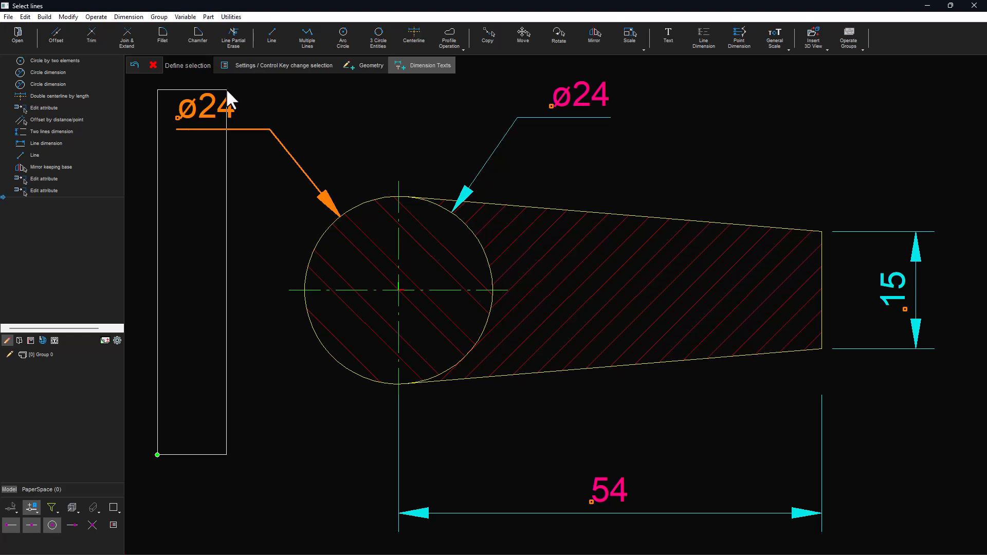
{"action": "key", "text": "Escape"}
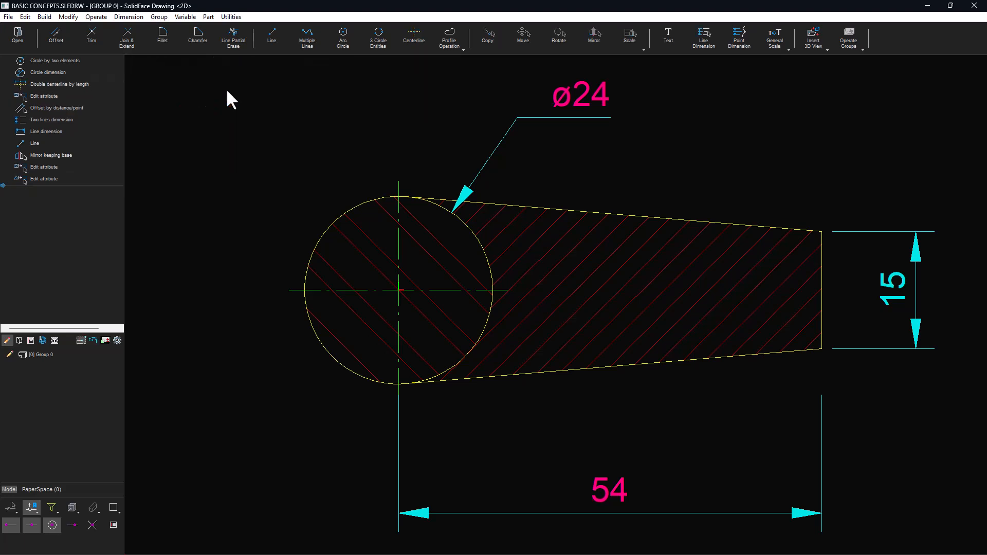
{"action": "double_click", "coordinate": [588, 102]}
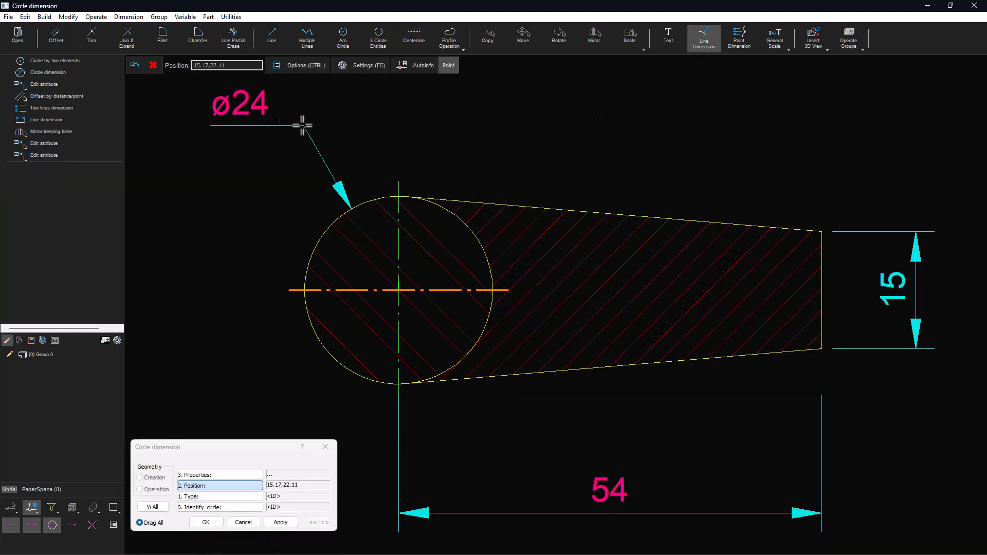
{"action": "left_click", "coordinate": [268, 138]}
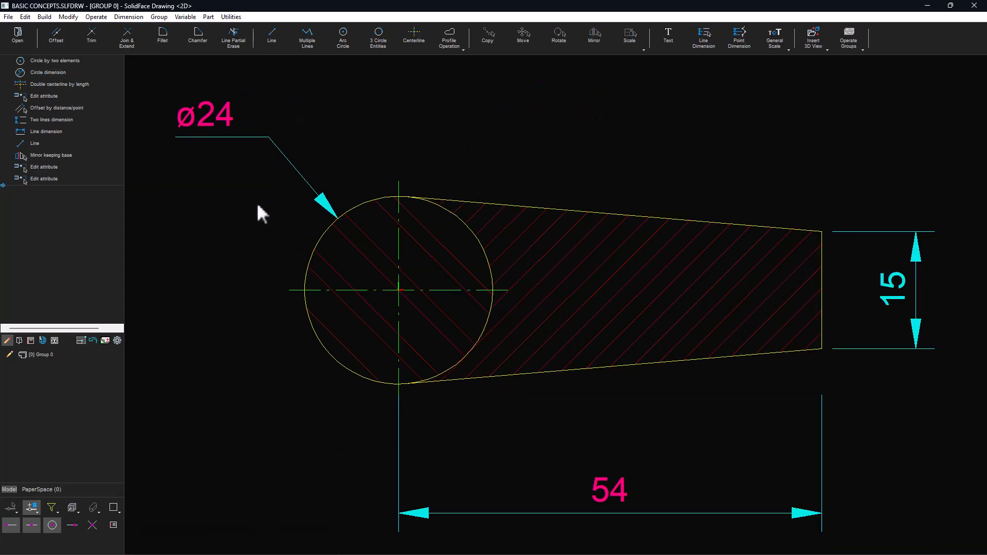
- Edit the circle's radius to 15 through the construction history
{"action": "double_click", "coordinate": [51, 60]}
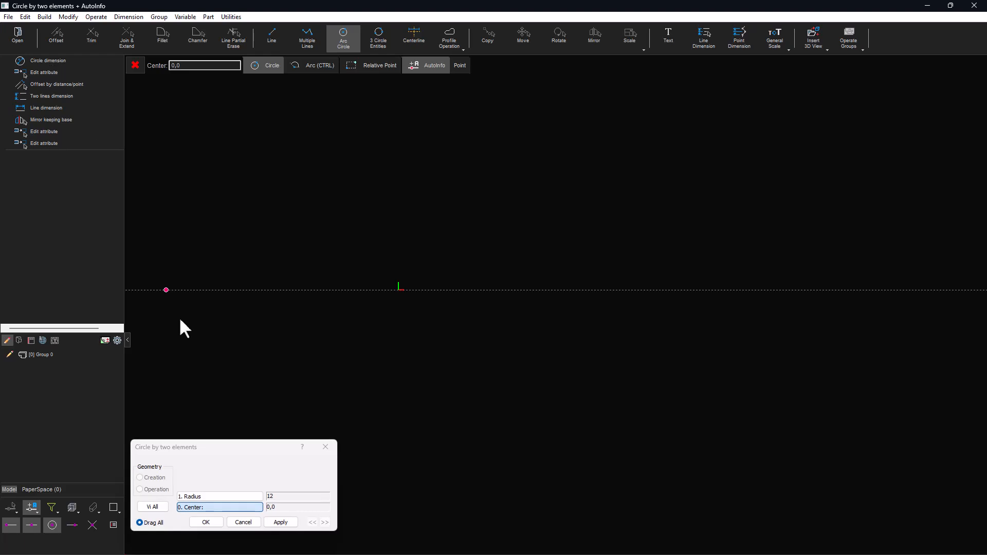
{"action": "left_click", "coordinate": [278, 223]}
{"action": "type", "text": "15"}
{"action": "key", "text": "Return"}
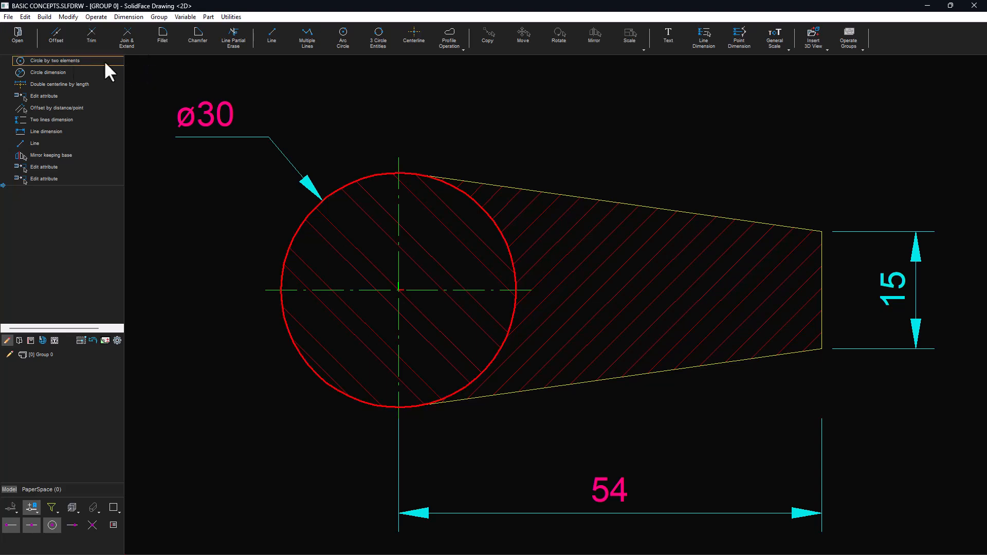
- Change the vertical line's offset distance to 52 through the construction history
{"action": "double_click", "coordinate": [48, 106]}
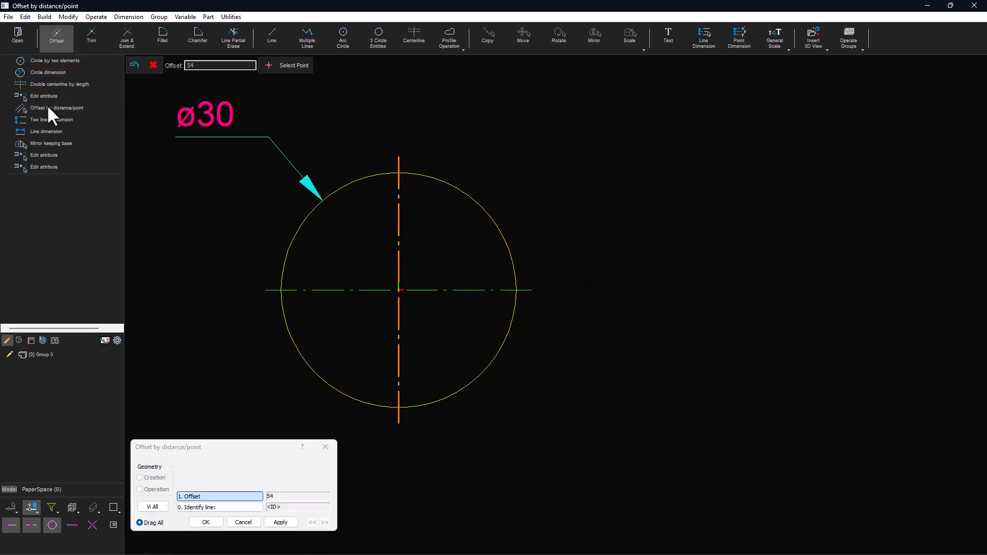
{"action": "double_click", "coordinate": [188, 66]}
{"action": "type", "text": "5"}
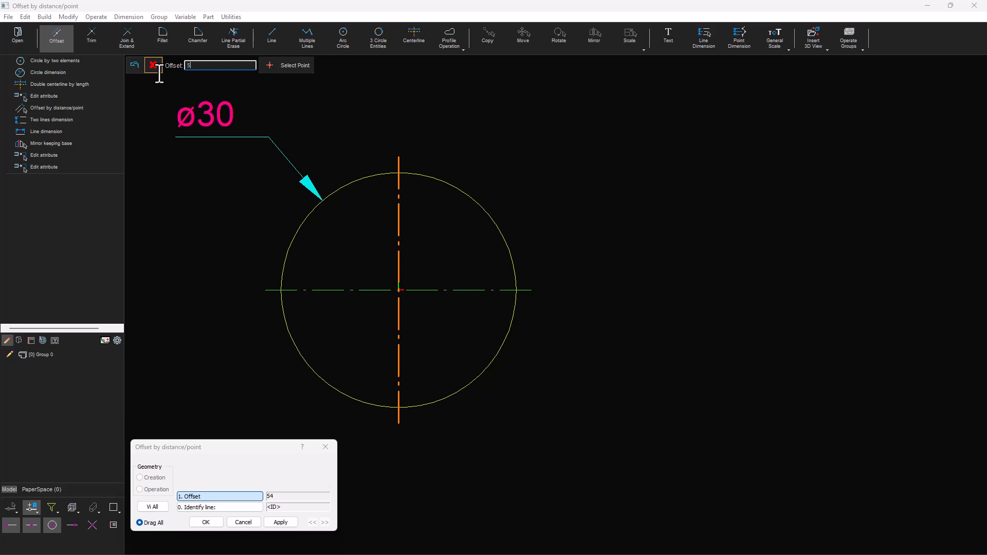
{"action": "type", "text": "2"}
{"action": "key", "text": "Return"}
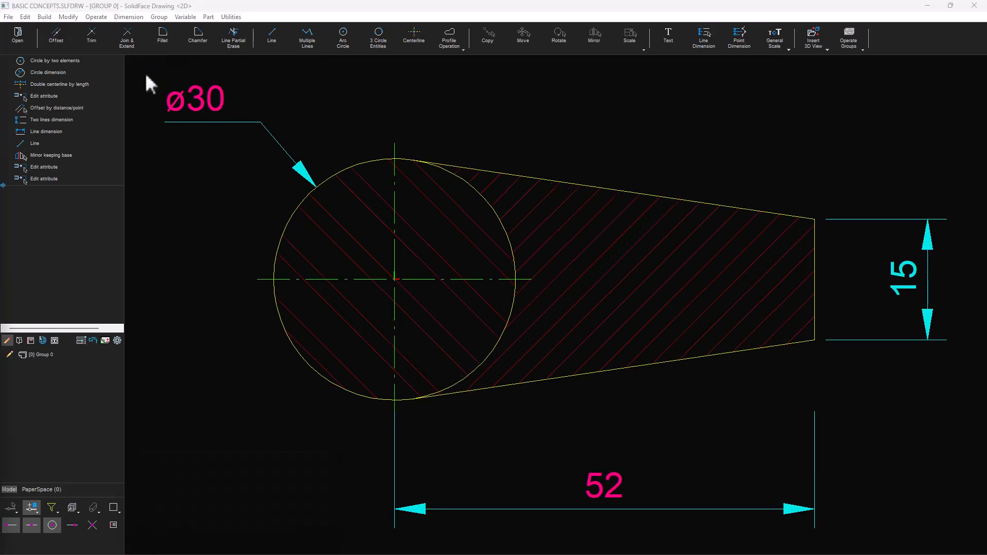
- Add an angle dimension between the upper tangent line and the vertical line, placed above them
{"action": "left_click", "coordinate": [793, 219]}
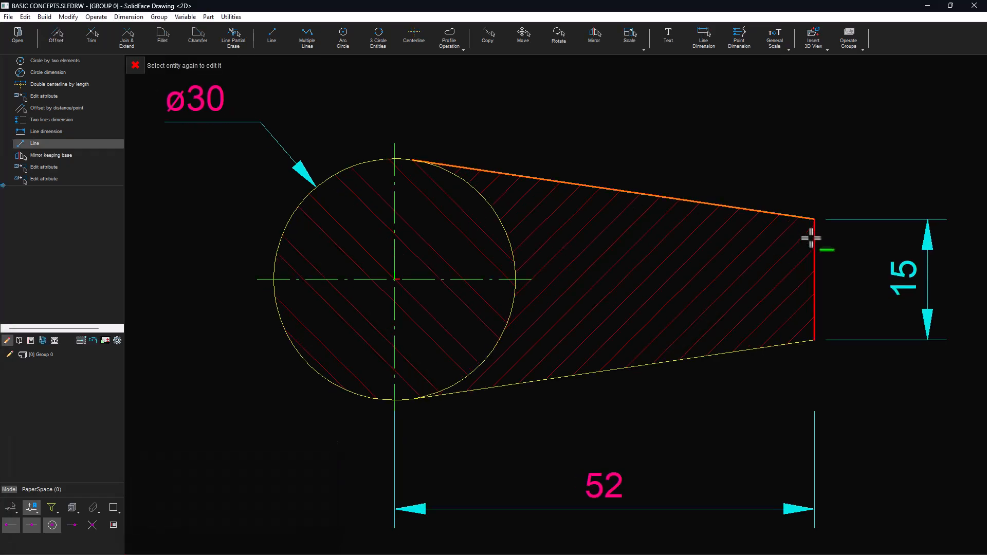
{"action": "left_click", "coordinate": [810, 233]}
{"action": "left_click", "coordinate": [704, 37]}
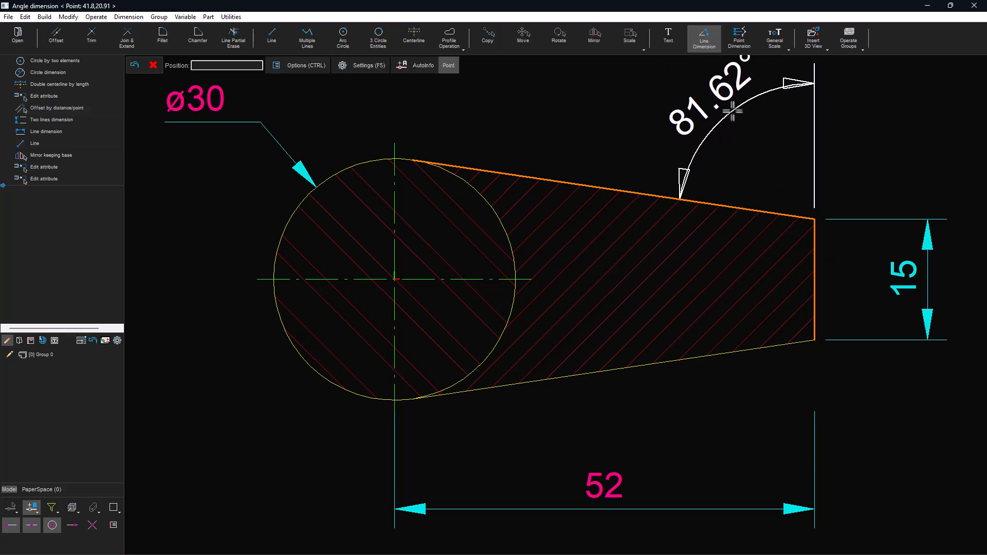
{"action": "left_click", "coordinate": [731, 111]}
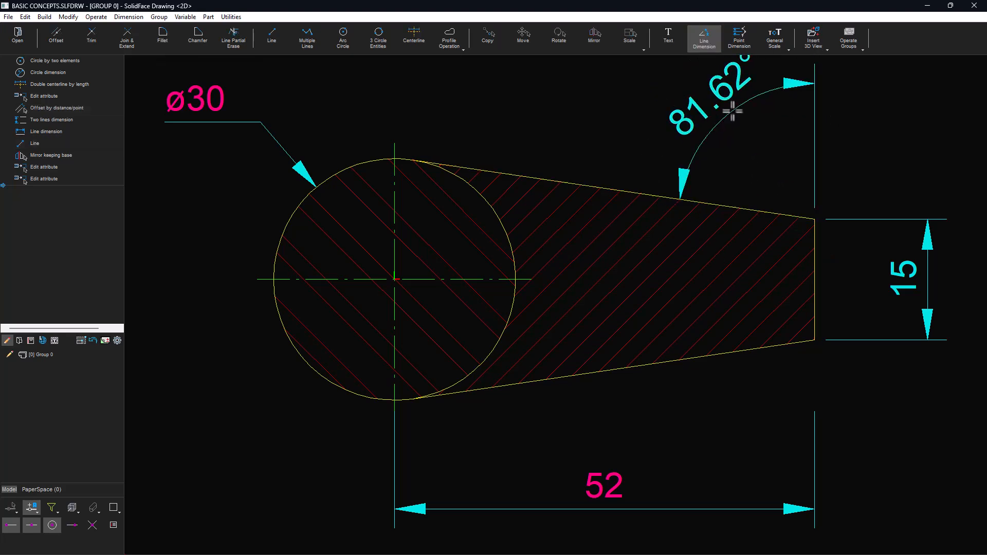
- Set the general text and dimension scale to 2
{"action": "left_click", "coordinate": [773, 36]}
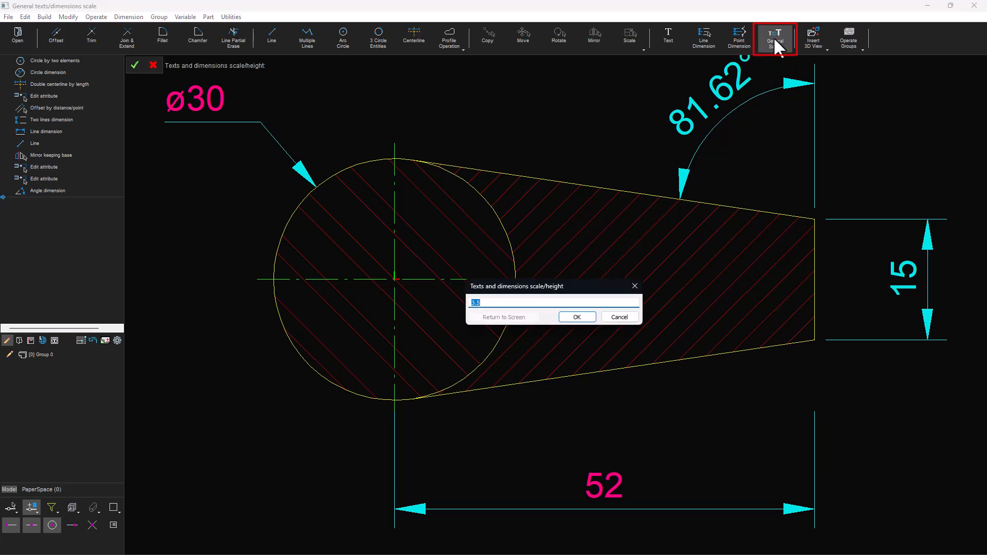
{"action": "type", "text": "2"}
{"action": "left_click", "coordinate": [578, 317]}
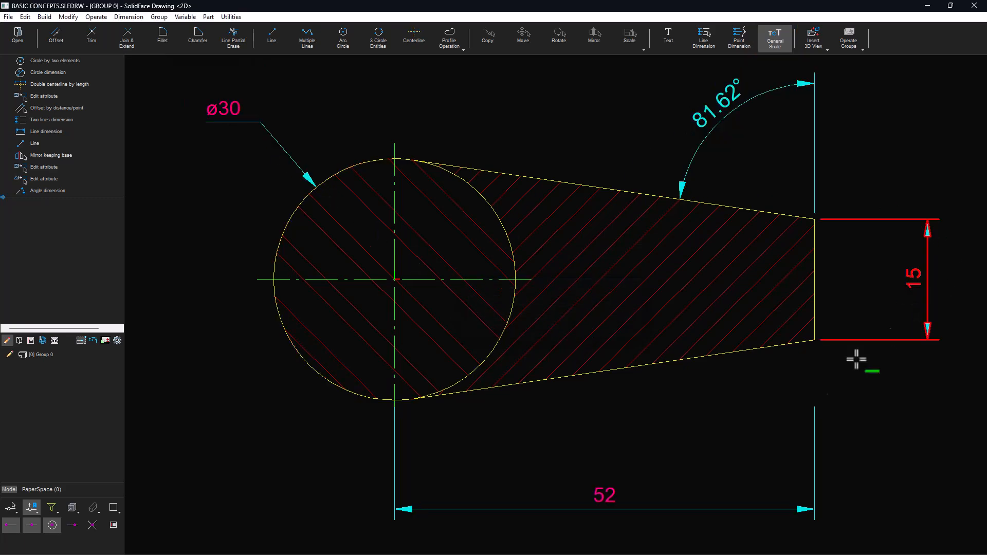
{"action": "mouse_move", "coordinate": [685, 543]}
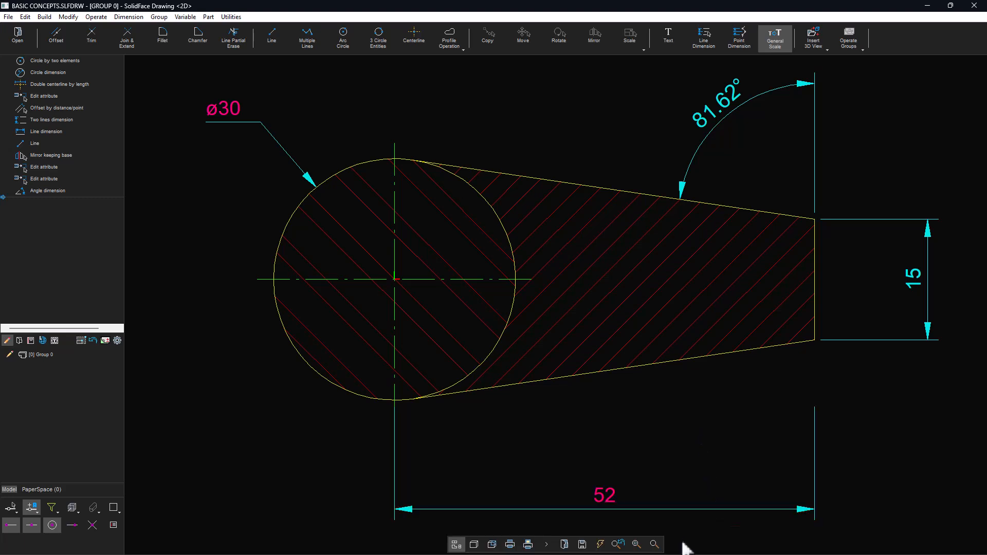
- Configure the dimension settings to use a comma decimal separator and horizontal dimension text
{"action": "left_click", "coordinate": [654, 538]}
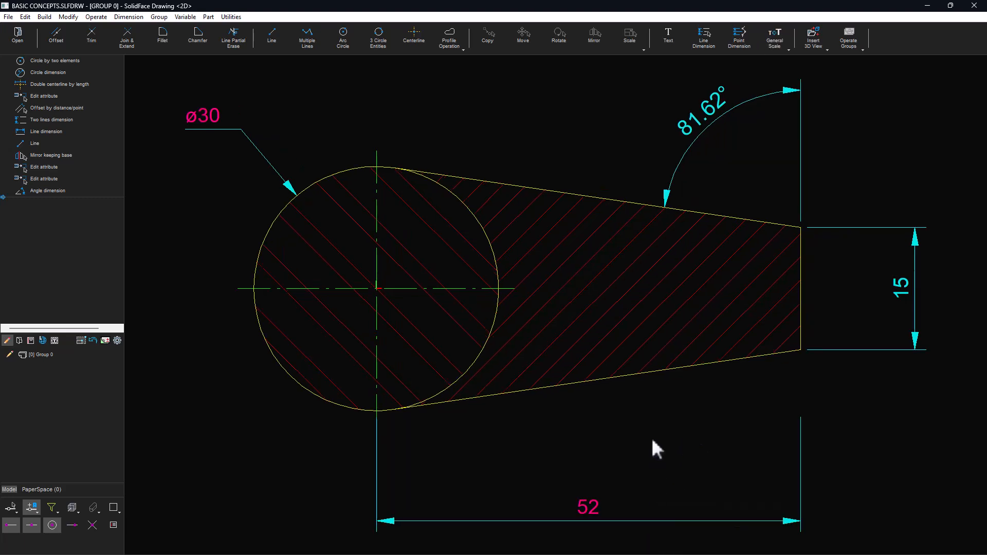
{"action": "left_click", "coordinate": [117, 340]}
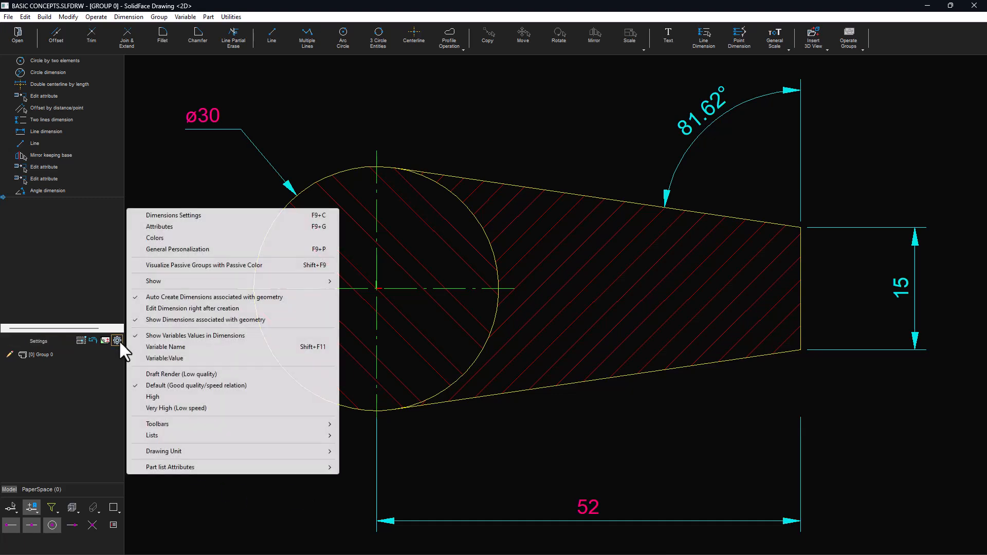
{"action": "left_click", "coordinate": [194, 215]}
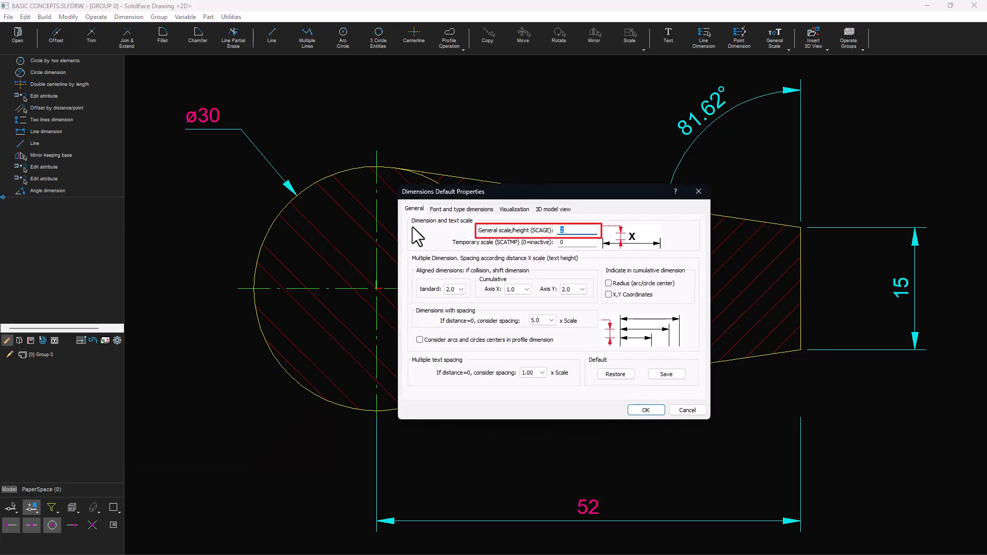
{"action": "left_click", "coordinate": [571, 228]}
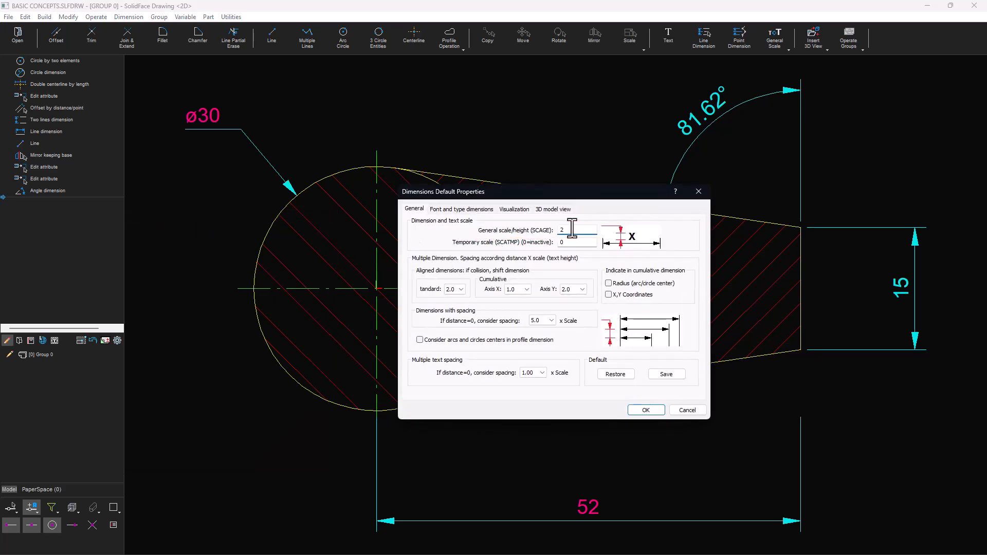
{"action": "left_click", "coordinate": [461, 209]}
{"action": "left_click", "coordinate": [514, 209]}
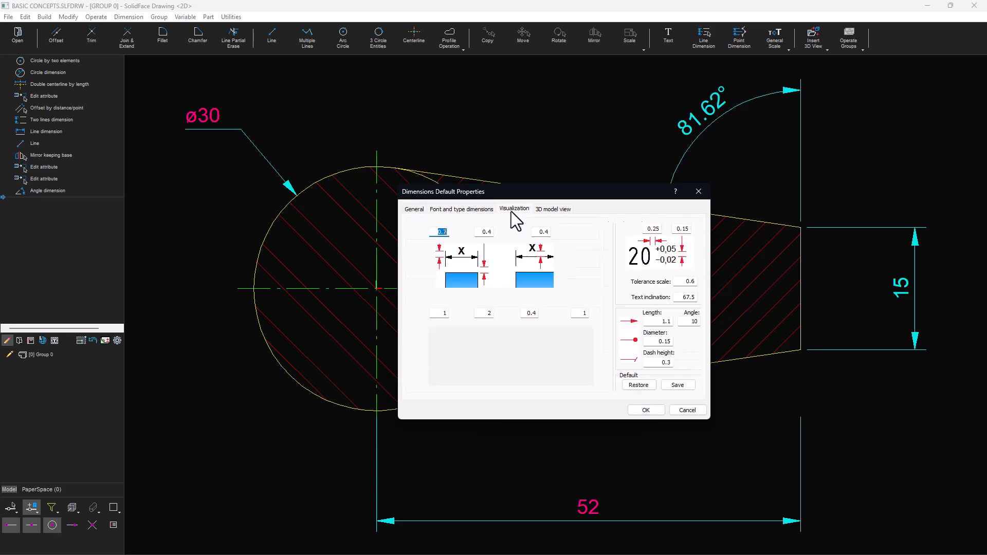
{"action": "left_click", "coordinate": [546, 209]}
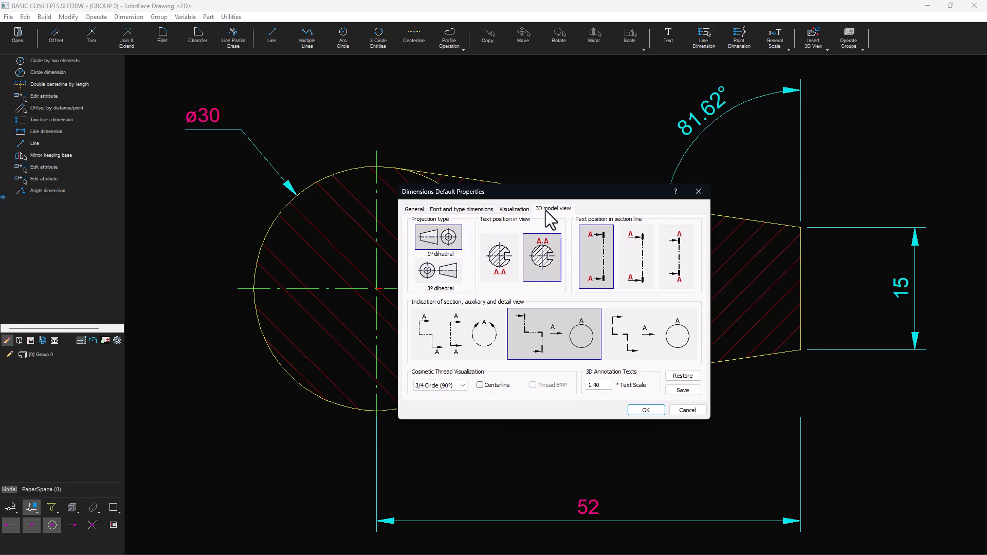
{"action": "left_click", "coordinate": [476, 220]}
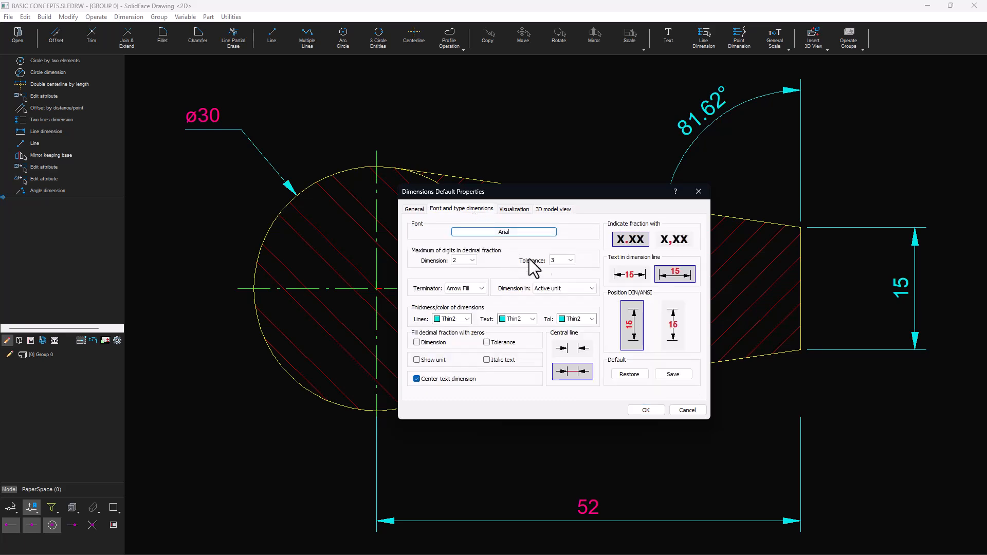
{"action": "left_click", "coordinate": [673, 240]}
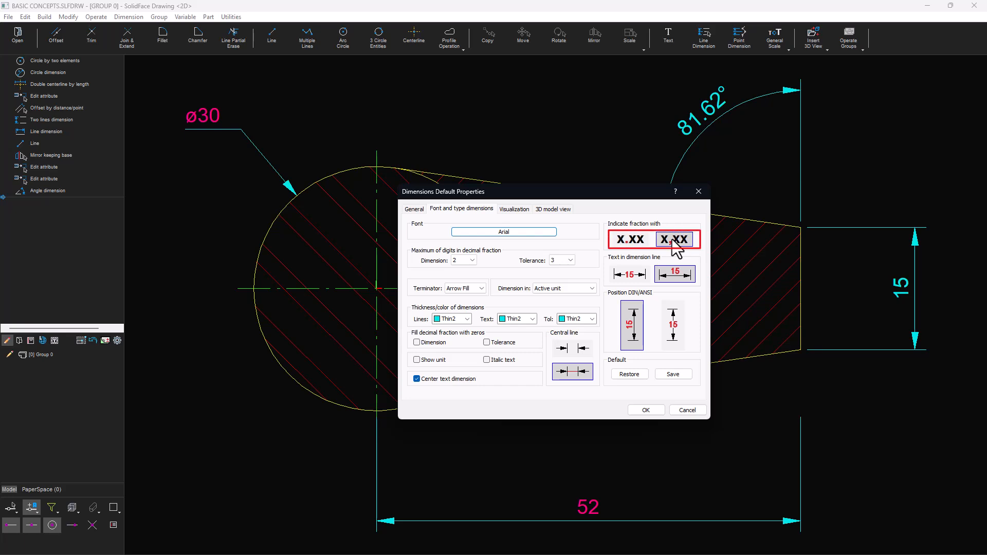
{"action": "left_click", "coordinate": [679, 329]}
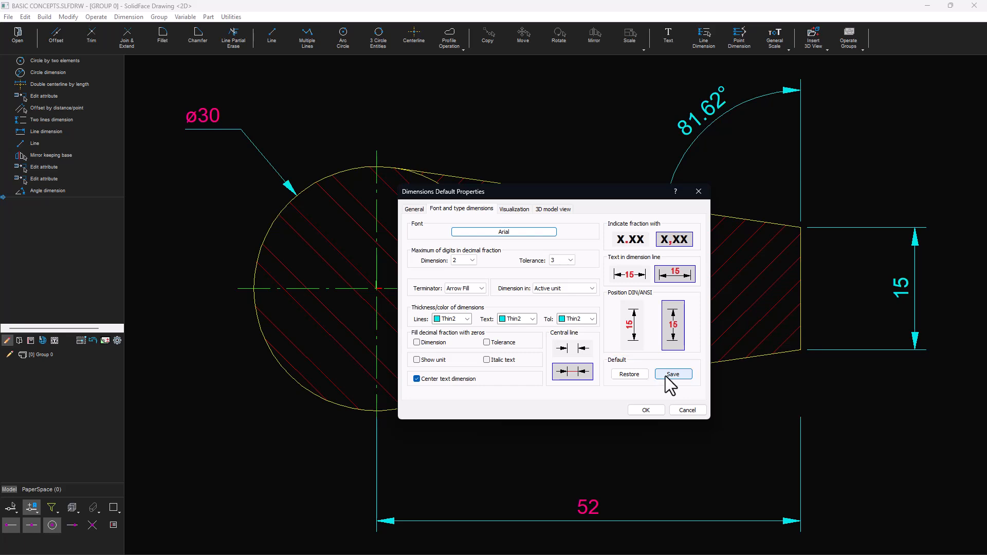
{"action": "left_click", "coordinate": [645, 413]}
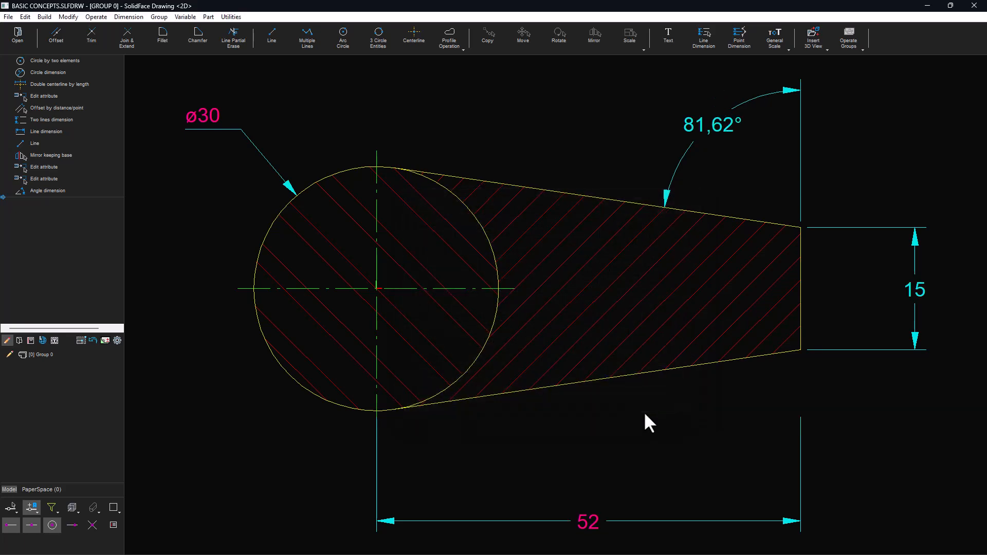
- Insert the text "TEXT" above the lever profile
{"action": "left_click", "coordinate": [668, 44]}
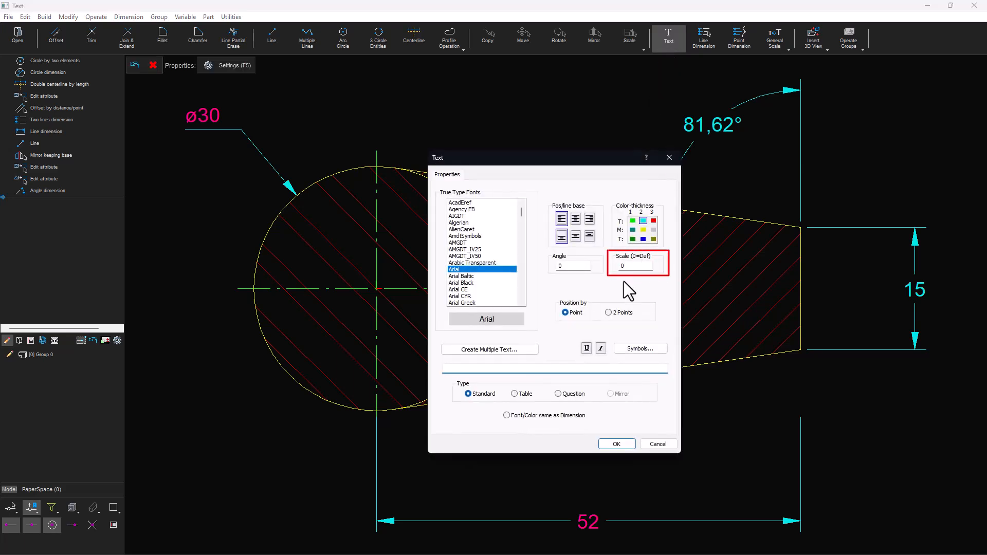
{"action": "double_click", "coordinate": [622, 265]}
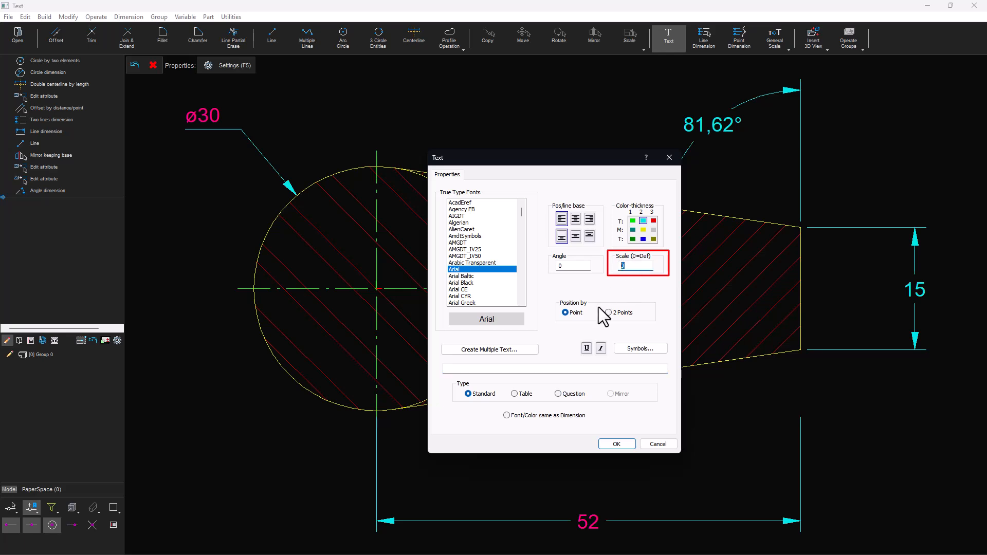
{"action": "left_click", "coordinate": [505, 367]}
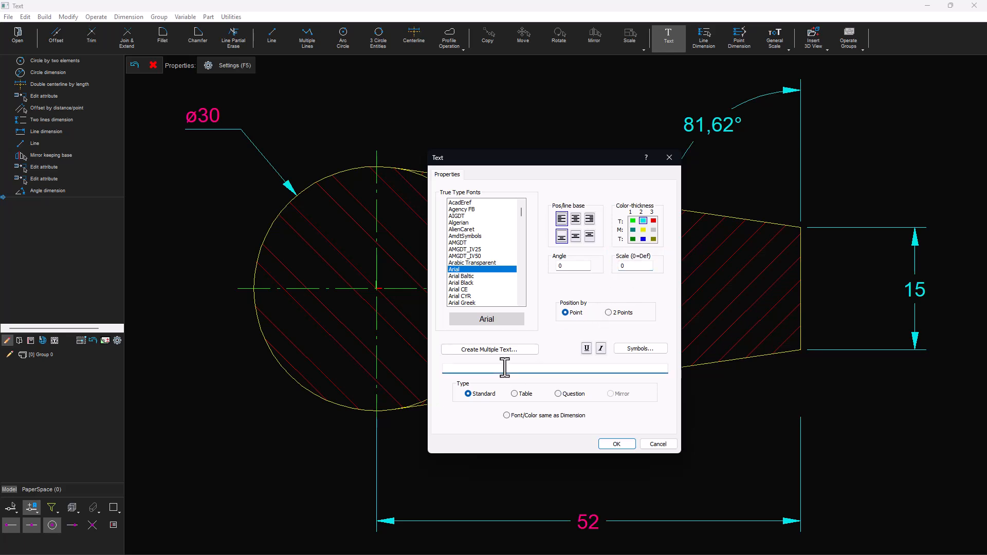
{"action": "type", "text": "TEXT"}
{"action": "left_click", "coordinate": [612, 443]}
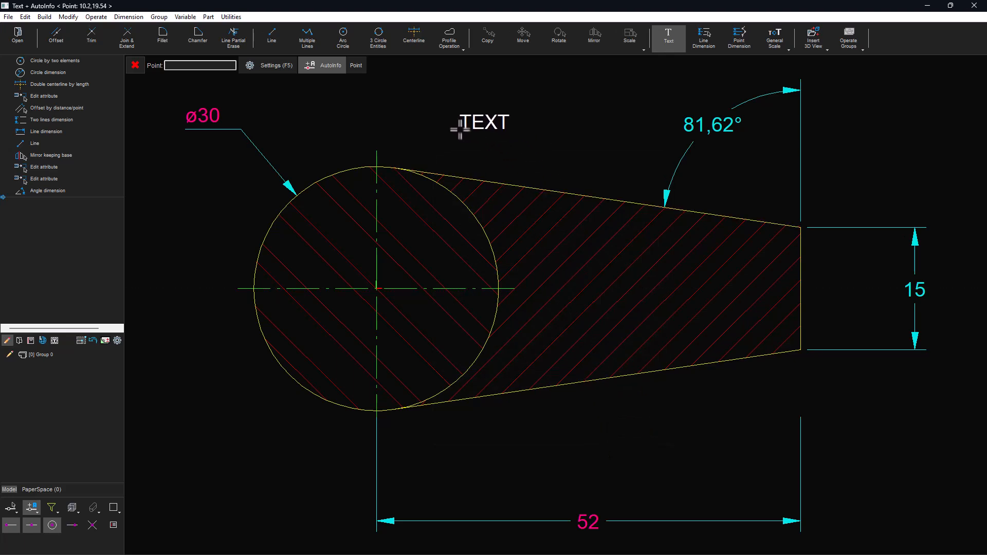
{"action": "left_click", "coordinate": [460, 129]}
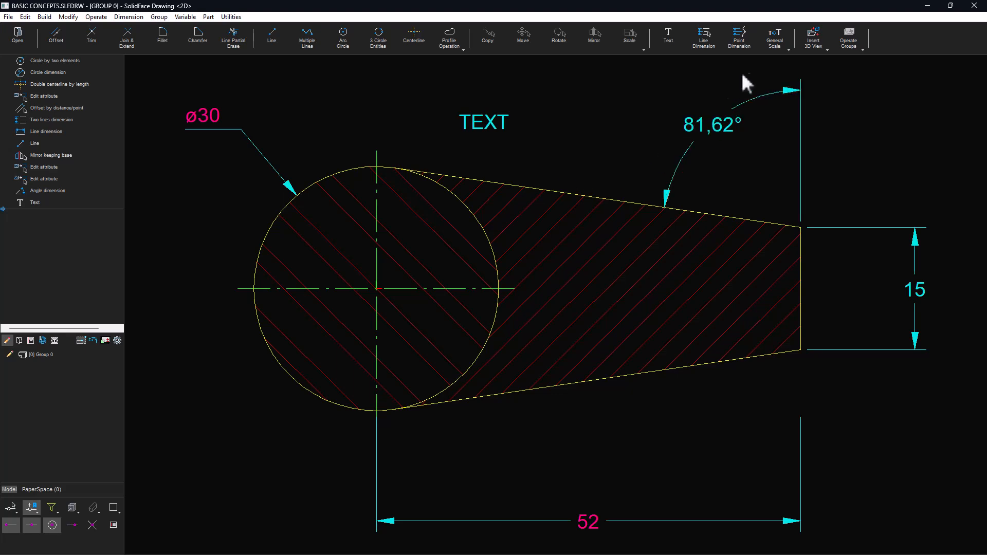
- Change the general text and dimension scale
{"action": "left_click", "coordinate": [766, 32]}
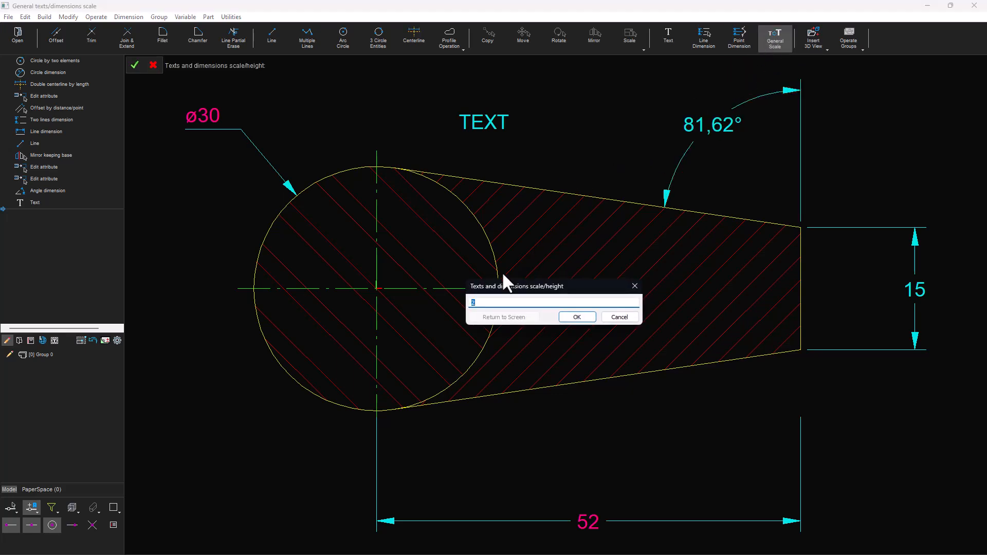
{"action": "left_click", "coordinate": [488, 302]}
{"action": "left_click", "coordinate": [577, 317]}
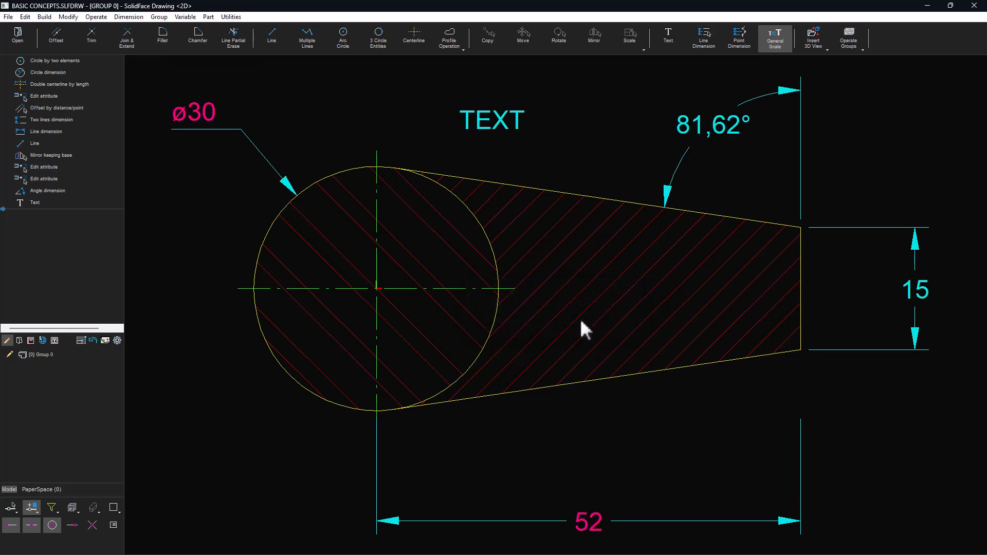
- Set the inserted text's scale to 5
{"action": "left_click", "coordinate": [507, 120]}
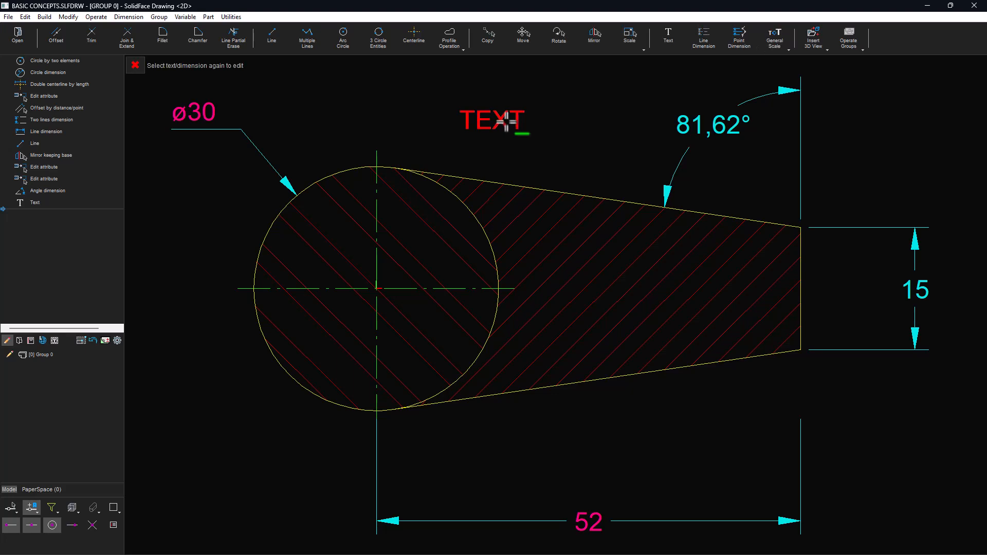
{"action": "left_click", "coordinate": [507, 121]}
{"action": "double_click", "coordinate": [628, 266]}
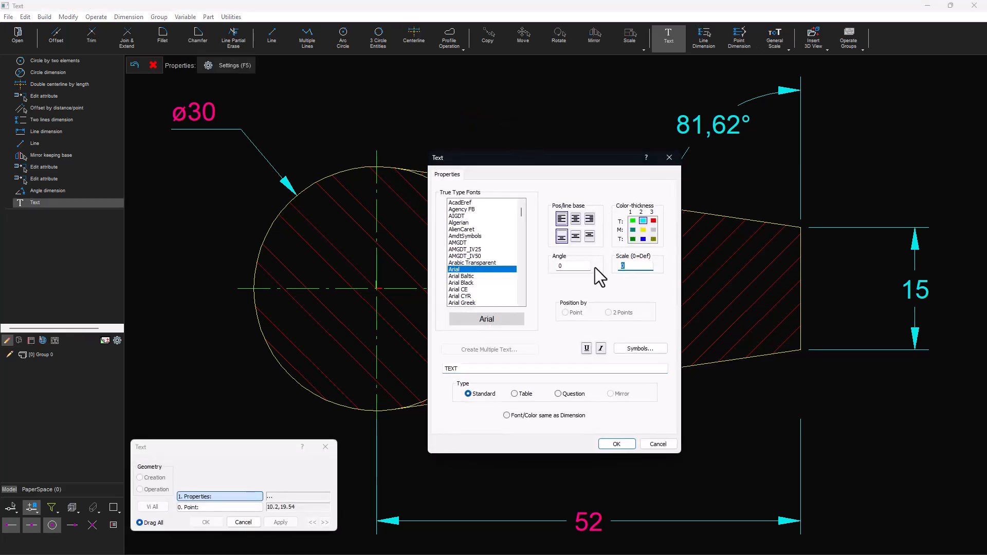
{"action": "type", "text": "5"}
{"action": "left_click", "coordinate": [616, 443]}
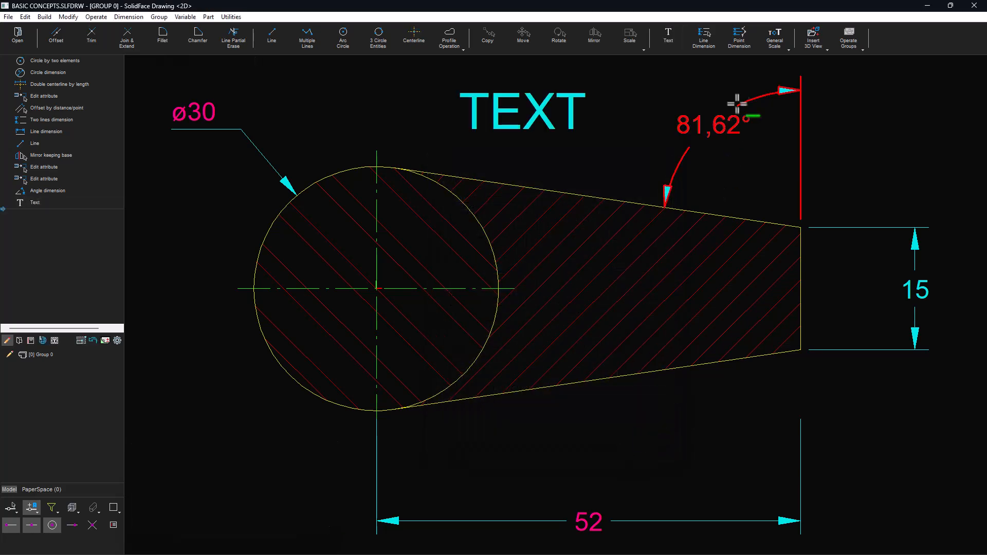
- Restore the general text and dimension scale
{"action": "left_click", "coordinate": [774, 41]}
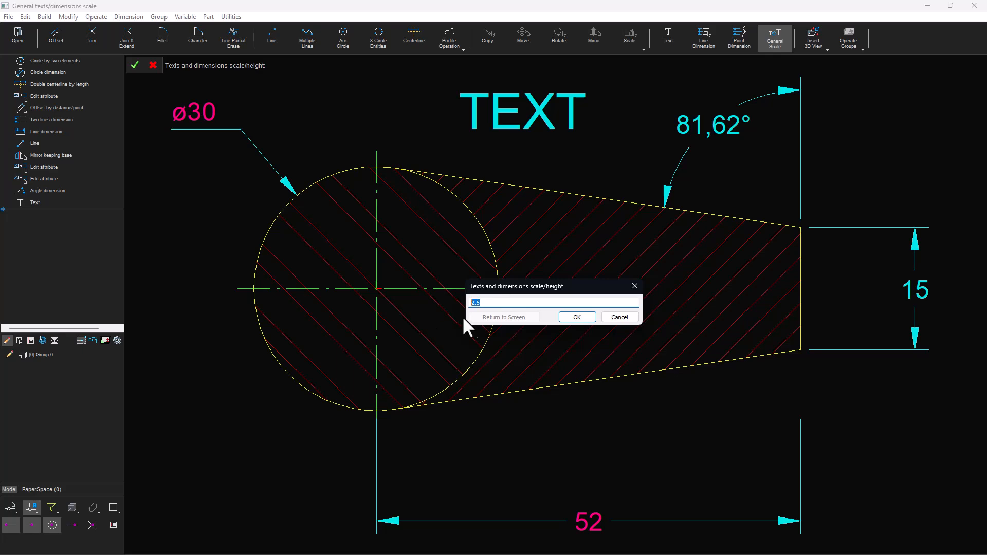
{"action": "left_click", "coordinate": [589, 317]}
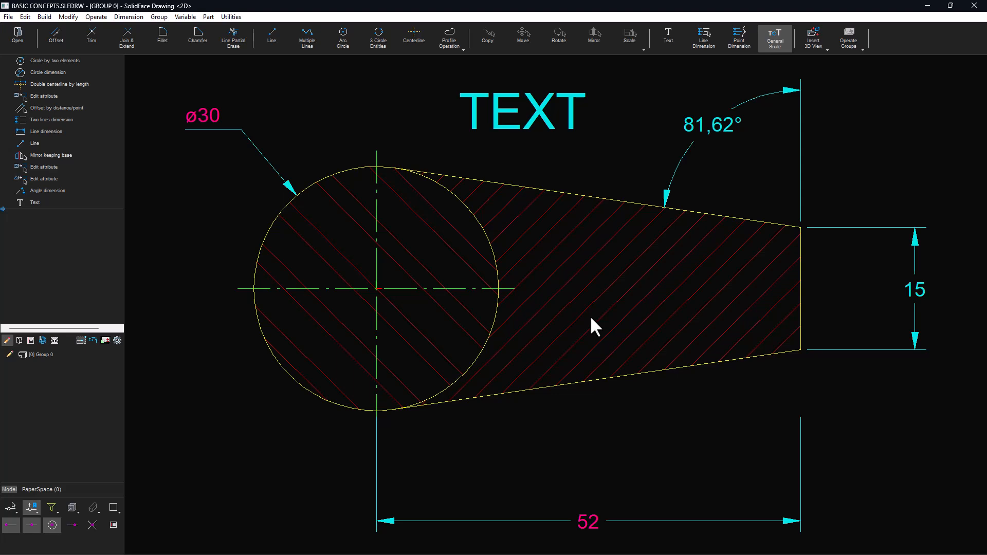
- Replace the circle's radius in its construction history with a new variable RADIUS set to 16
{"action": "double_click", "coordinate": [75, 59]}
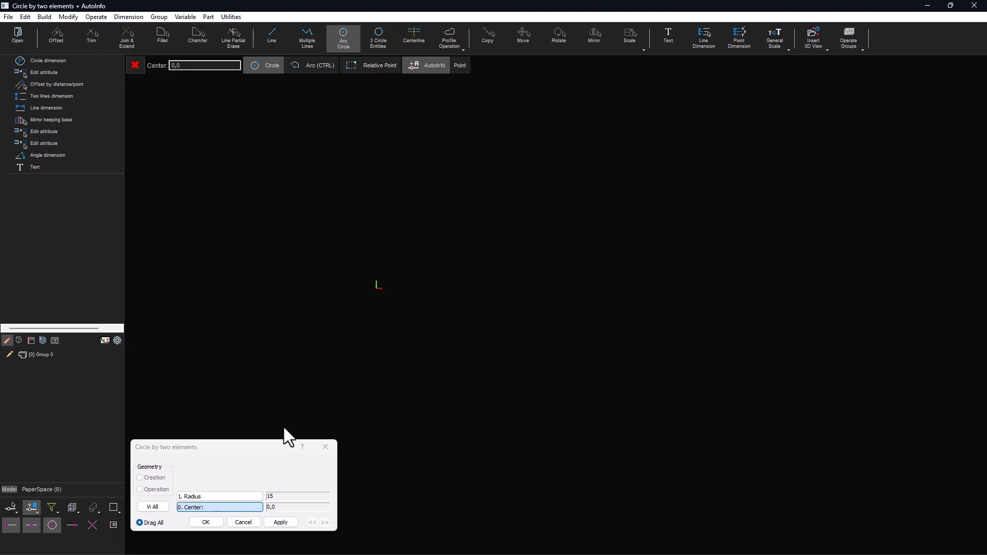
{"action": "left_click", "coordinate": [257, 497]}
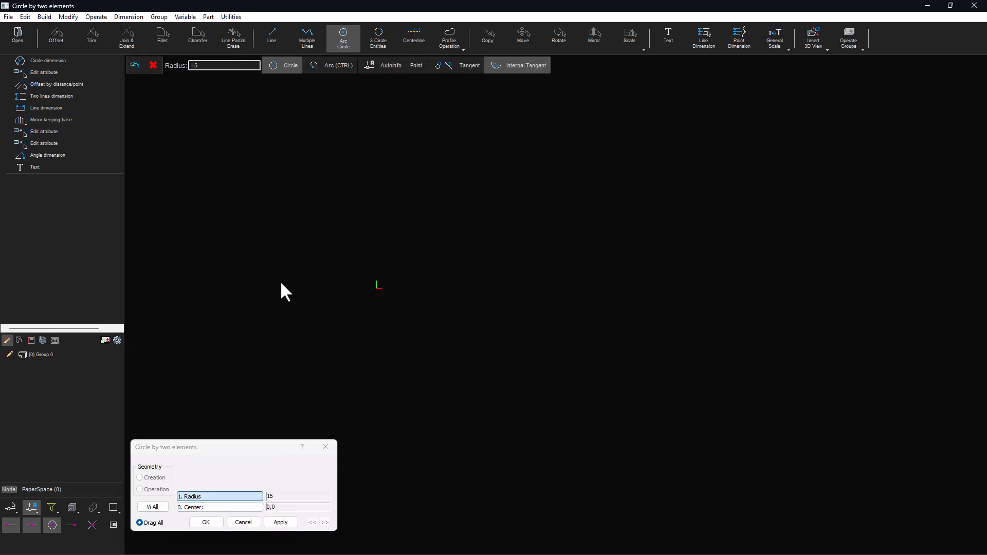
{"action": "left_click_drag", "start_coordinate": [212, 66], "coordinate": [188, 67]}
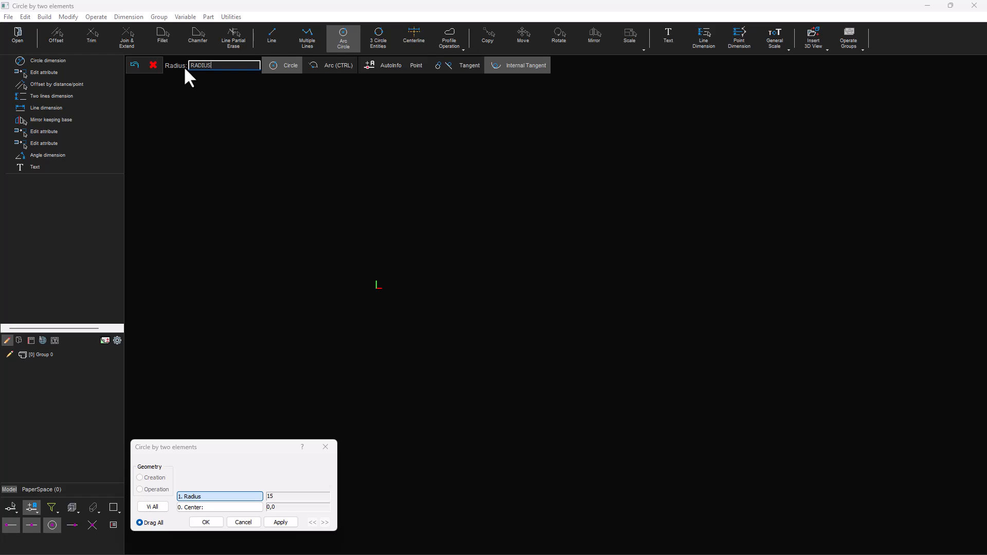
{"action": "key", "text": "Return"}
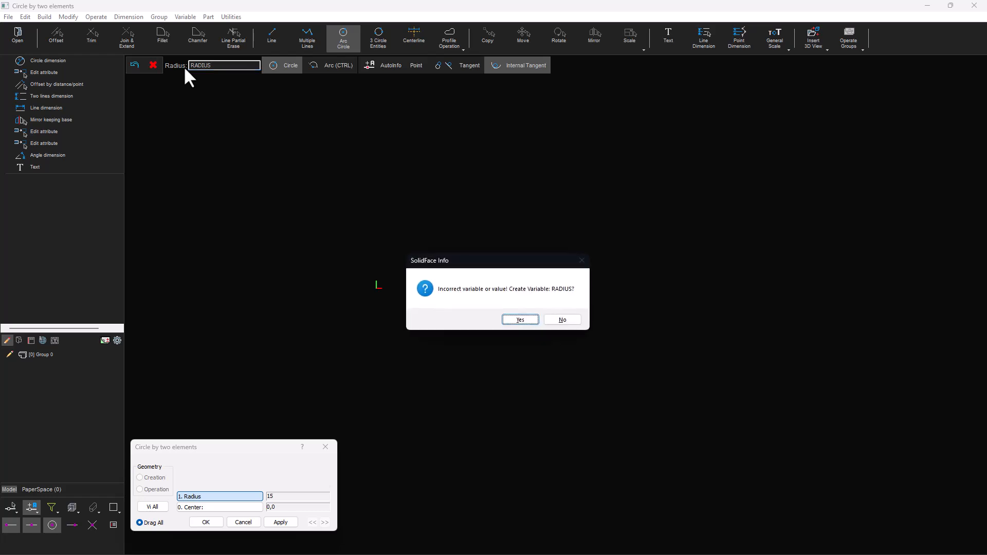
{"action": "left_click", "coordinate": [520, 320]}
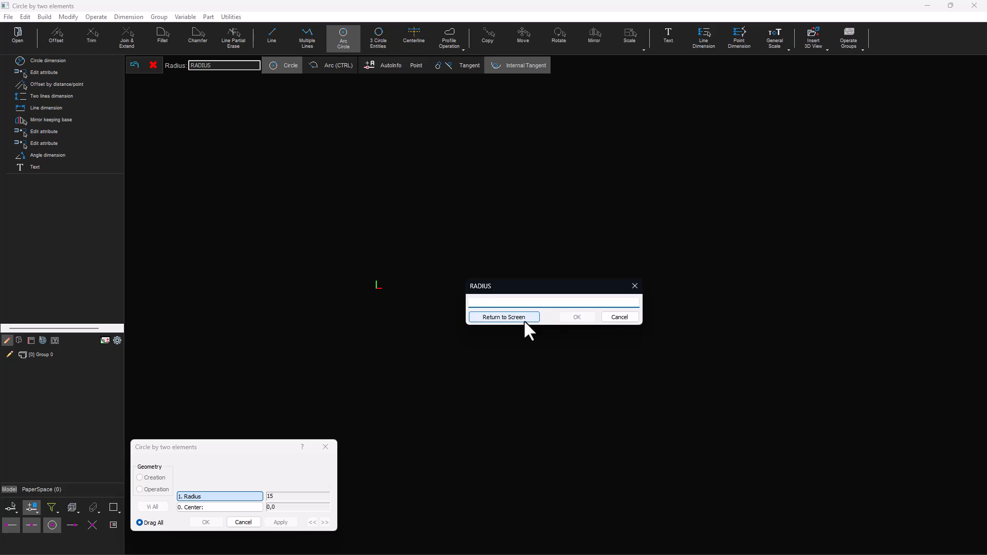
{"action": "type", "text": "16"}
{"action": "left_click", "coordinate": [576, 317]}
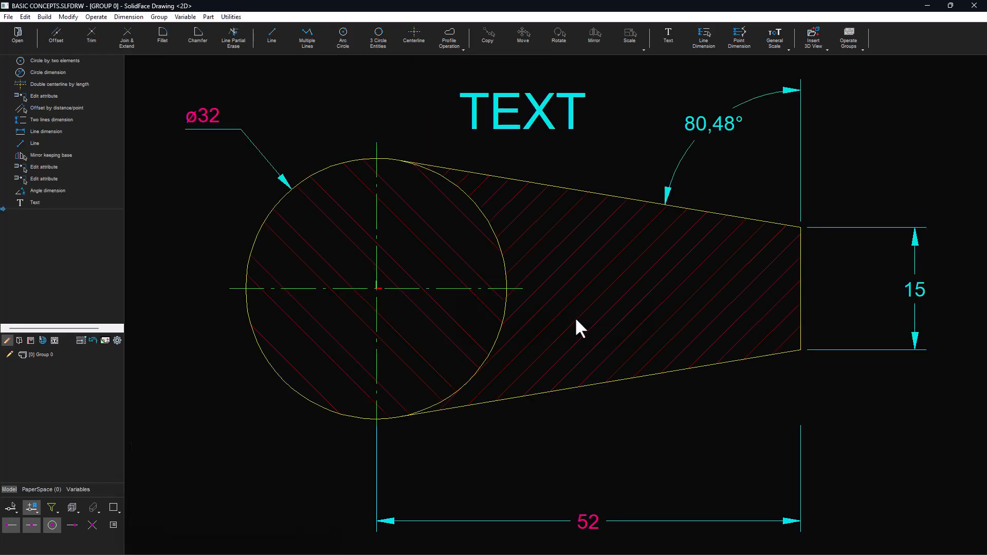
- Change the RADIUS variable's value to 16.5 in the variables list
{"action": "left_click", "coordinate": [76, 488]}
{"action": "left_click", "coordinate": [45, 355]}
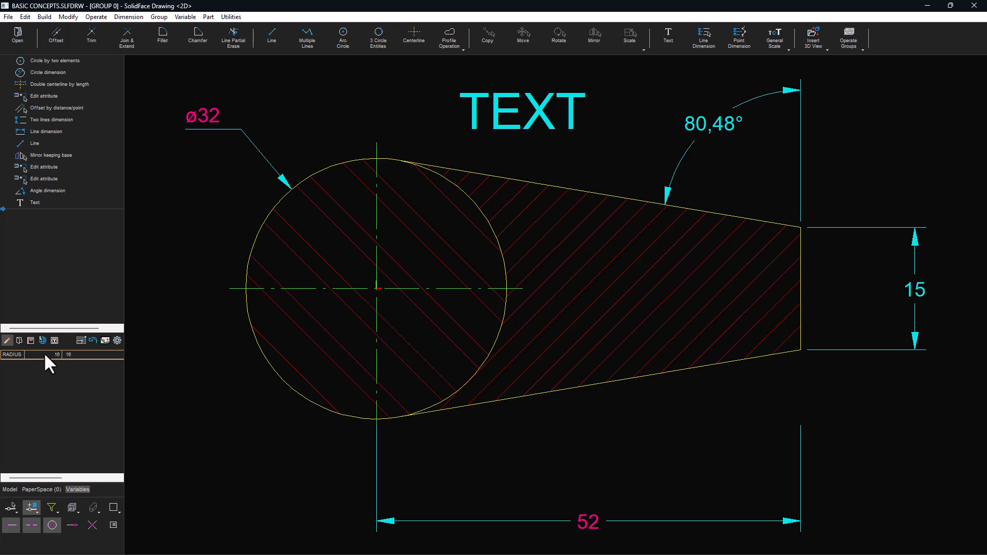
{"action": "double_click", "coordinate": [41, 353]}
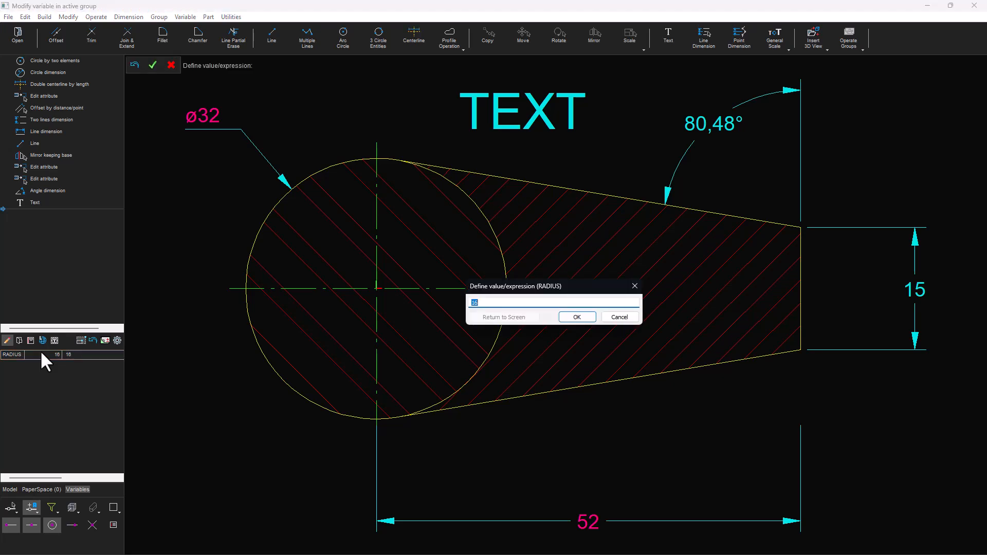
{"action": "type", "text": "16.5"}
{"action": "left_click", "coordinate": [578, 316]}
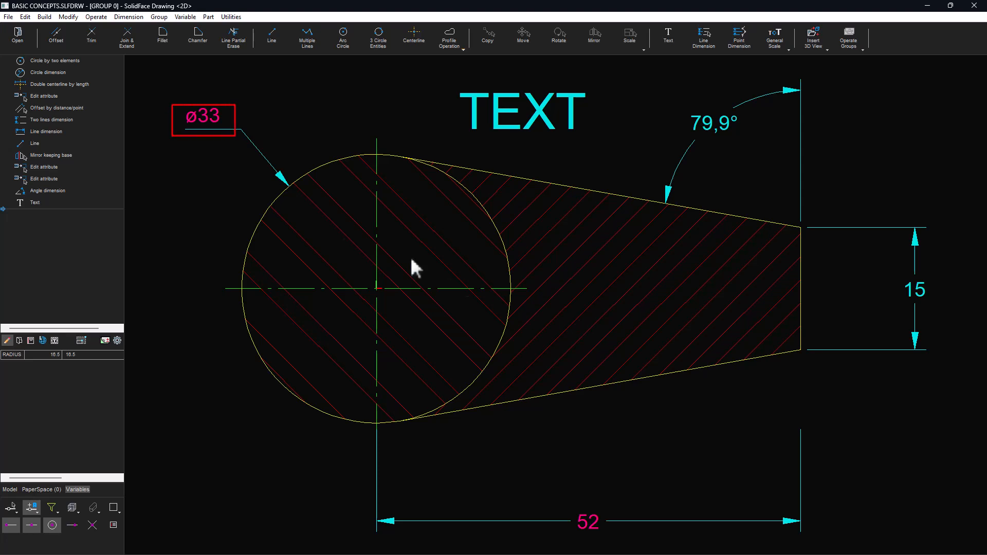
- Set the diameter dimension's text option to Variable with the expression 2*RADIUS
{"action": "double_click", "coordinate": [201, 116]}
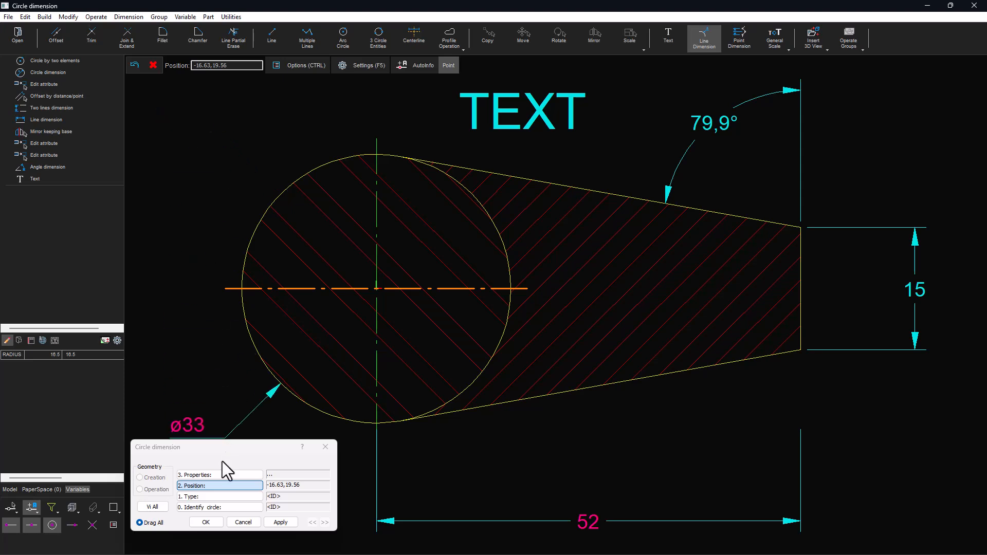
{"action": "left_click", "coordinate": [220, 475]}
{"action": "left_click", "coordinate": [528, 327]}
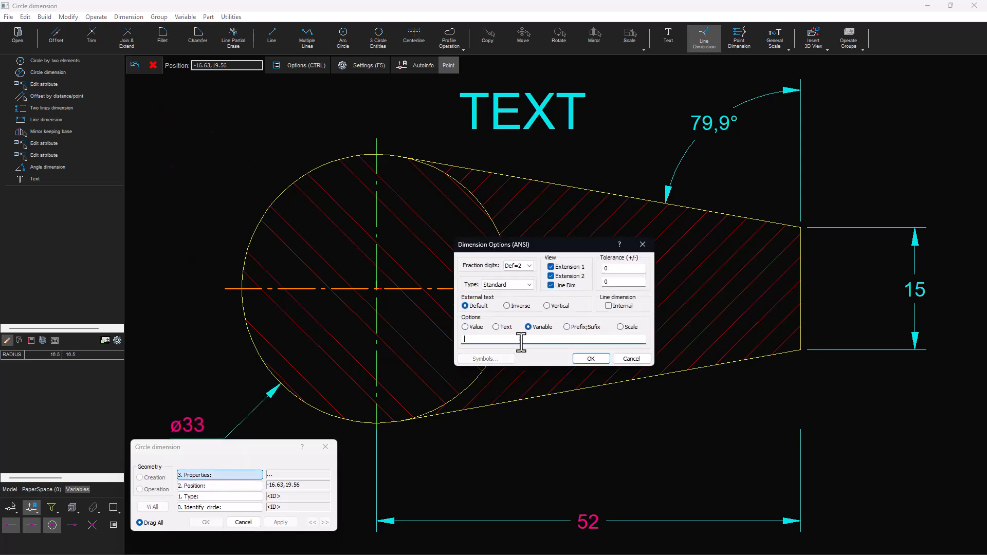
{"action": "type", "text": "(2*RADIUS"}
{"action": "left_click", "coordinate": [591, 358]}
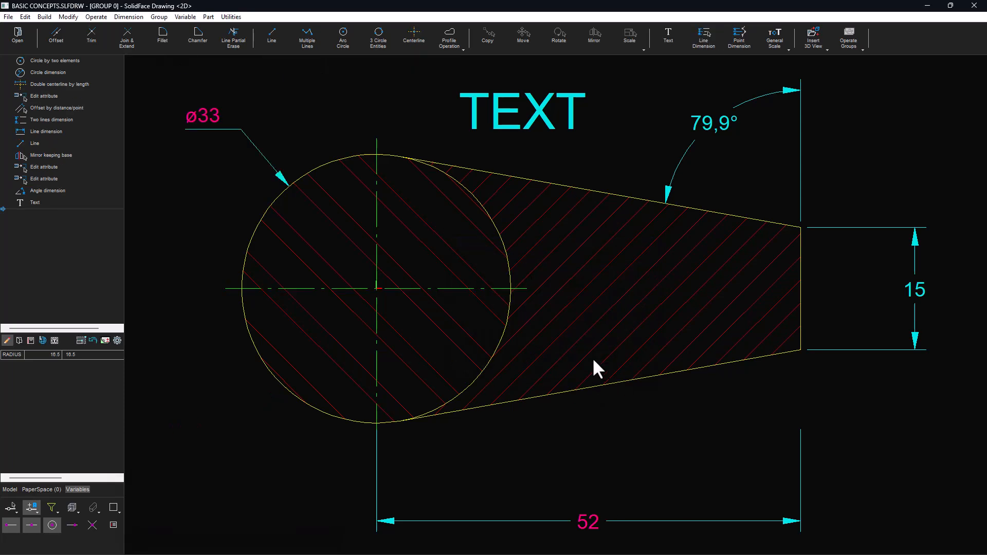
- Switch the dimension display to show variable names instead of values
{"action": "left_click", "coordinate": [117, 340]}
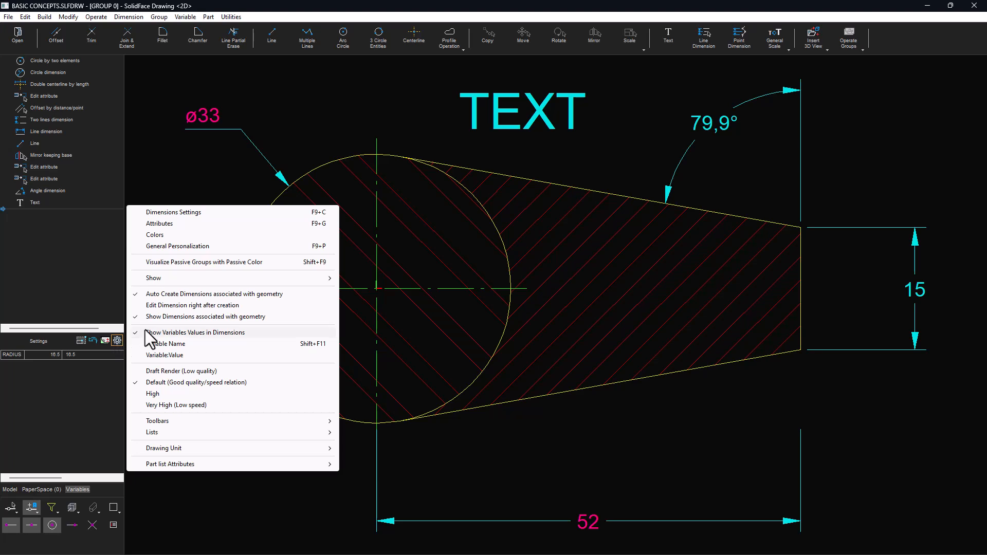
{"action": "left_click", "coordinate": [174, 344]}
{"action": "mouse_move", "coordinate": [590, 520]}
{"action": "left_click", "coordinate": [653, 544]}
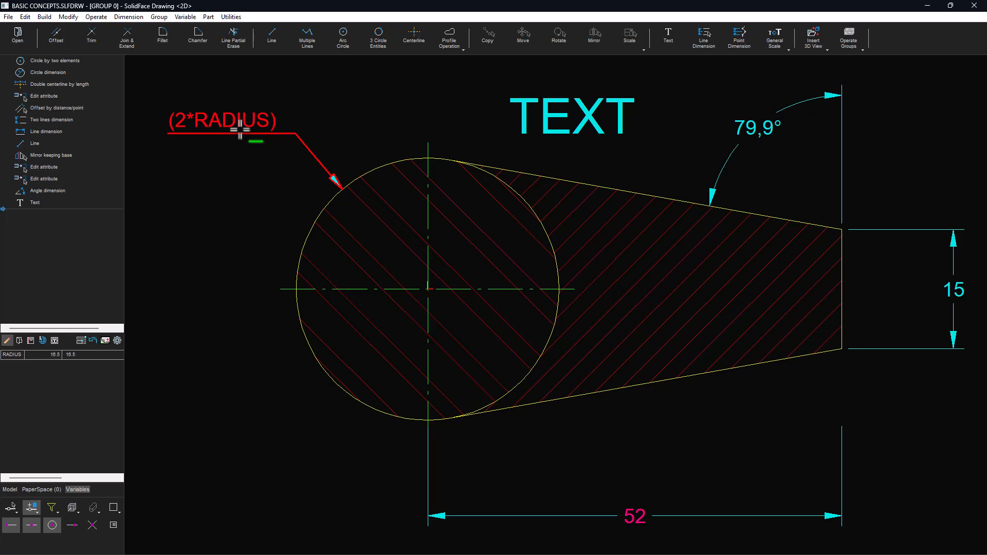
{"action": "mouse_move", "coordinate": [590, 540]}
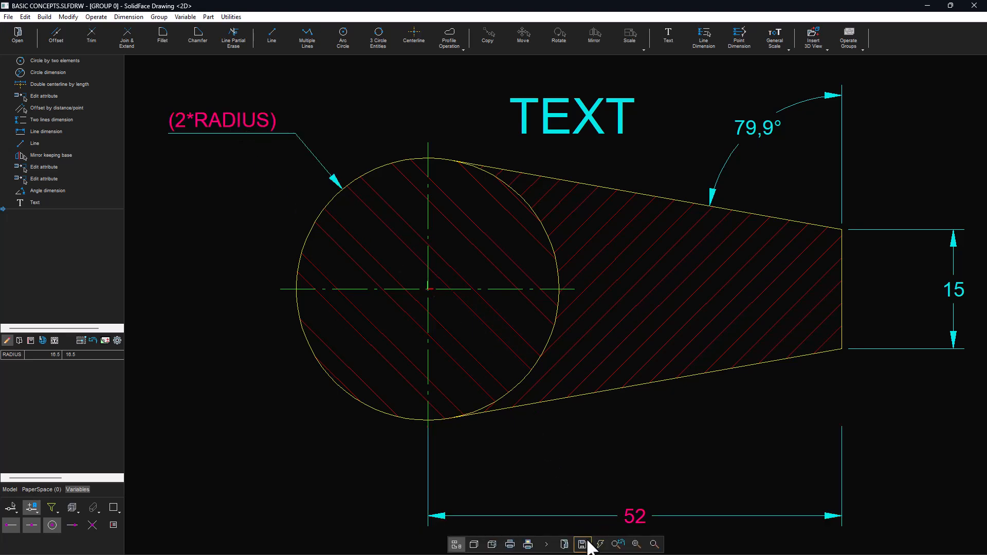
{"action": "left_click", "coordinate": [645, 544]}
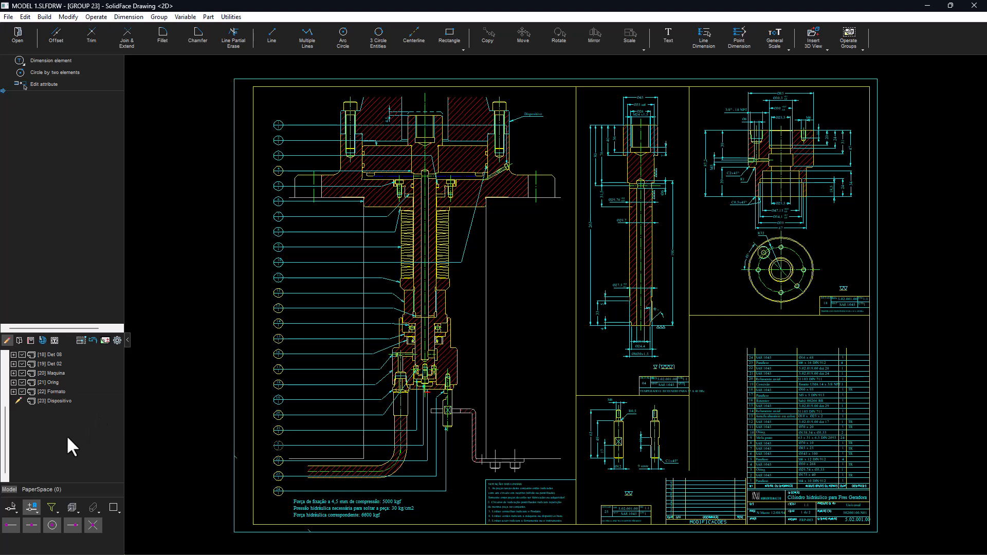
{"action": "scroll", "coordinate": [78, 406], "scroll_direction": "up", "scroll_amount": 6}
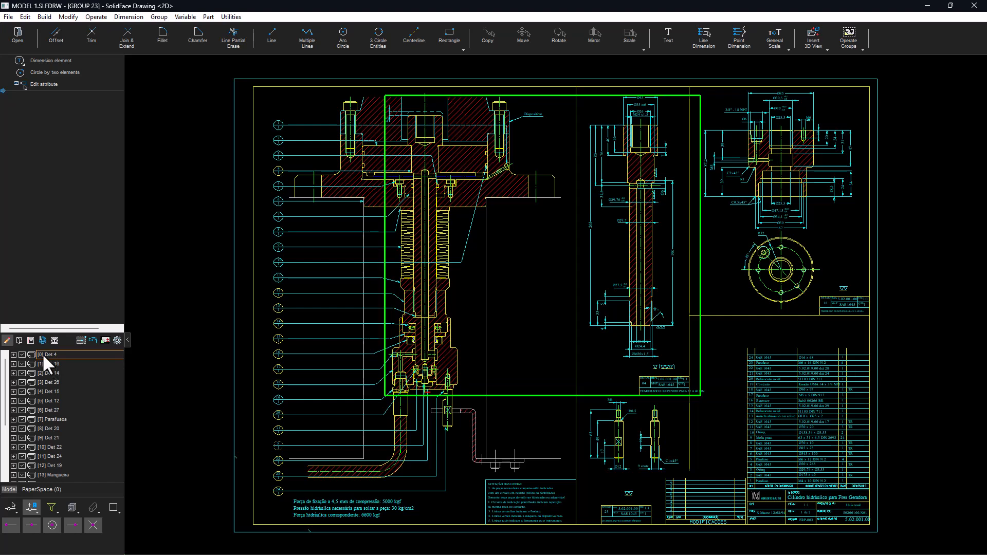
{"action": "scroll", "coordinate": [43, 360], "scroll_direction": "down", "scroll_amount": 4}
{"action": "scroll", "coordinate": [47, 368], "scroll_direction": "down", "scroll_amount": 2}
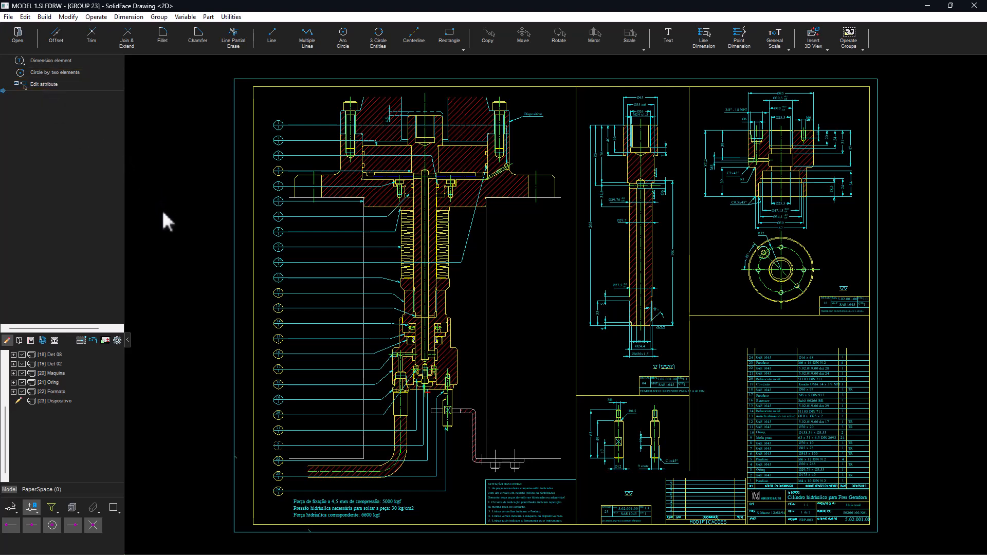
- Hide the Maquina group and then hide the selected detail groups from view
{"action": "left_click", "coordinate": [22, 364]}
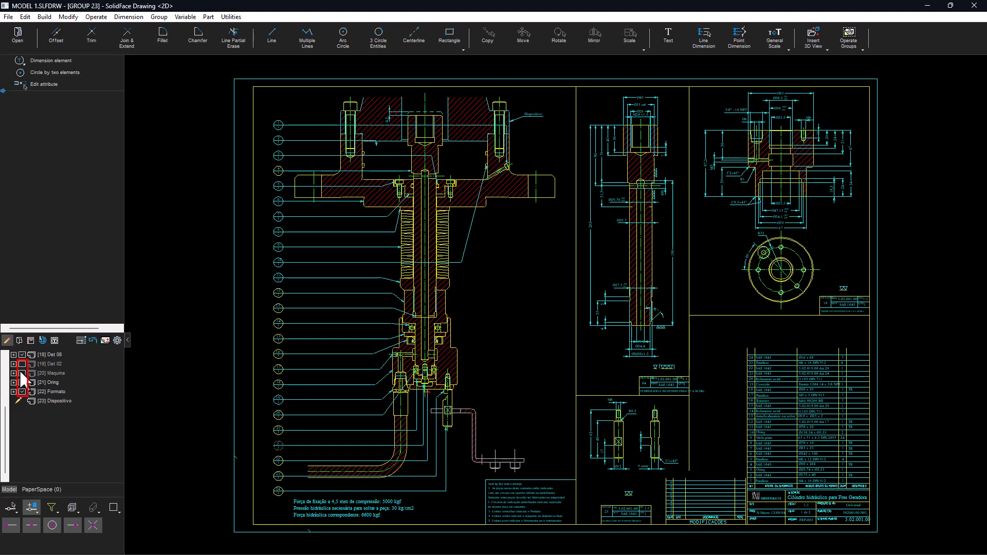
{"action": "scroll", "coordinate": [29, 372], "scroll_direction": "up", "scroll_amount": 4}
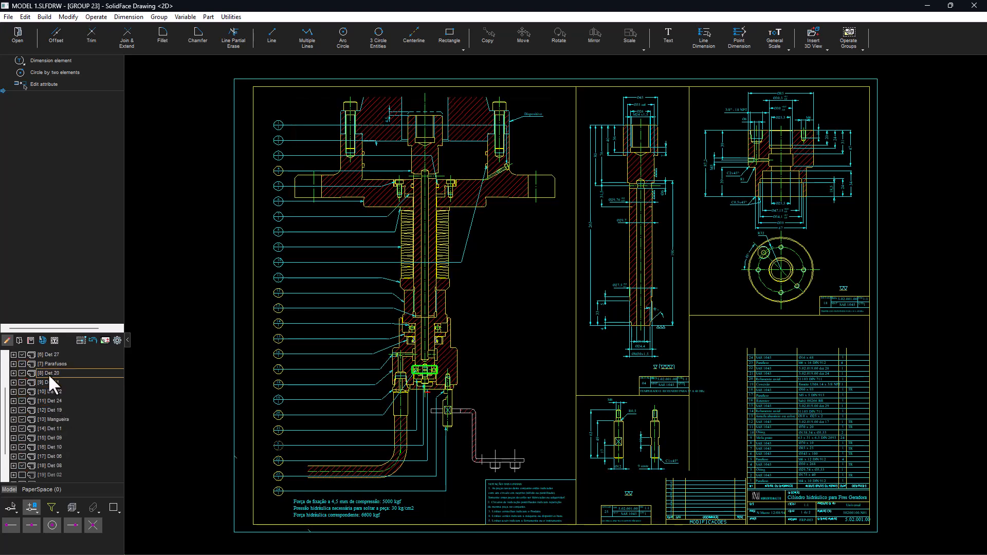
{"action": "left_click", "coordinate": [48, 364]}
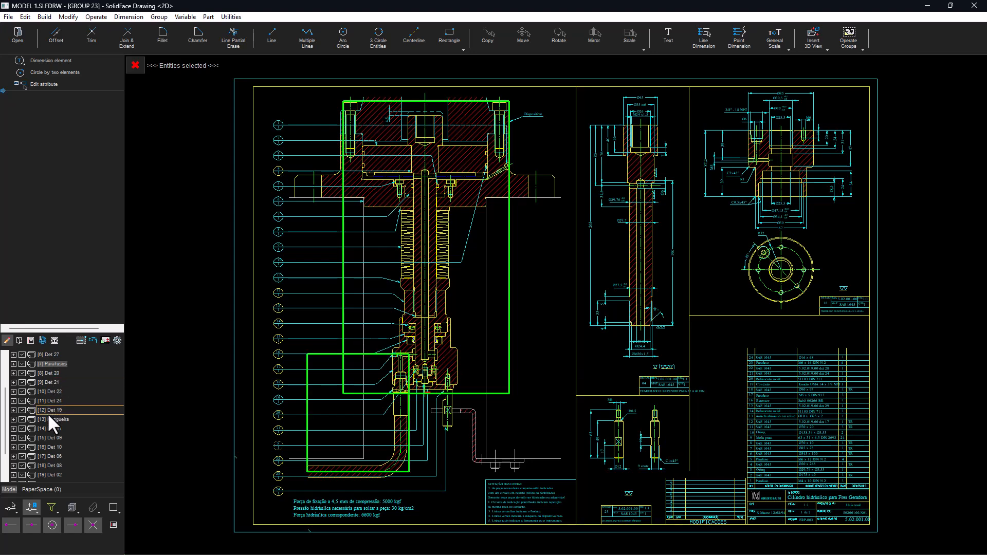
{"action": "left_click", "coordinate": [50, 428], "text": "shift"}
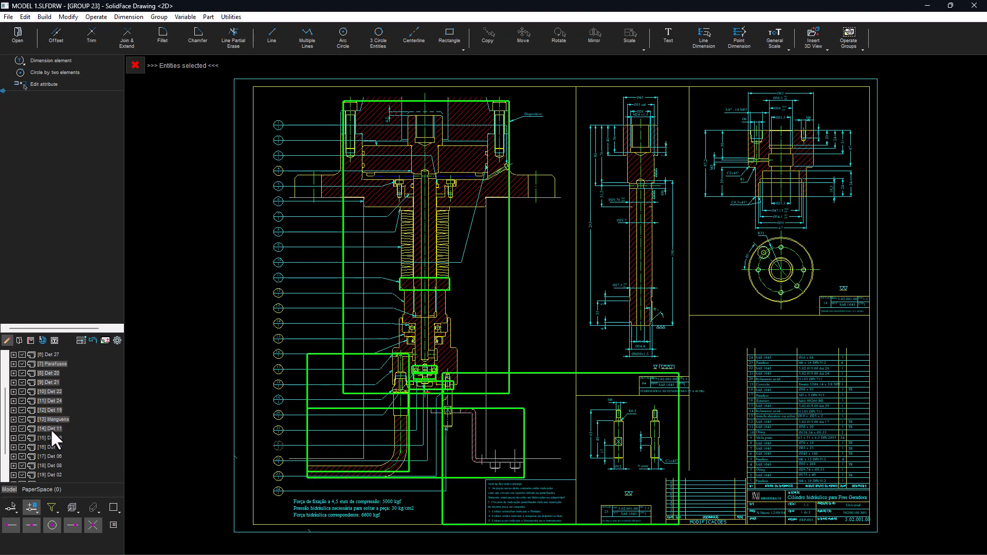
{"action": "right_click", "coordinate": [56, 406]}
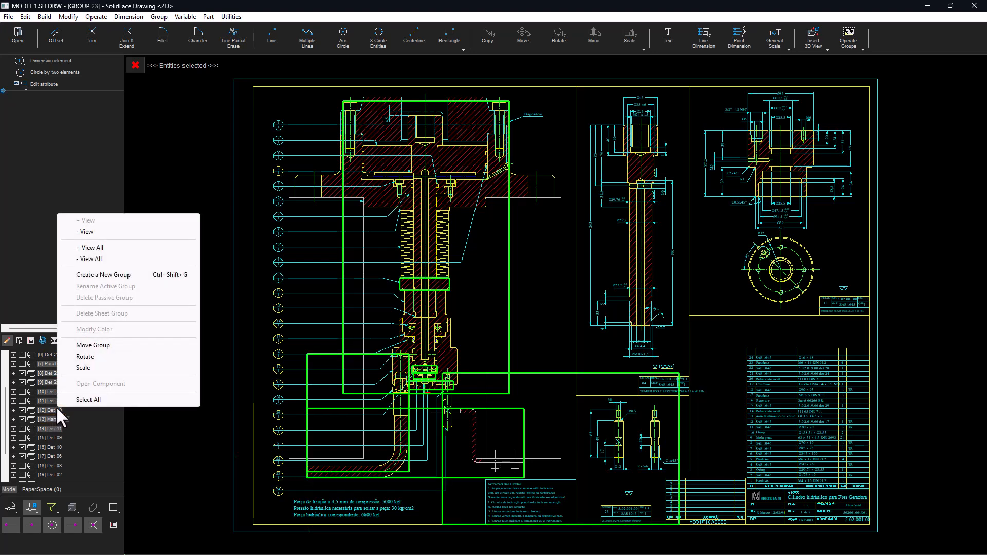
{"action": "left_click", "coordinate": [81, 234]}
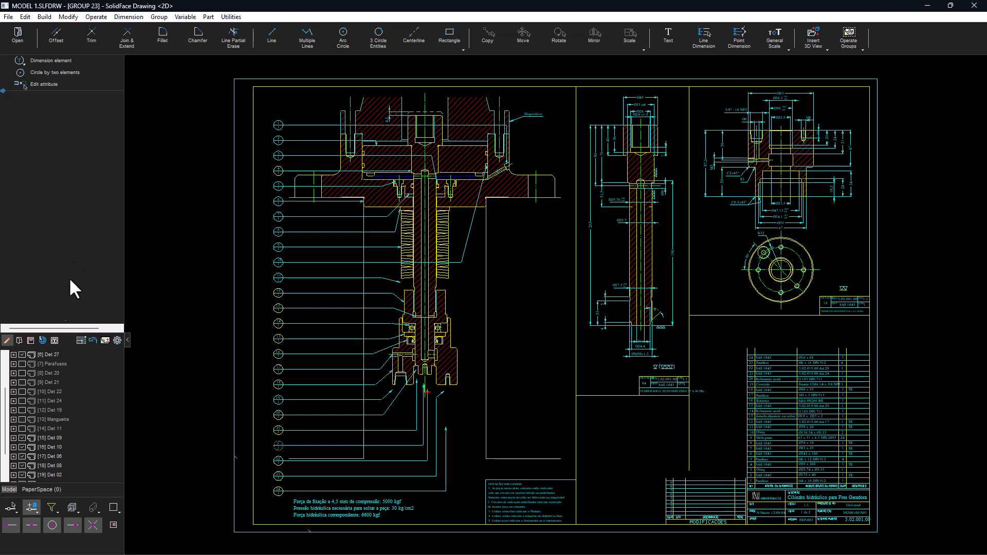
- Show all groups again and display passive groups in the passive colour
{"action": "right_click", "coordinate": [47, 385]}
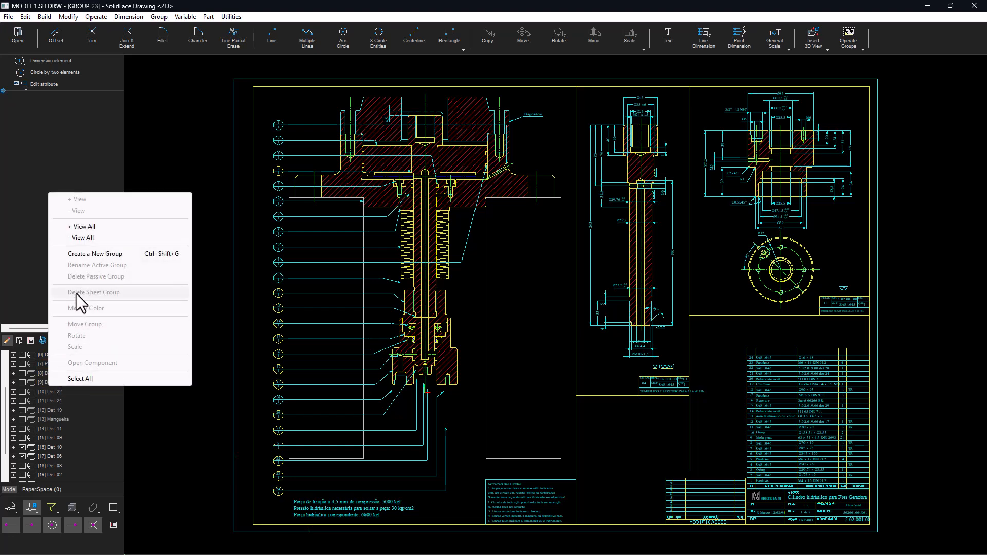
{"action": "left_click", "coordinate": [81, 227]}
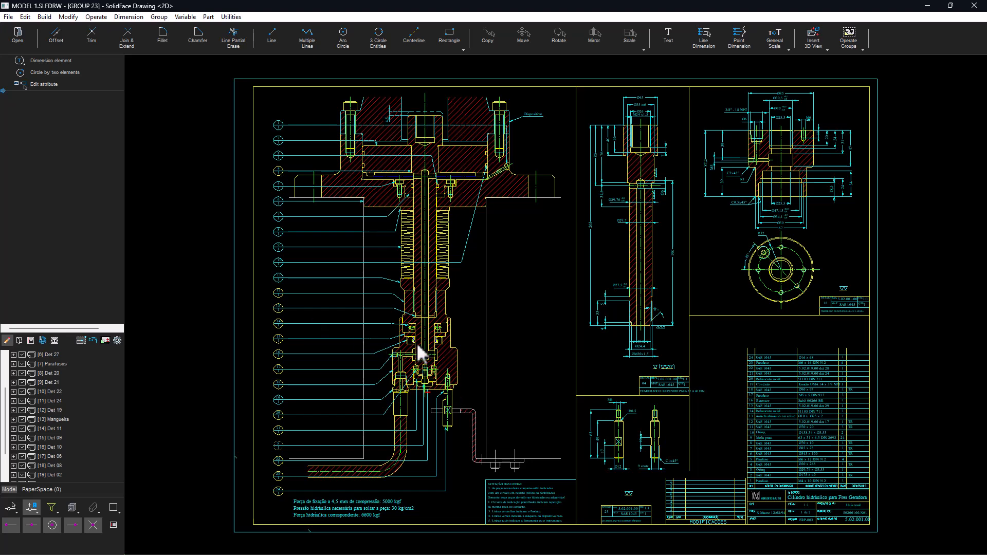
{"action": "mouse_move", "coordinate": [555, 518]}
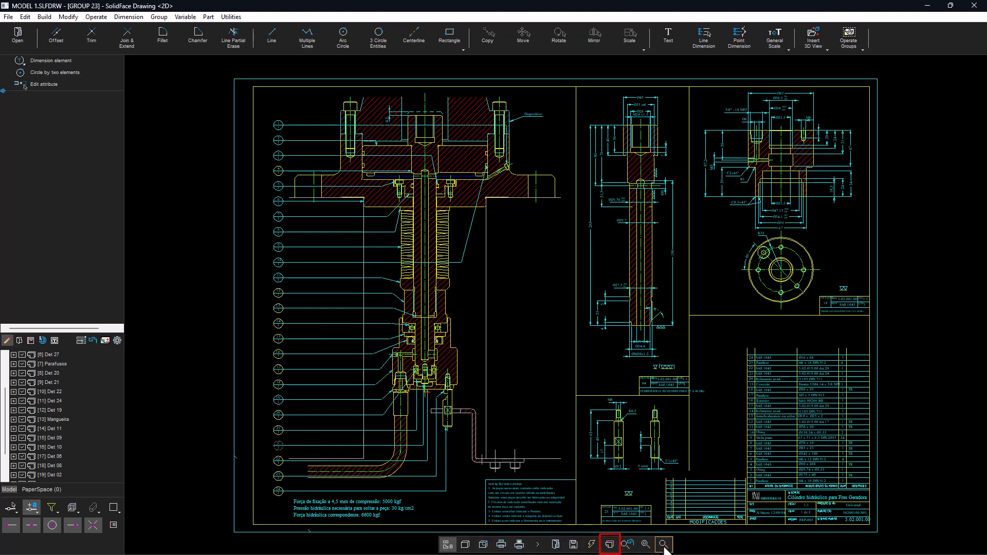
{"action": "left_click", "coordinate": [610, 547]}
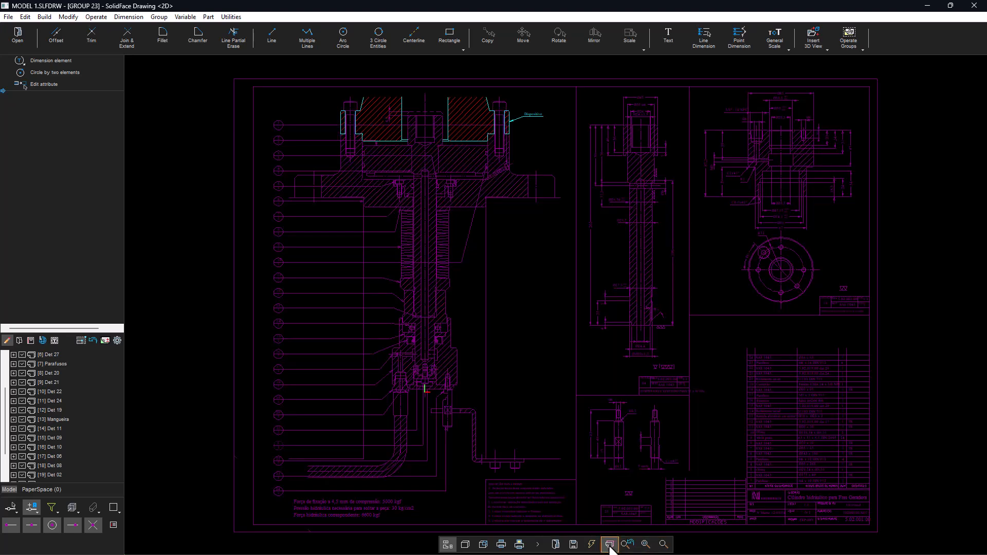
- Activate different groups by picking their geometry, ending with the shaft detail, then turn passive-group colouring off
{"action": "scroll", "coordinate": [54, 408], "scroll_direction": "down", "scroll_amount": 5}
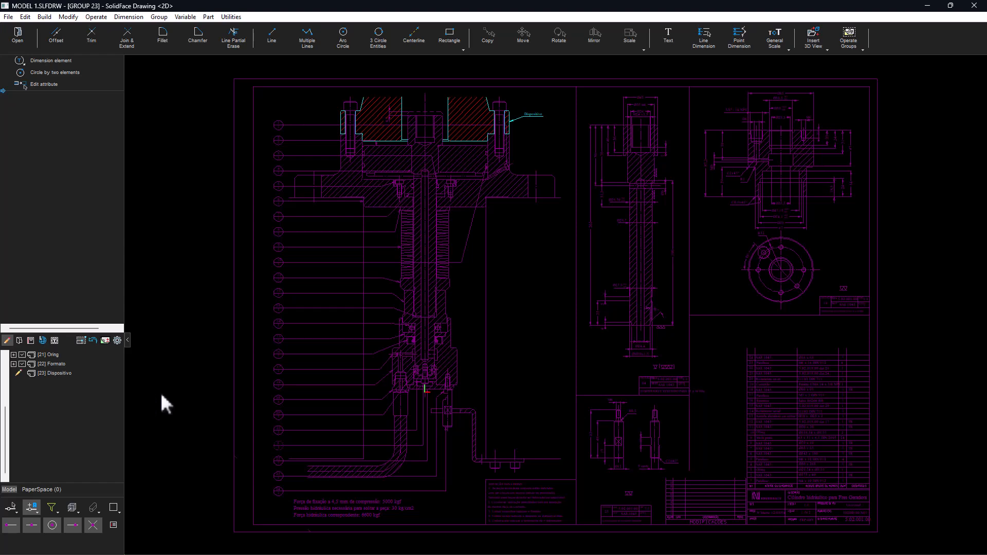
{"action": "scroll", "coordinate": [63, 416], "scroll_direction": "up", "scroll_amount": 3}
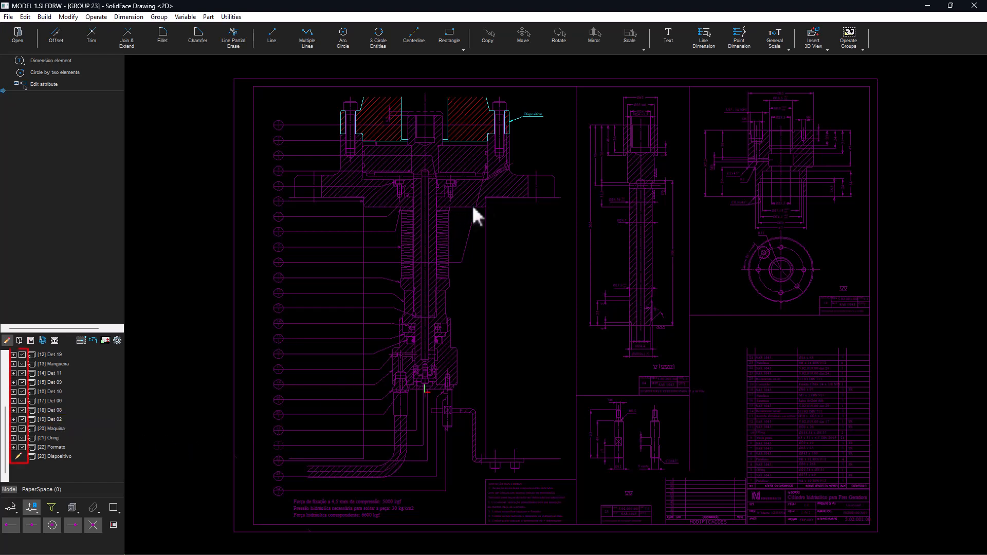
{"action": "double_click", "coordinate": [496, 198]}
{"action": "double_click", "coordinate": [507, 178]}
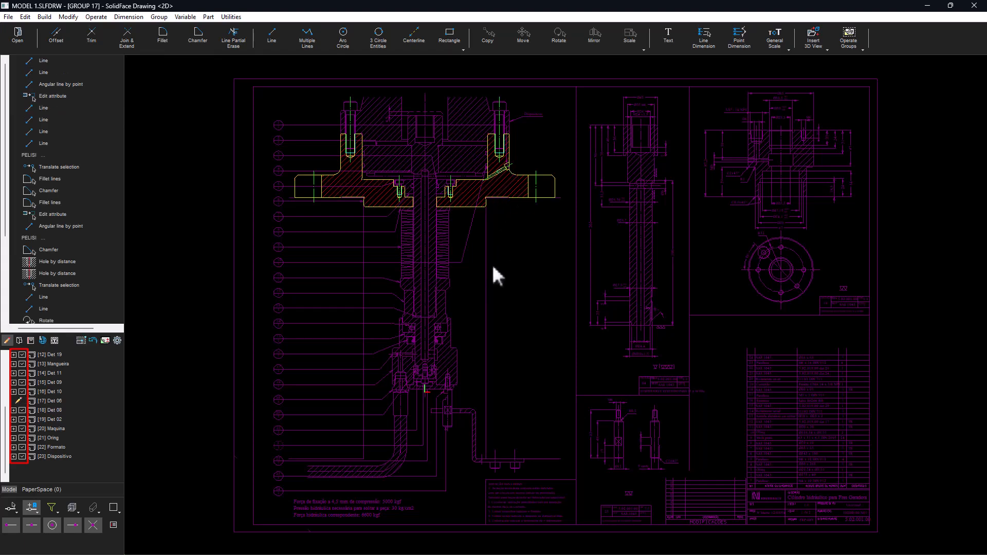
{"action": "double_click", "coordinate": [409, 375]}
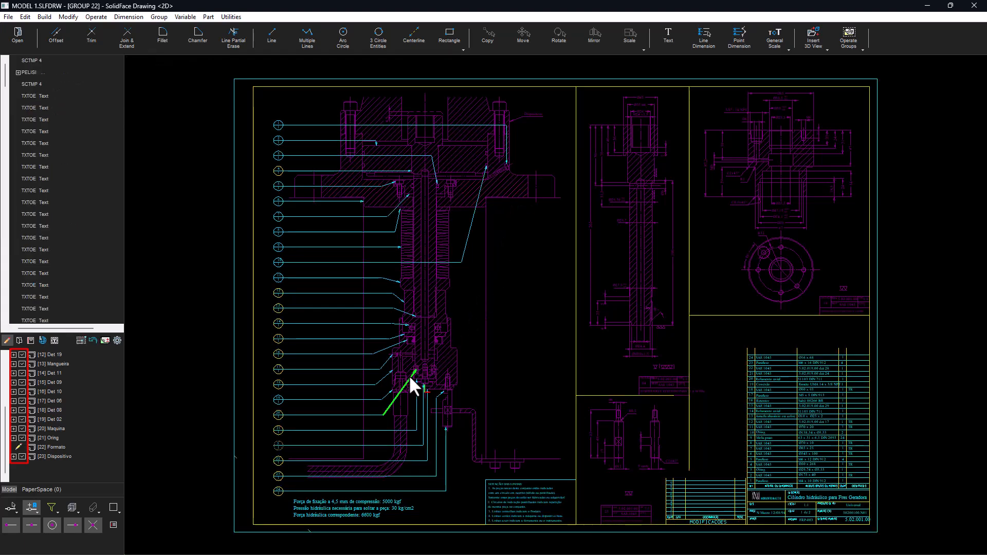
{"action": "double_click", "coordinate": [651, 283]}
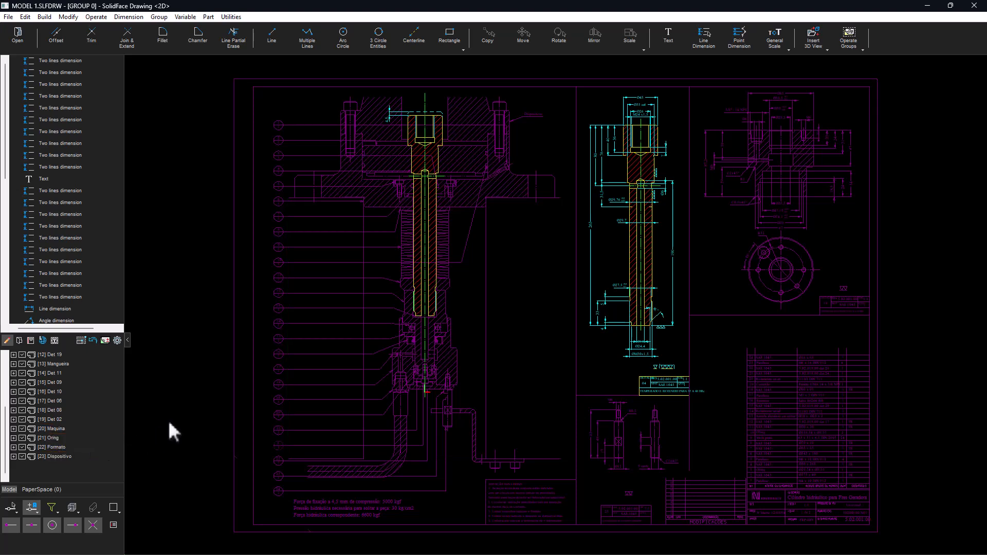
{"action": "mouse_move", "coordinate": [278, 502]}
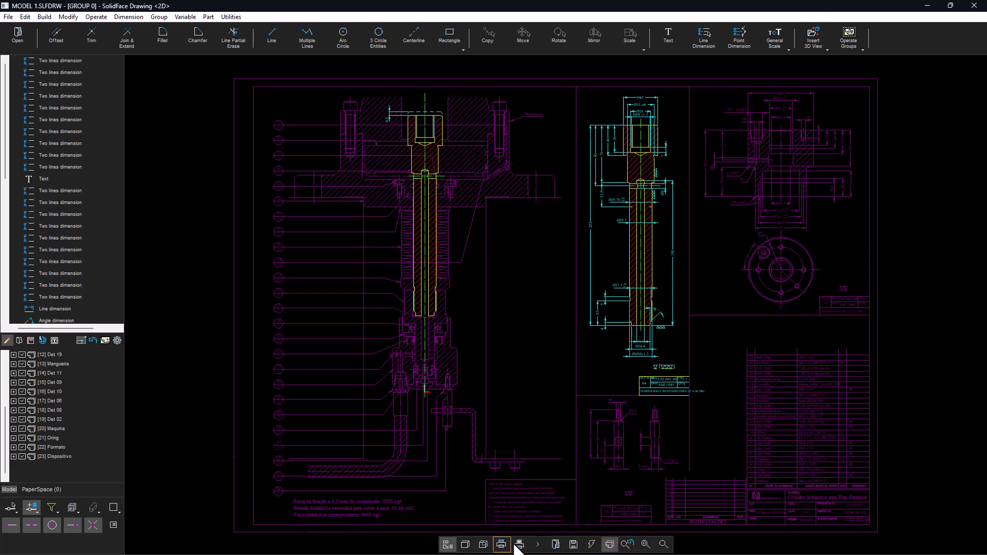
{"action": "left_click", "coordinate": [609, 544]}
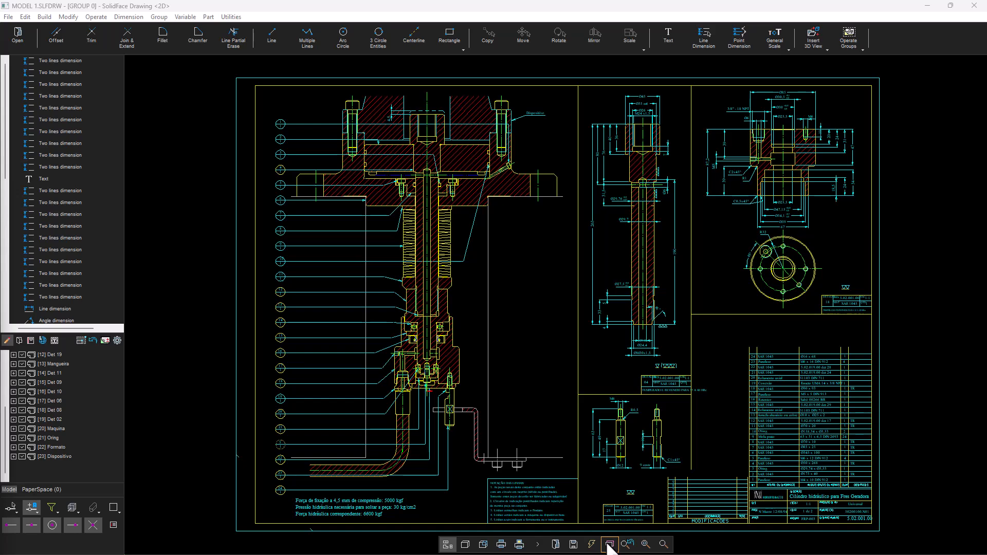
- Window-select the shaft group's entities and delete them
{"action": "left_click", "coordinate": [186, 491]}
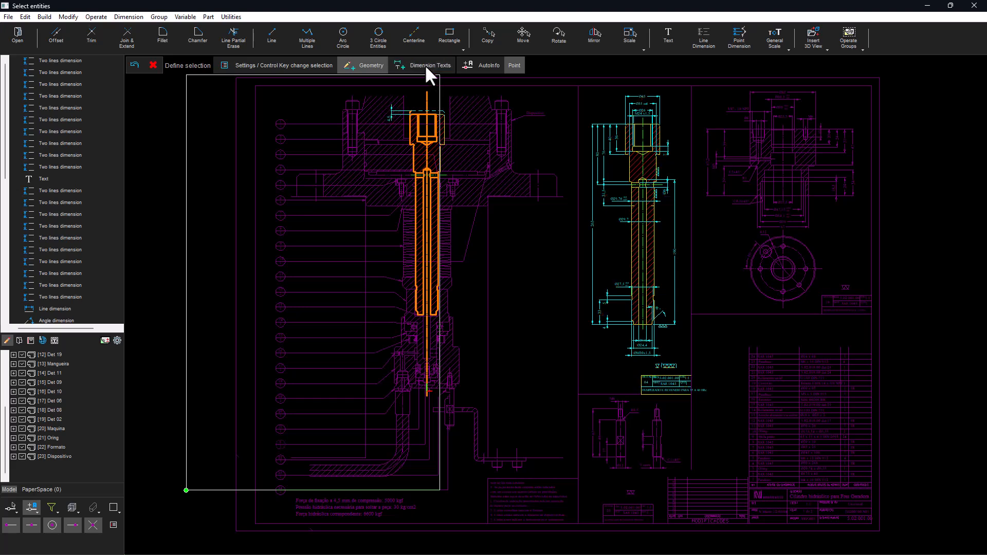
{"action": "left_click", "coordinate": [693, 83]}
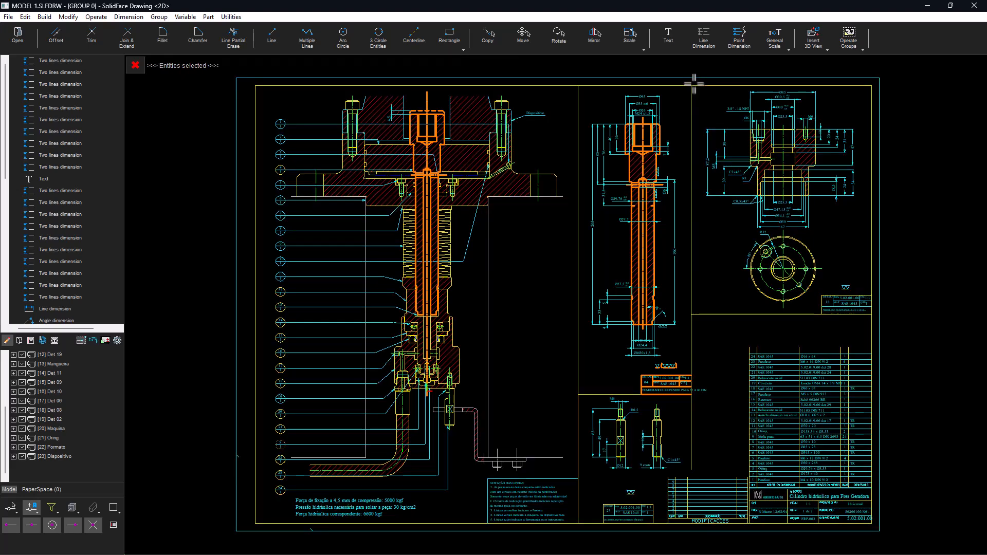
{"action": "key", "text": "Delete"}
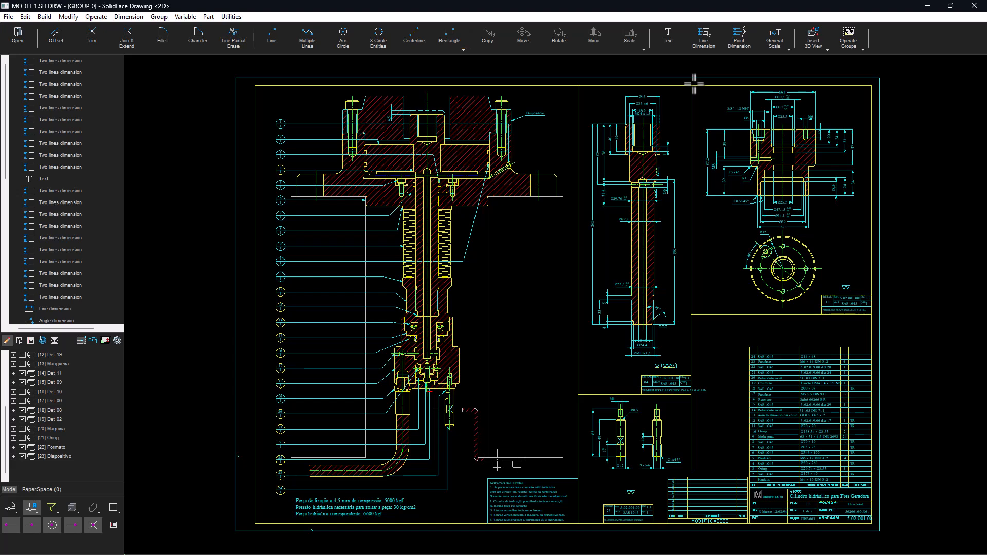
{"action": "left_click", "coordinate": [157, 17]}
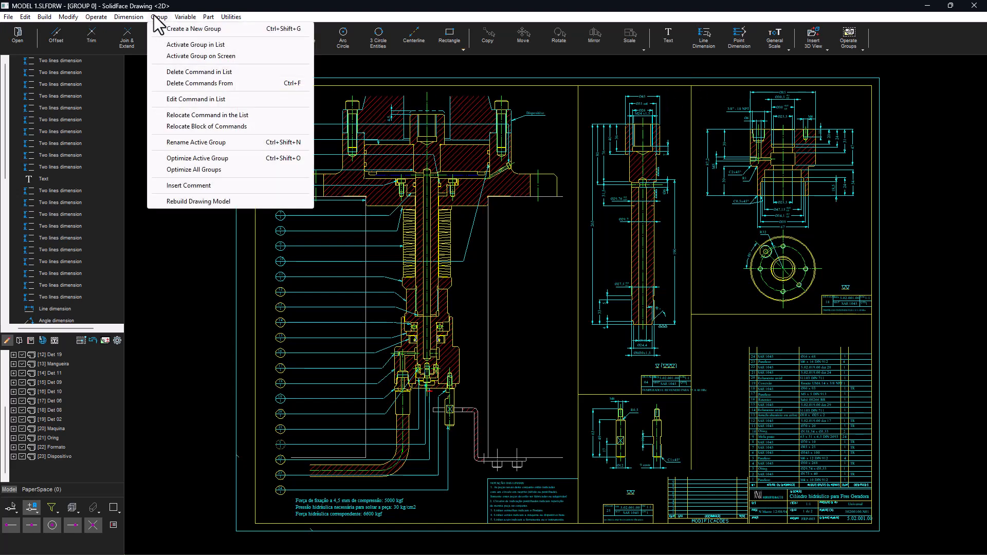
{"action": "left_click", "coordinate": [184, 17]}
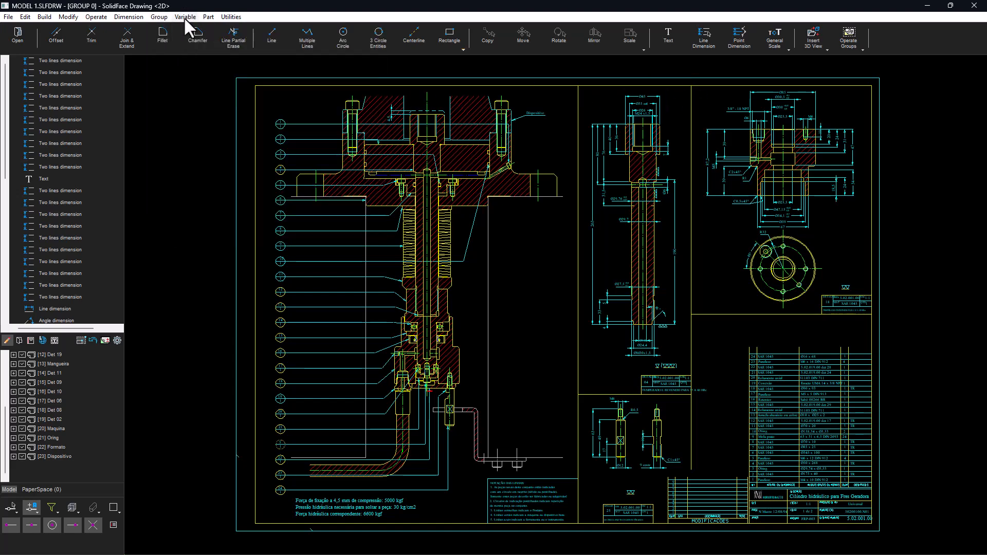
{"action": "right_click", "coordinate": [50, 380]}
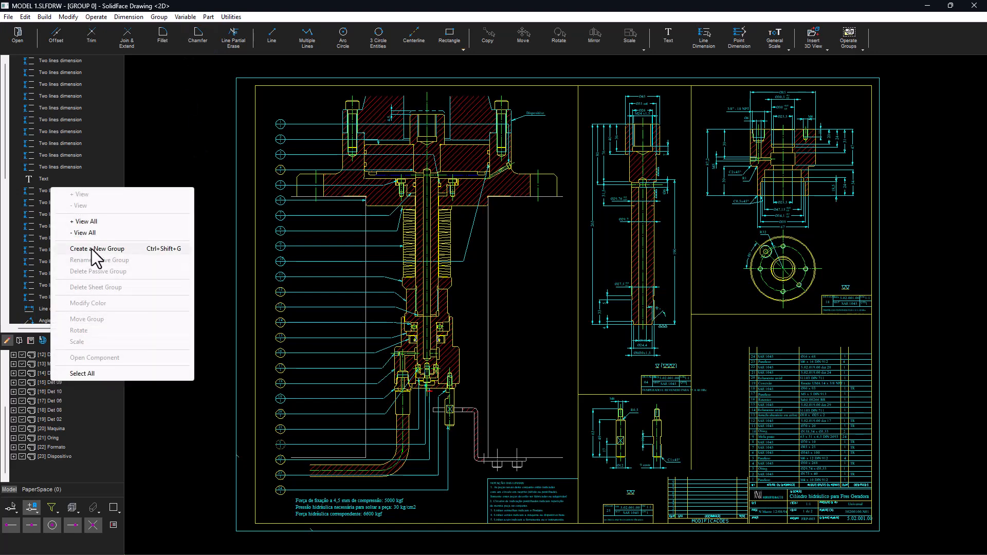
{"action": "left_click", "coordinate": [164, 121]}
{"action": "left_click", "coordinate": [164, 121]}
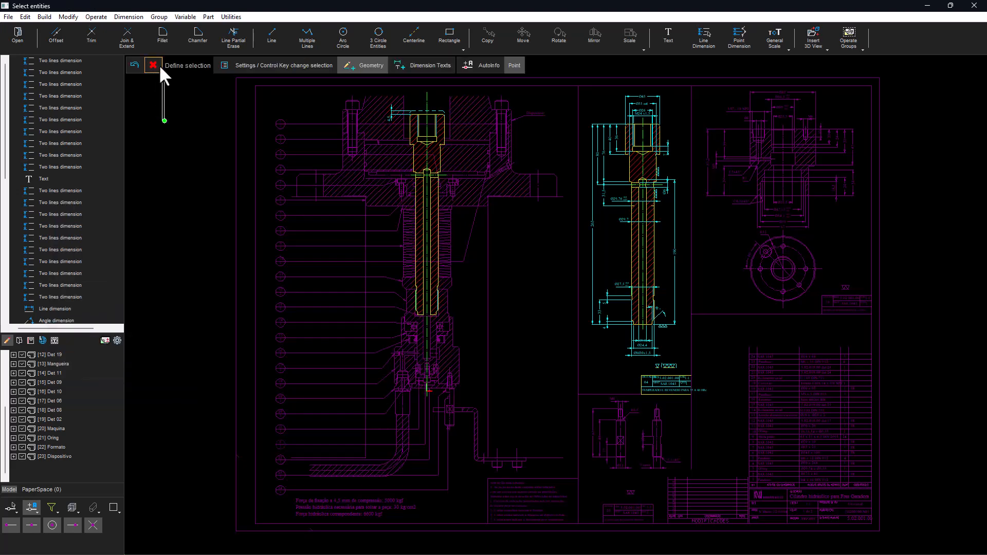
{"action": "left_click", "coordinate": [159, 65]}
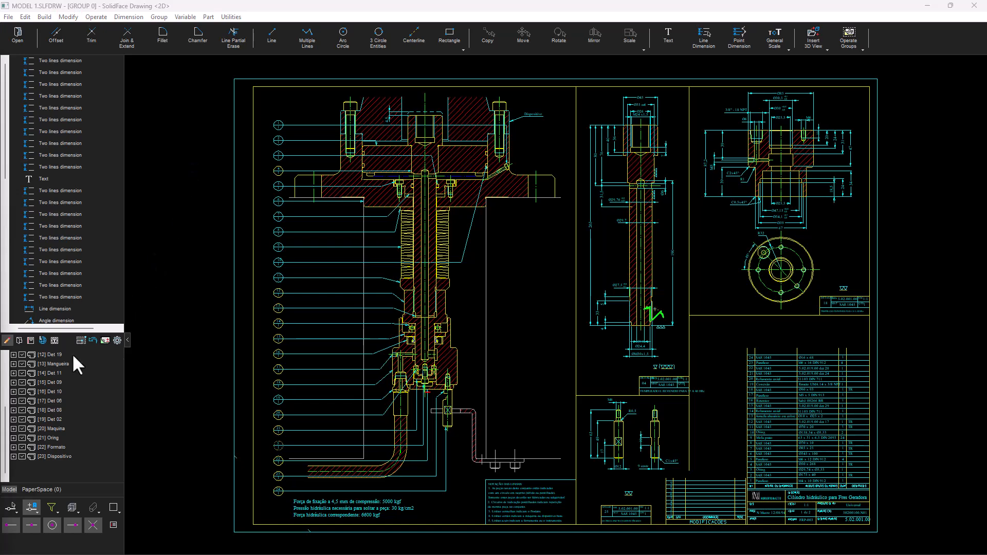
- Display passive groups in the passive colour again
{"action": "scroll", "coordinate": [39, 404], "scroll_direction": "up", "scroll_amount": 3}
{"action": "scroll", "coordinate": [37, 399], "scroll_direction": "up", "scroll_amount": 1}
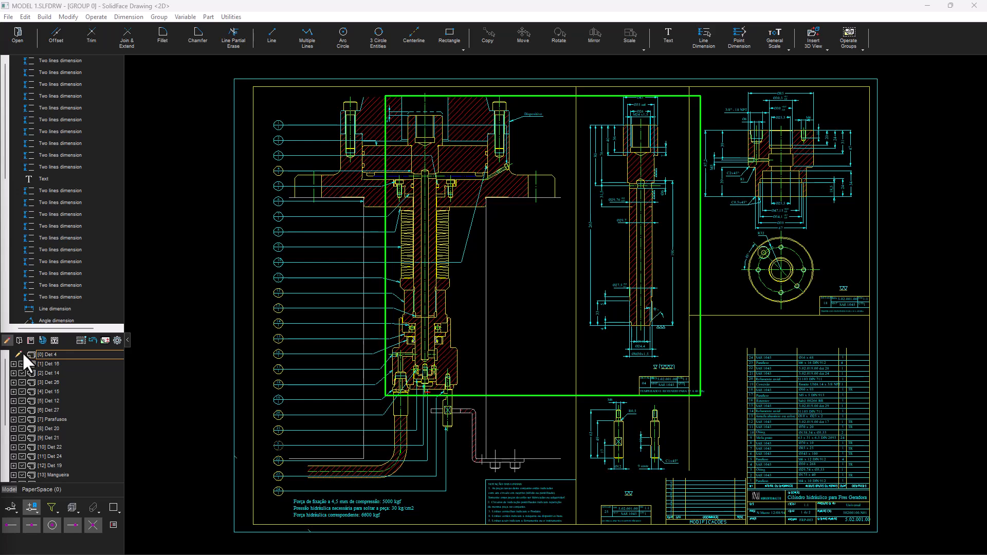
{"action": "mouse_move", "coordinate": [432, 500]}
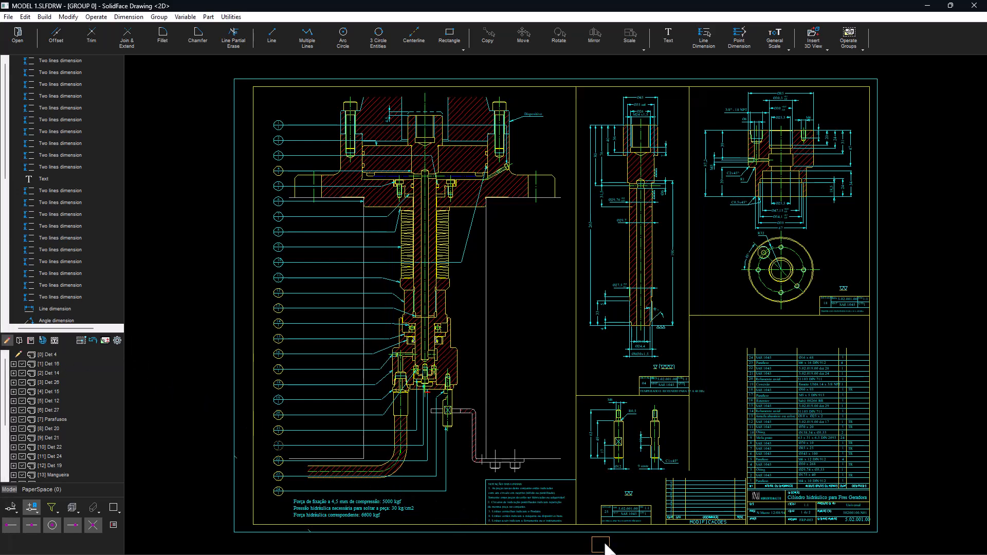
{"action": "left_click", "coordinate": [600, 544]}
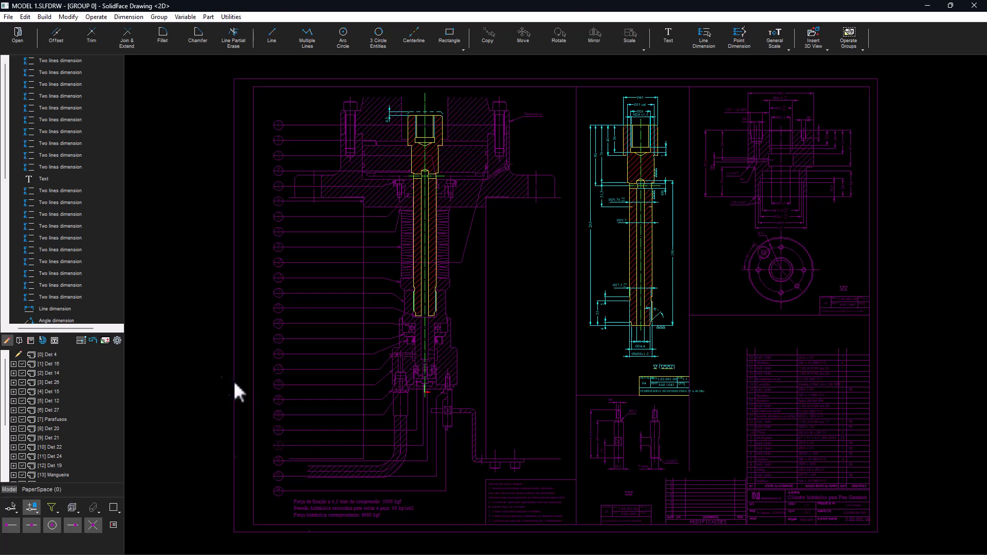
- Change the 04 Mid 2 thickness colour to blue and apply the colour configuration to the active drawing
{"action": "left_click", "coordinate": [117, 340]}
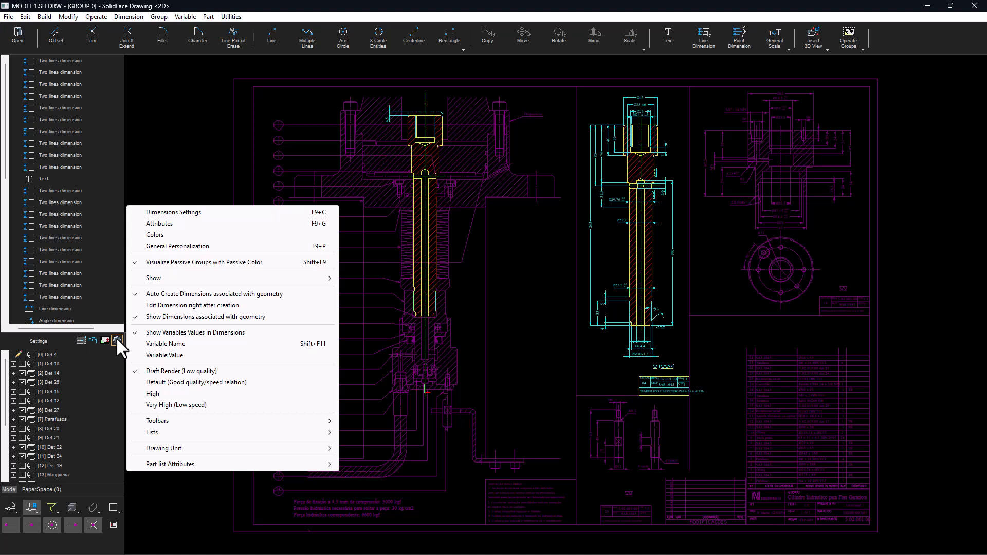
{"action": "left_click", "coordinate": [156, 235]}
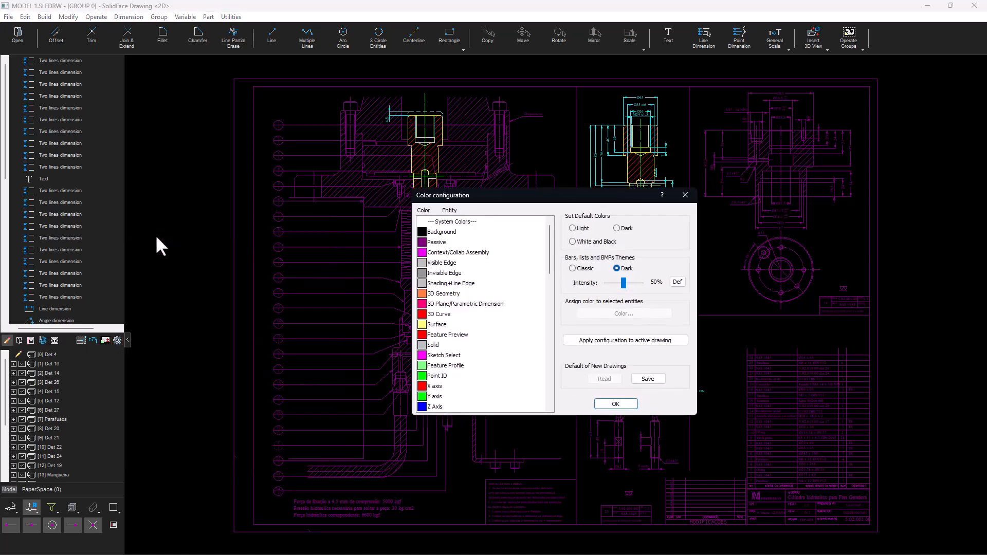
{"action": "scroll", "coordinate": [478, 272], "scroll_direction": "down", "scroll_amount": 6}
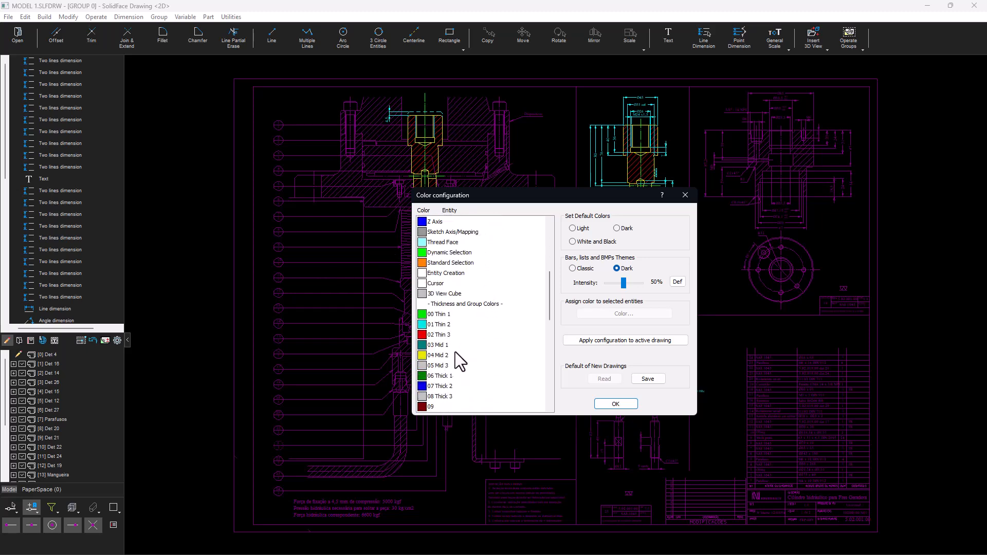
{"action": "left_click", "coordinate": [441, 356]}
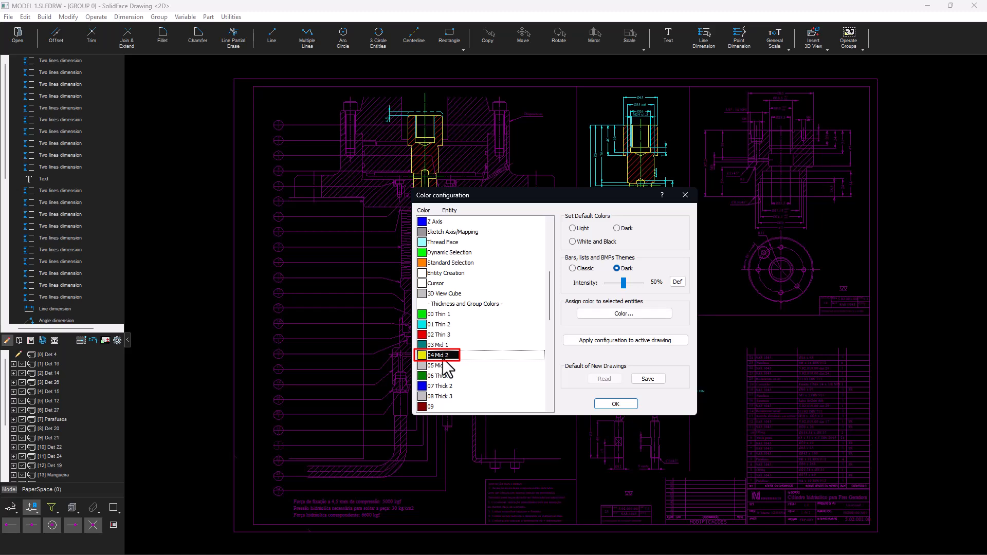
{"action": "left_click", "coordinate": [599, 314]}
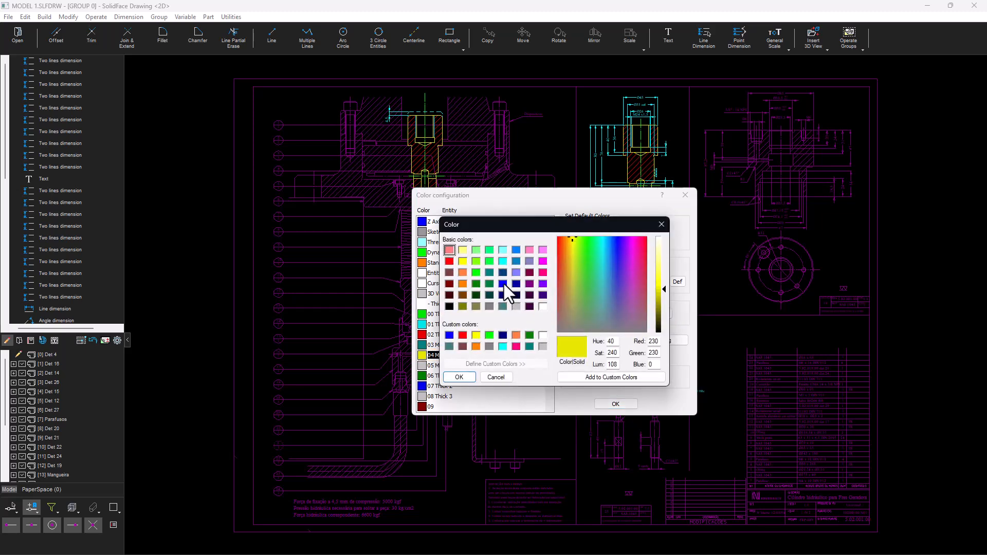
{"action": "left_click", "coordinate": [503, 283]}
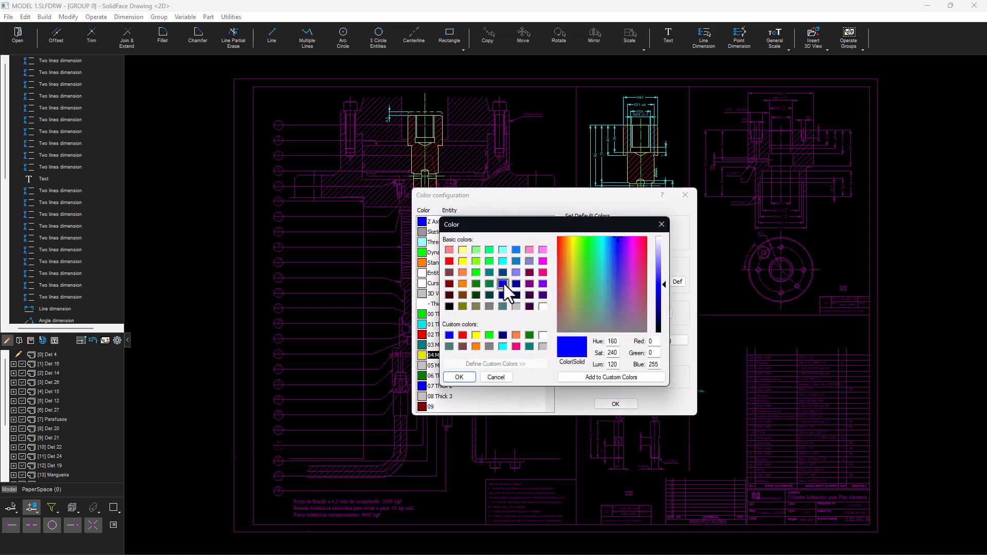
{"action": "left_click", "coordinate": [471, 377]}
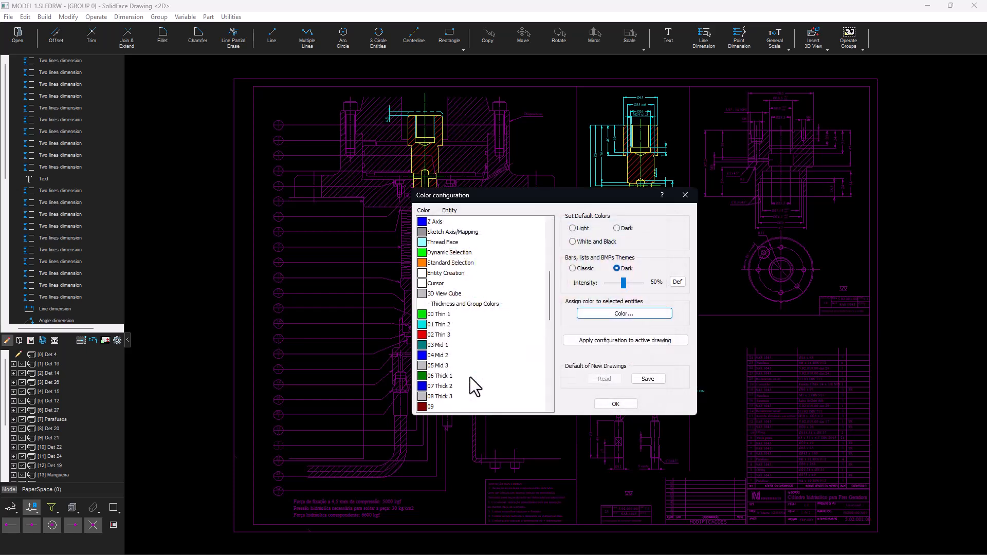
{"action": "left_click", "coordinate": [597, 340]}
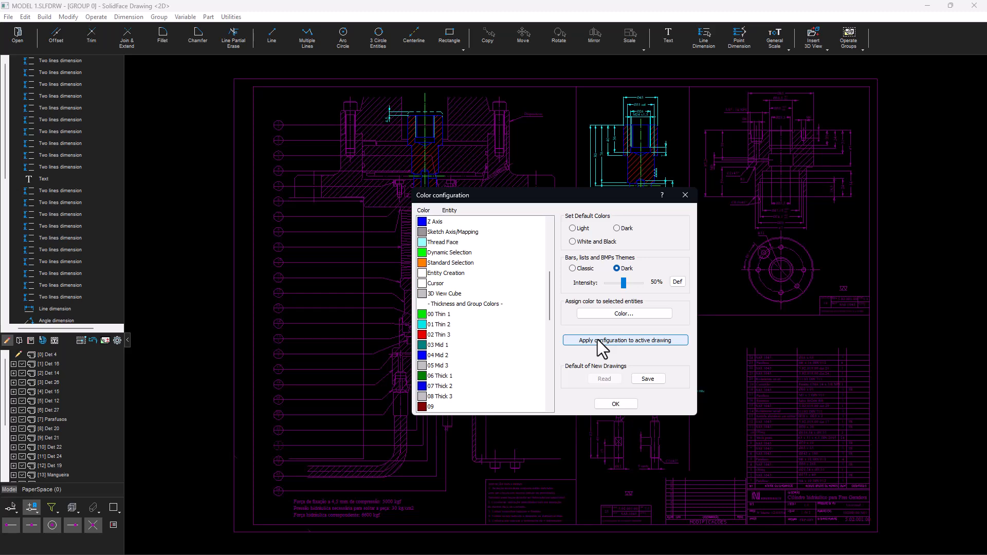
{"action": "left_click", "coordinate": [619, 403]}
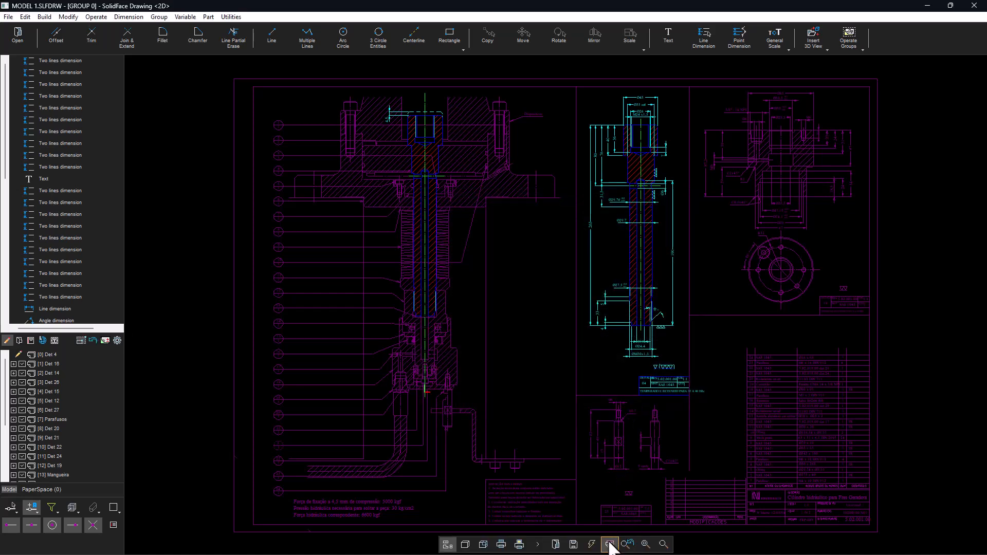
- Turn passive-group colouring off and show entity colours according to their groups
{"action": "left_click", "coordinate": [611, 544]}
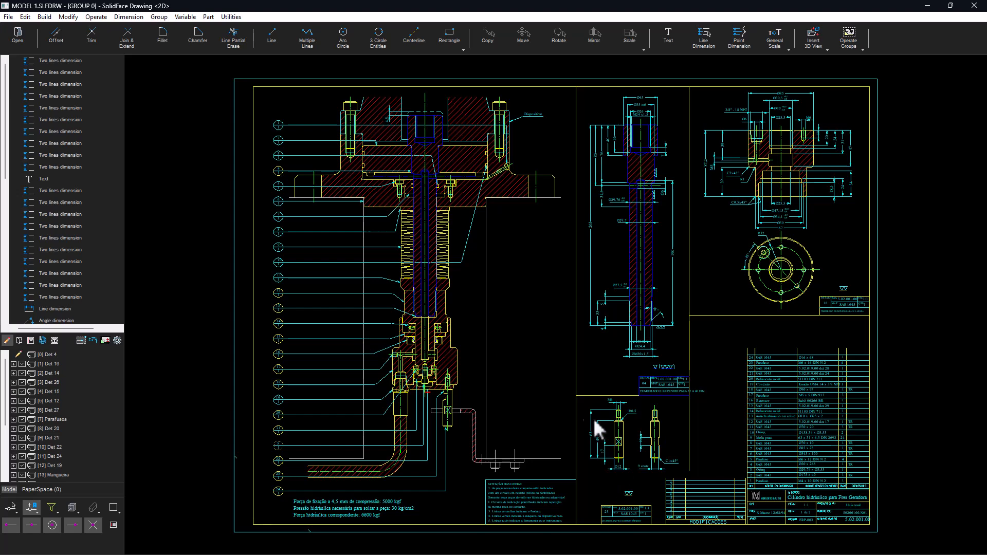
{"action": "left_click", "coordinate": [117, 340]}
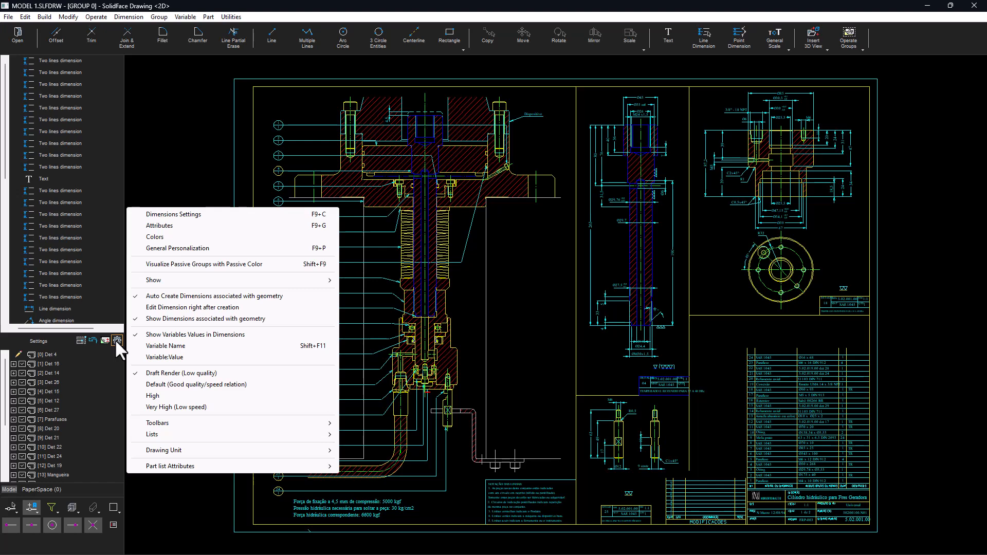
{"action": "mouse_move", "coordinate": [168, 279]}
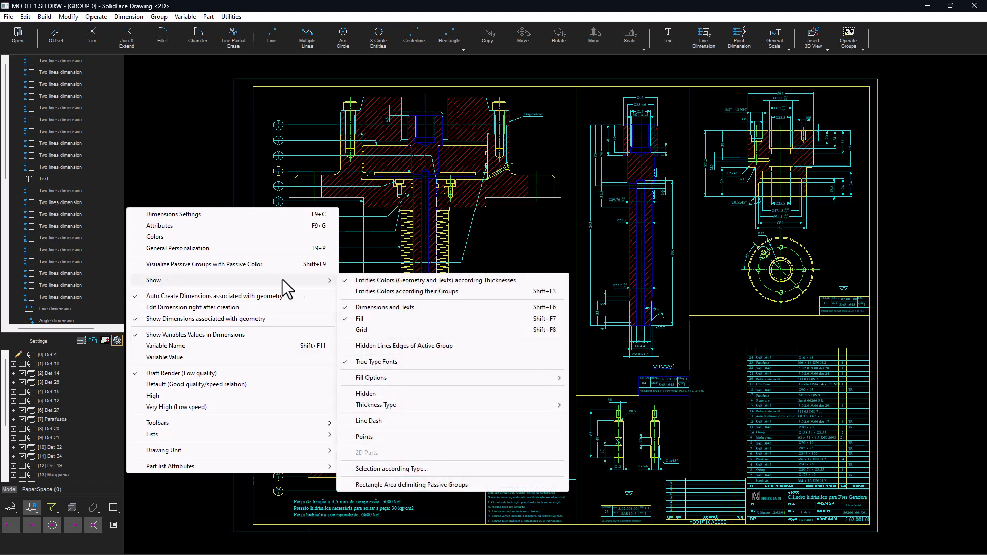
{"action": "left_click", "coordinate": [397, 291]}
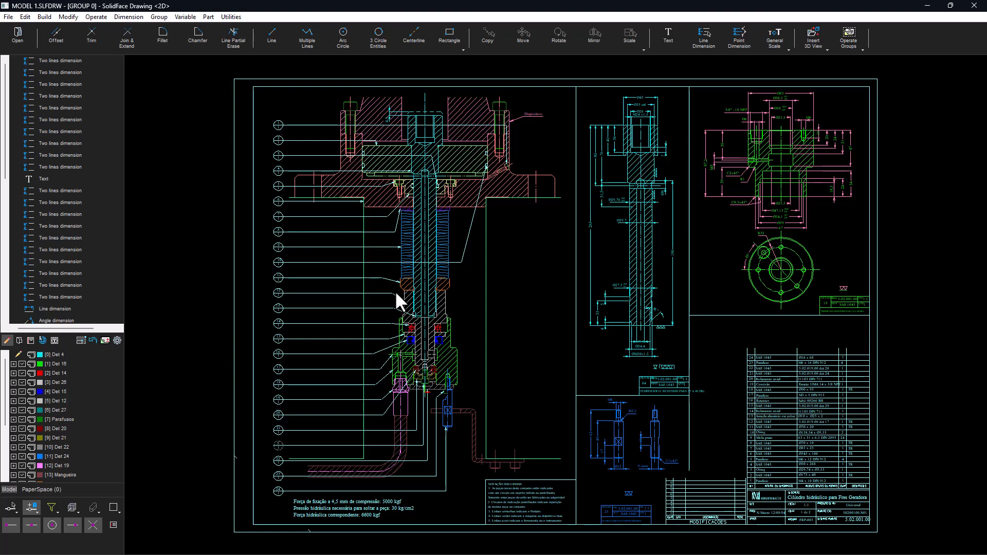
- Review the group colours listed in the colour configuration
{"action": "left_click", "coordinate": [117, 340]}
{"action": "left_click", "coordinate": [150, 237]}
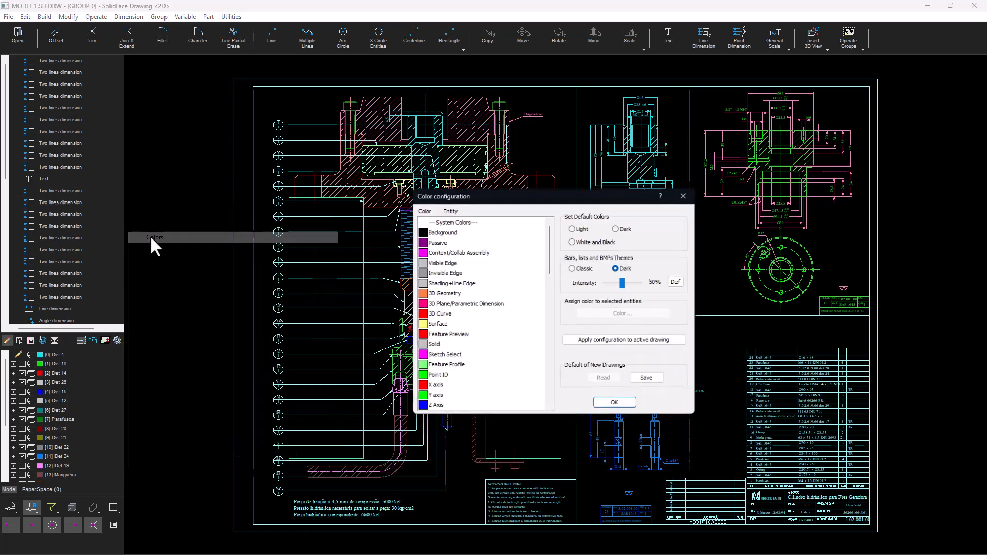
{"action": "scroll", "coordinate": [462, 291], "scroll_direction": "down", "scroll_amount": 5}
{"action": "scroll", "coordinate": [463, 283], "scroll_direction": "up", "scroll_amount": 1}
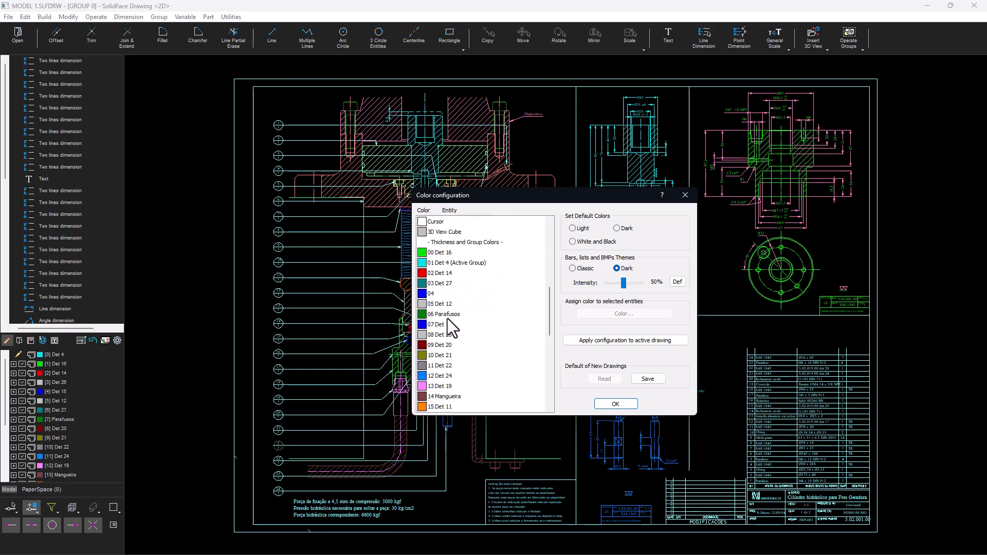
{"action": "left_click", "coordinate": [609, 404]}
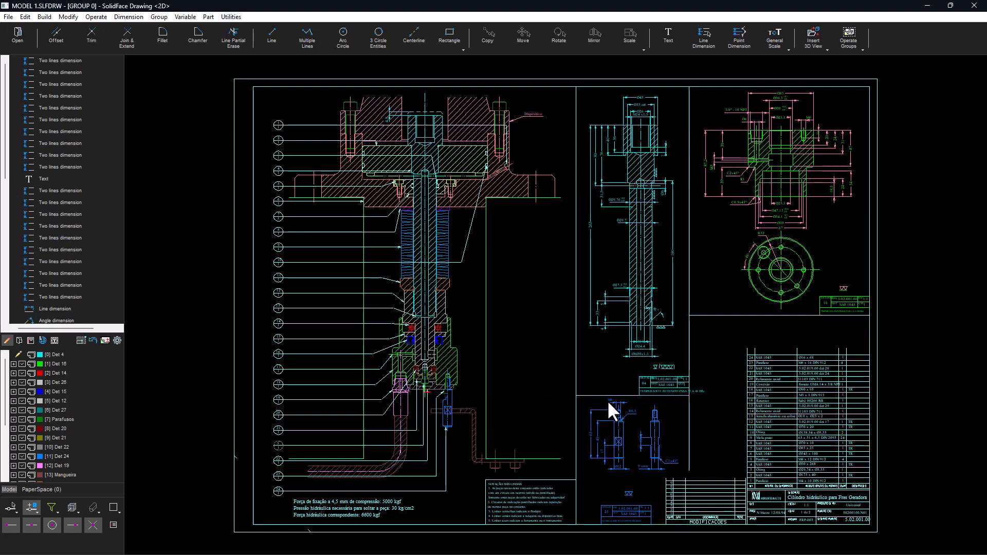